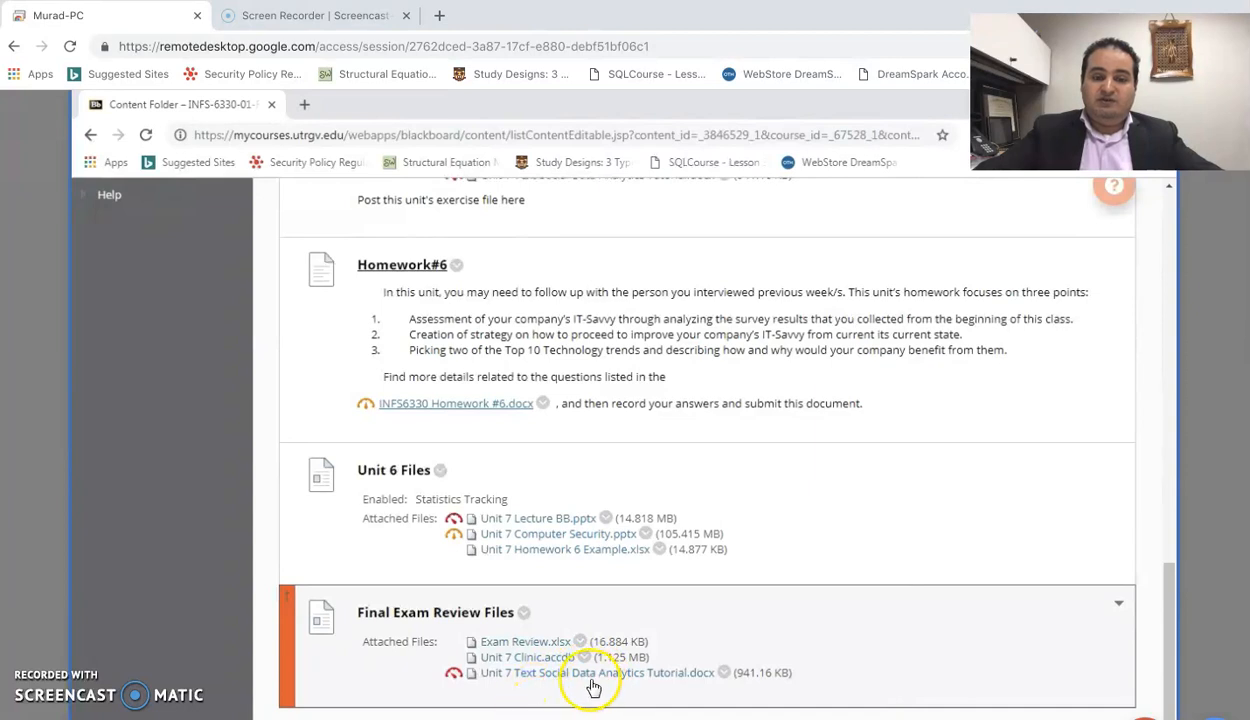
# Open the Unit 7 Text Social Data Analytics Tutorial document from the Final Exam Review Files and minimize the browser
pyautogui.click(520, 673)
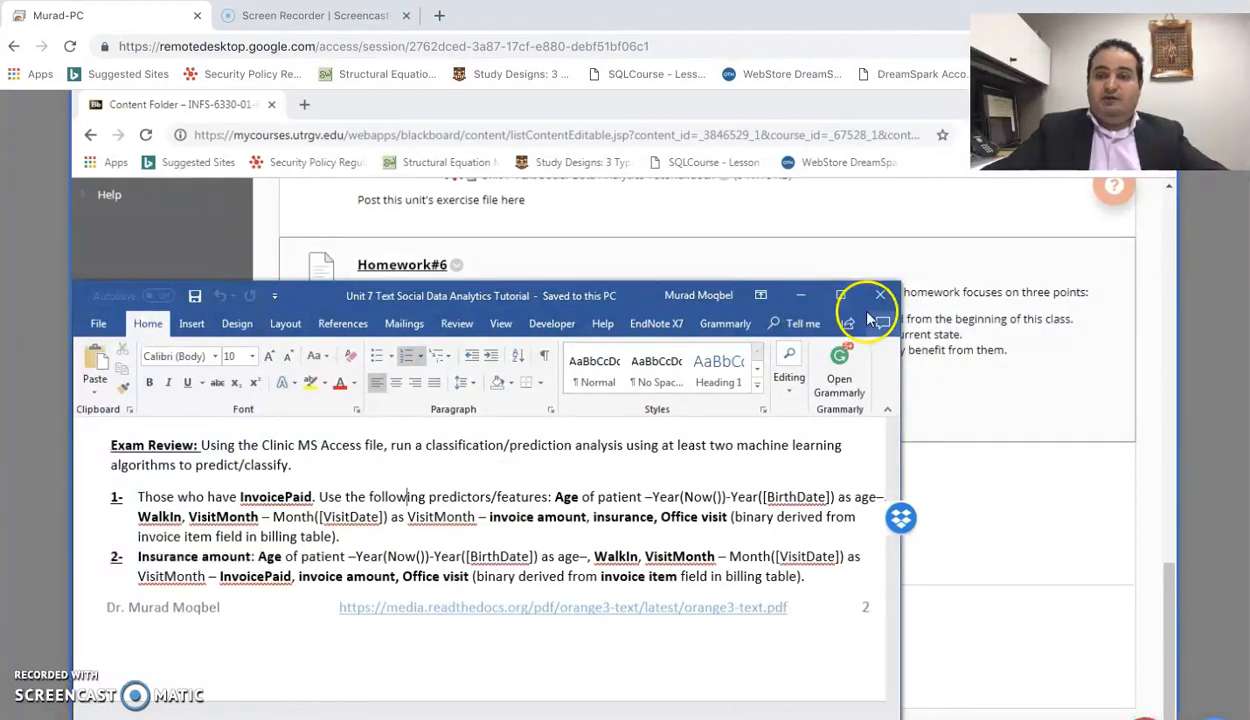
pyautogui.click(948, 207)
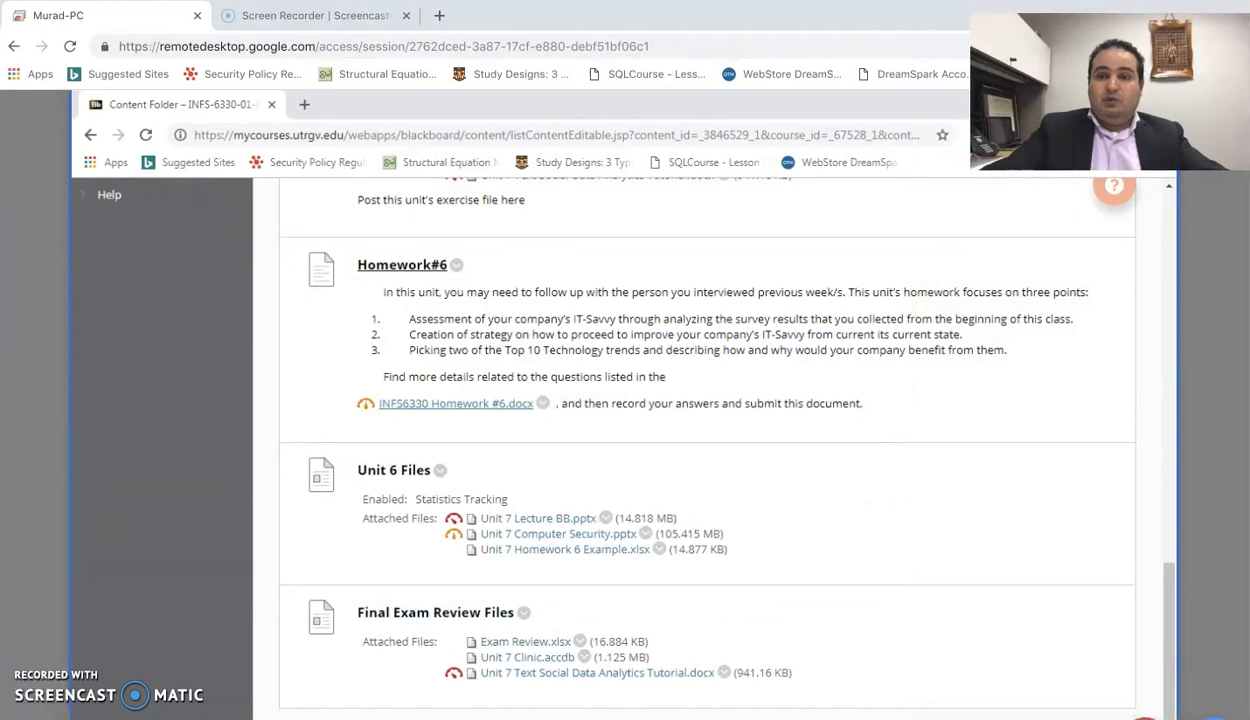
pyautogui.click(1078, 100)
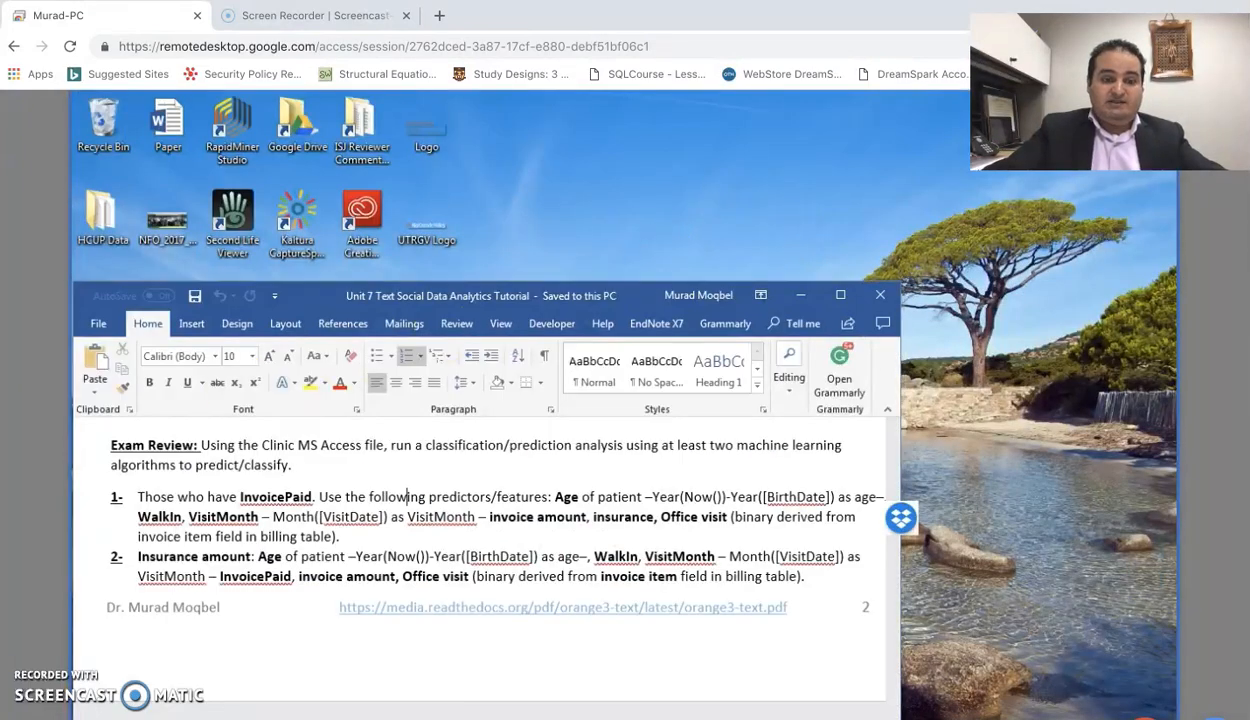
# Switch to the Unit 7 Clinic database in Access and collapse the Navigation Pane beside the maximized relationship diagram
pyautogui.click(307, 698)
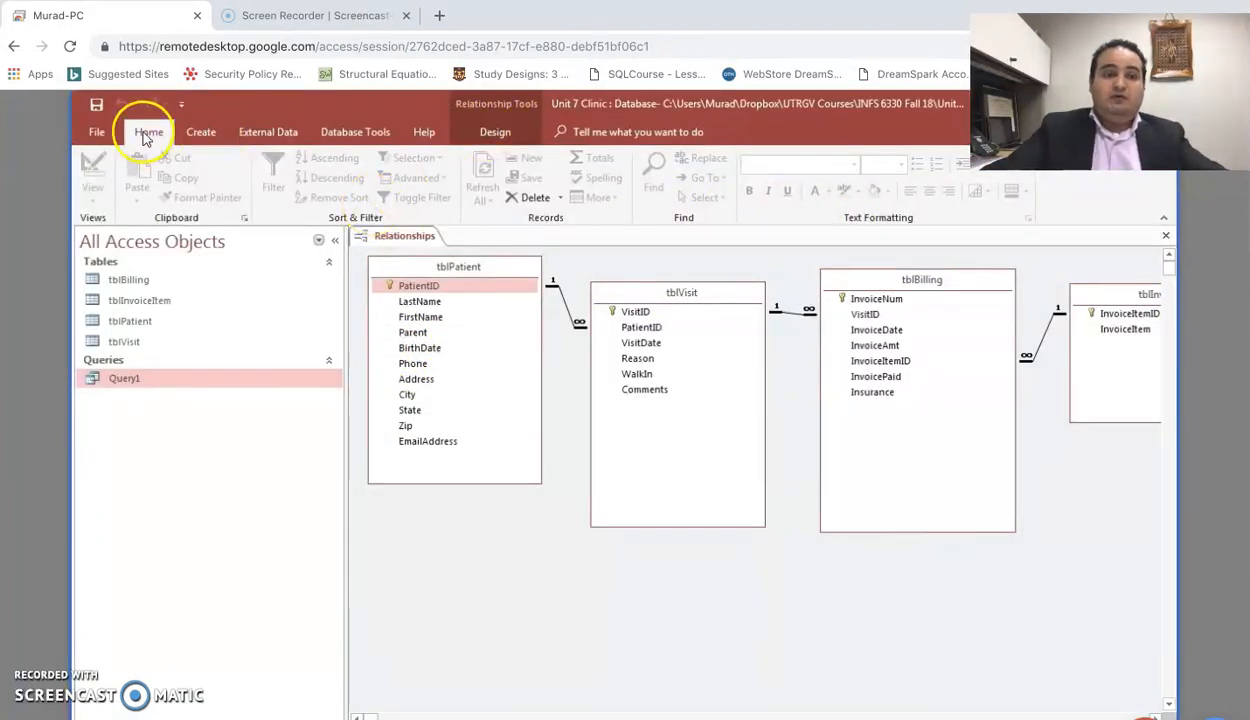
pyautogui.click(495, 132)
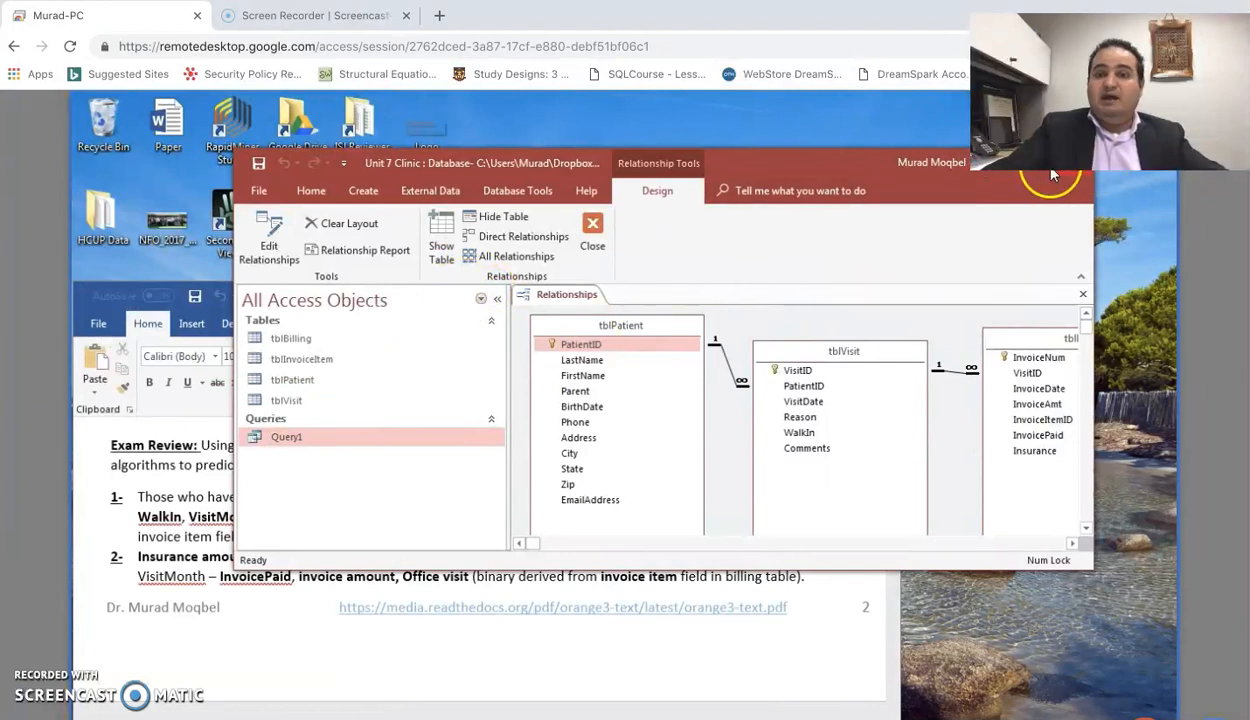
pyautogui.click(1040, 170)
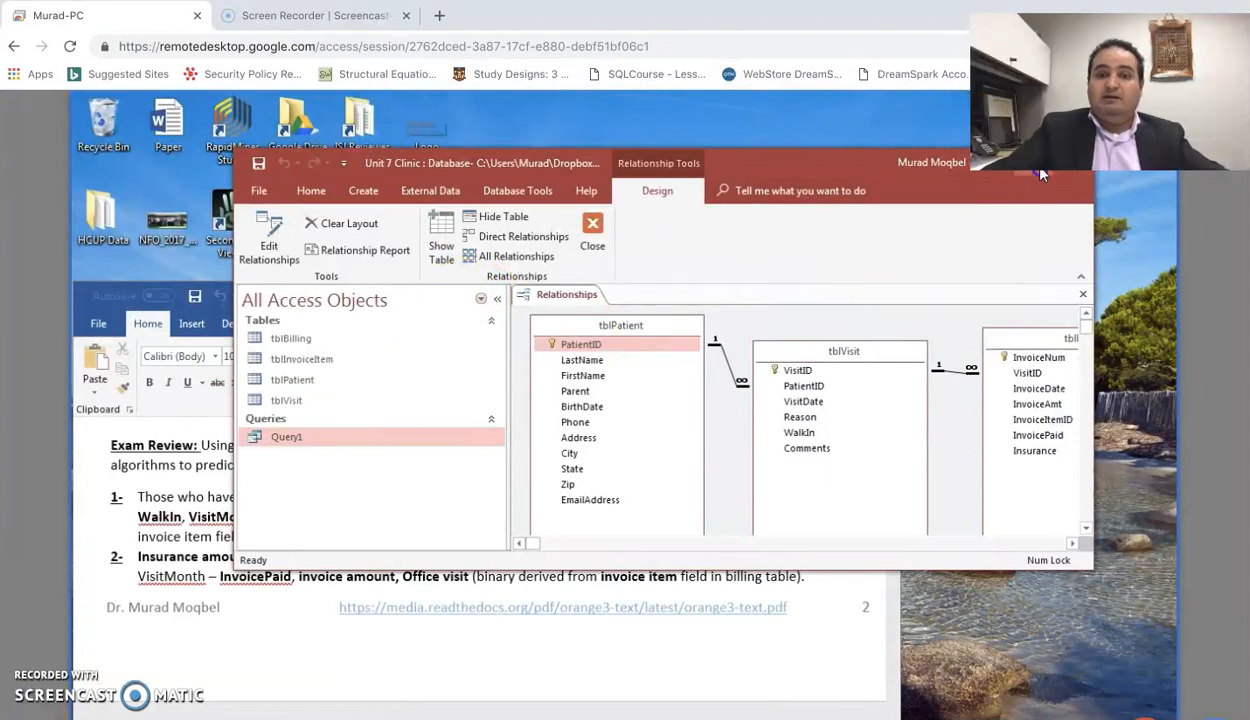
pyautogui.click(1040, 172)
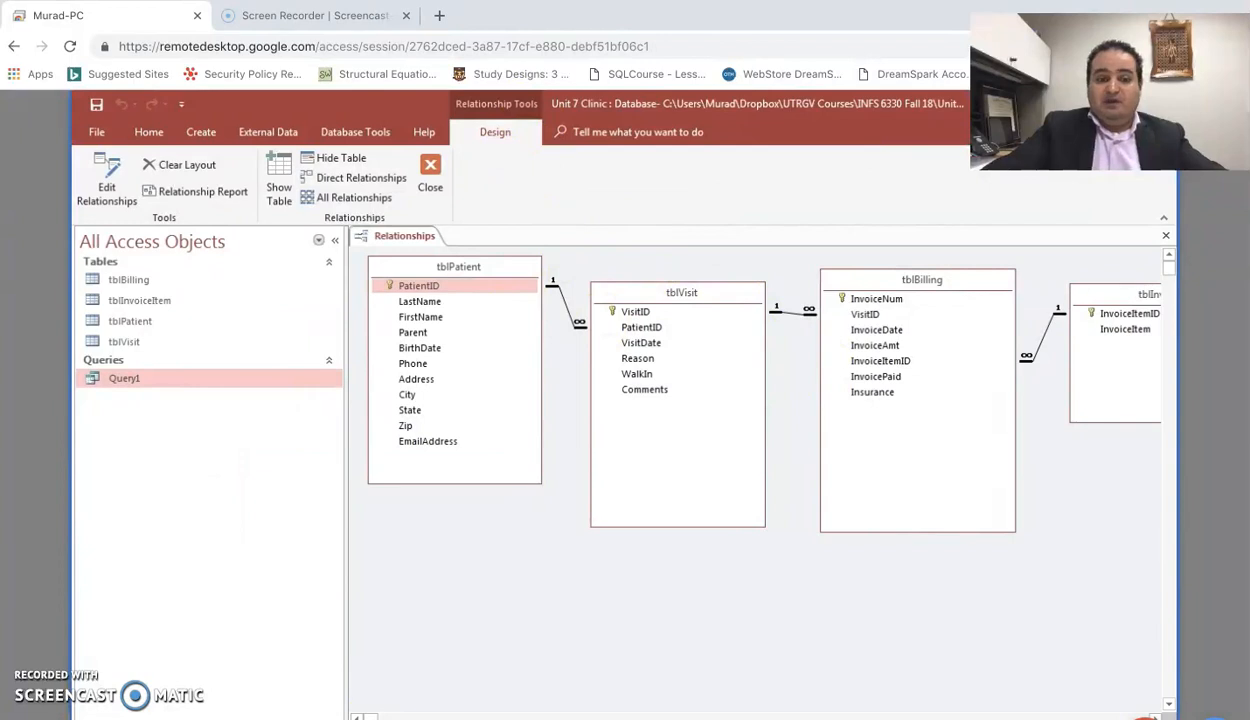
pyautogui.click(338, 244)
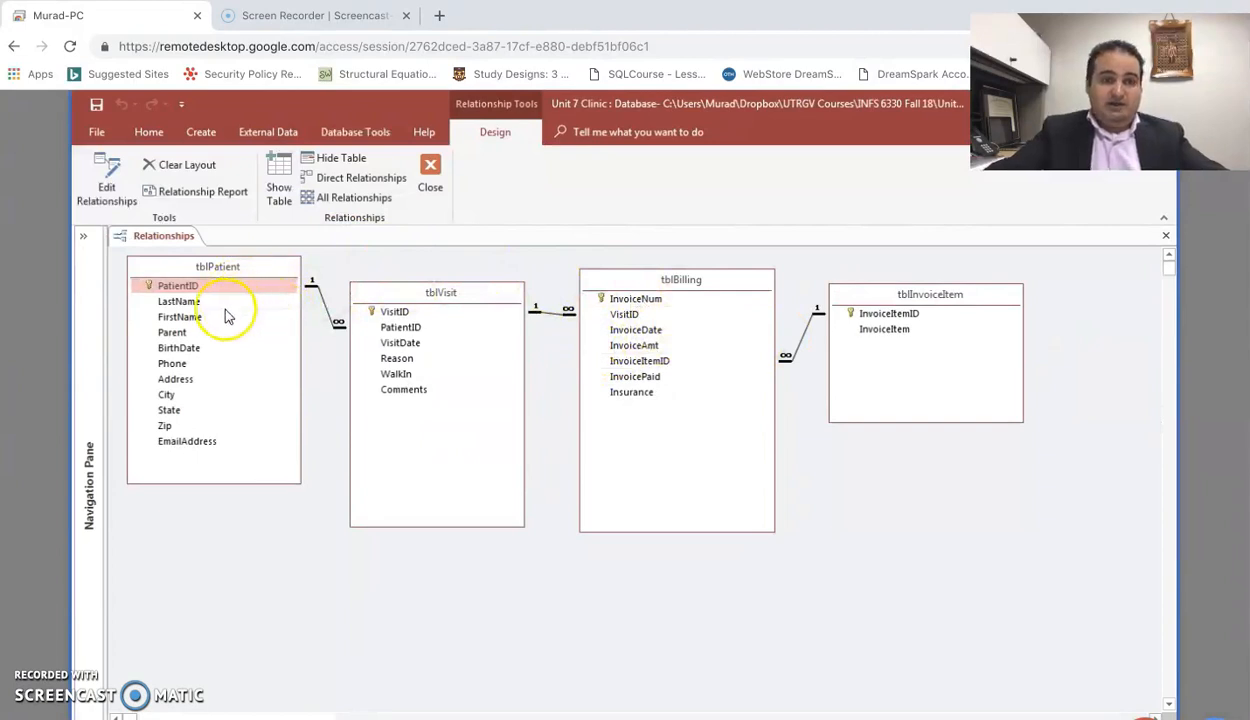
# Examine the BirthDate, WalkIn, VisitDate, Insurance, InvoicePaid, InvoiceAmt and InvoiceItem fields in the relationship diagram
pyautogui.click(177, 350)
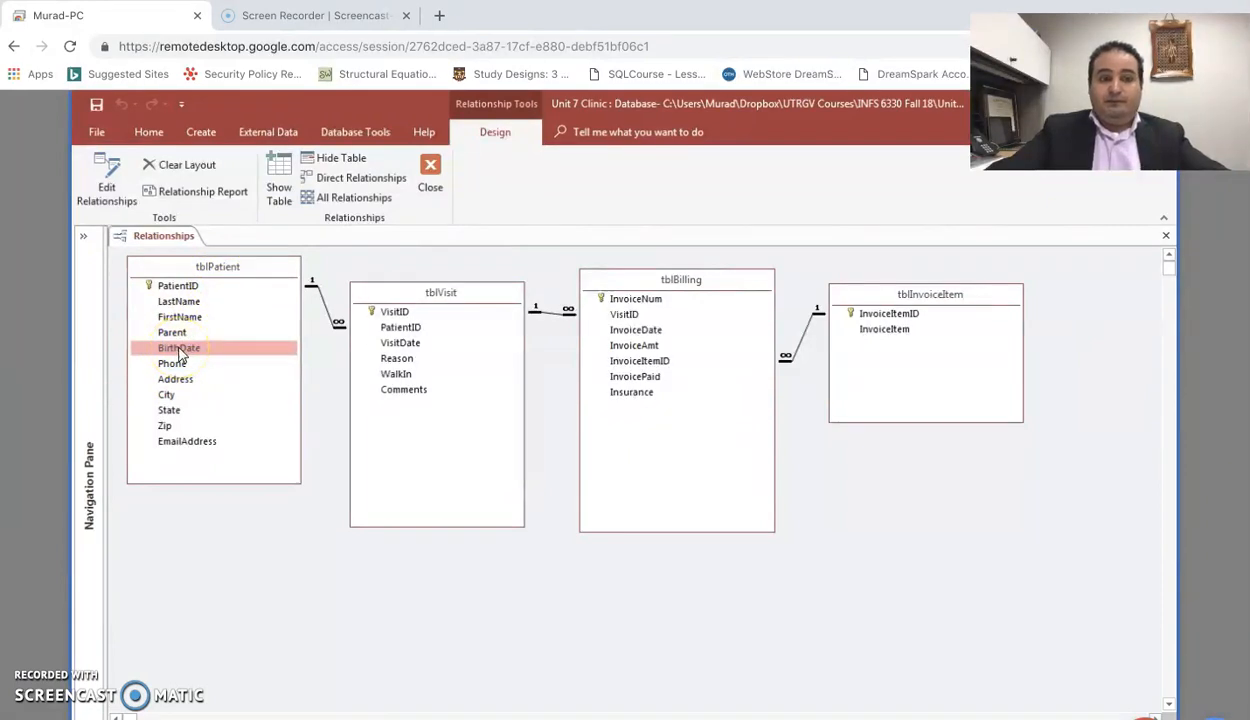
pyautogui.moveTo(210, 354); pyautogui.dragTo(410, 378)
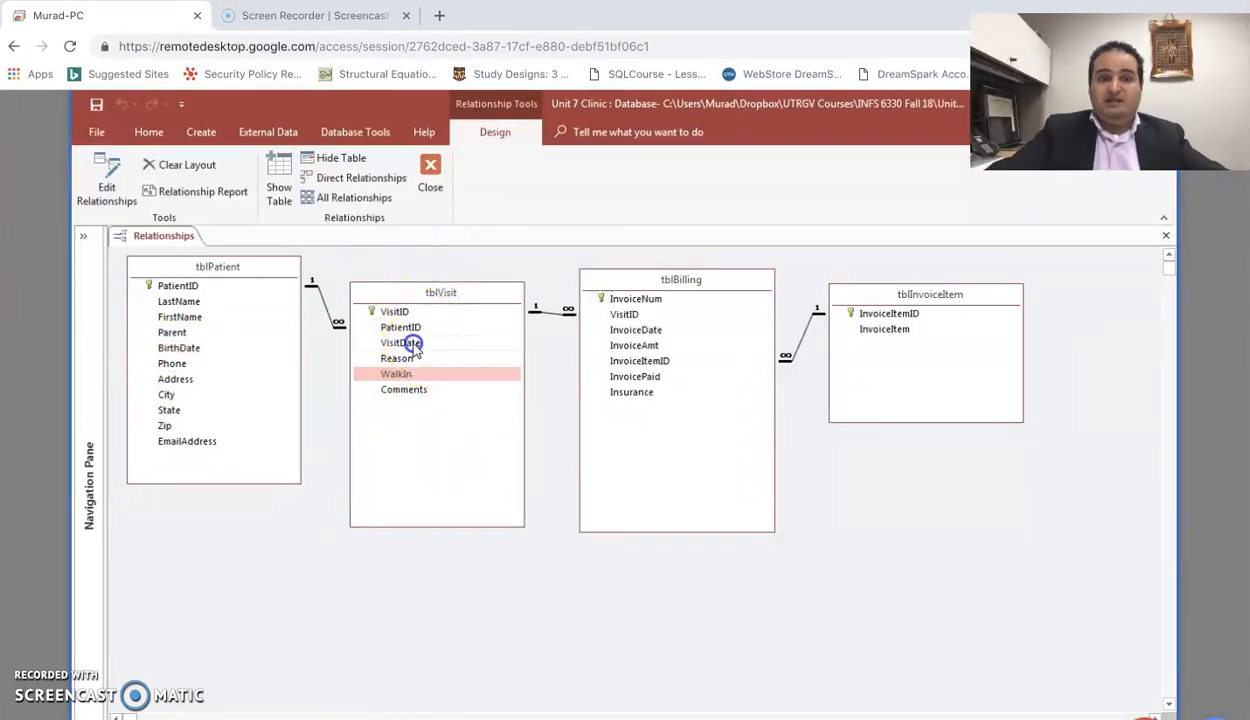
pyautogui.click(413, 345)
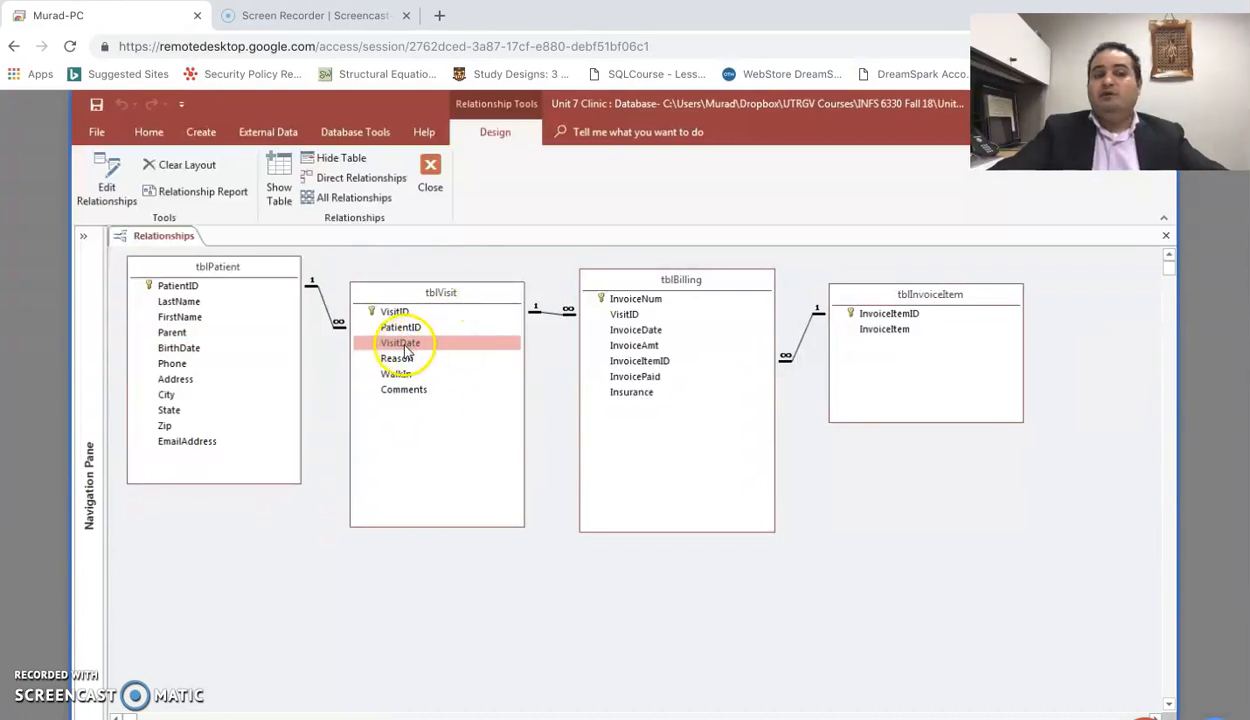
pyautogui.click(641, 393)
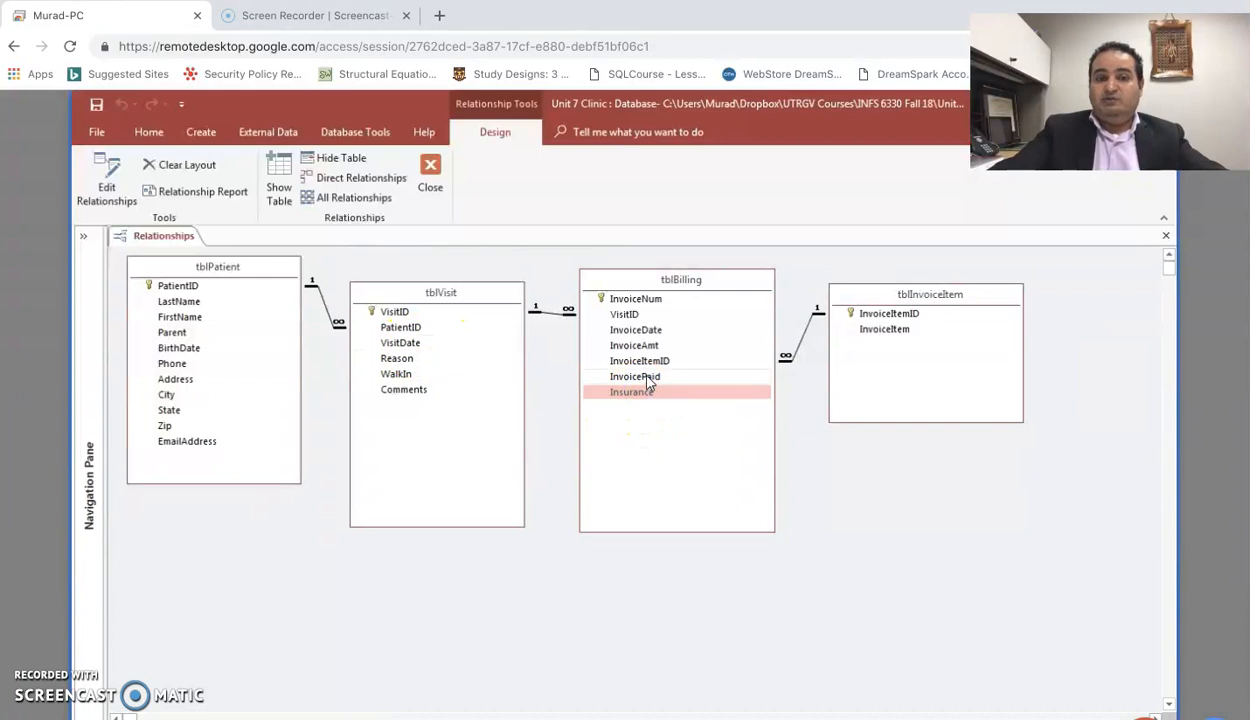
pyautogui.click(645, 377)
pyautogui.click(660, 346)
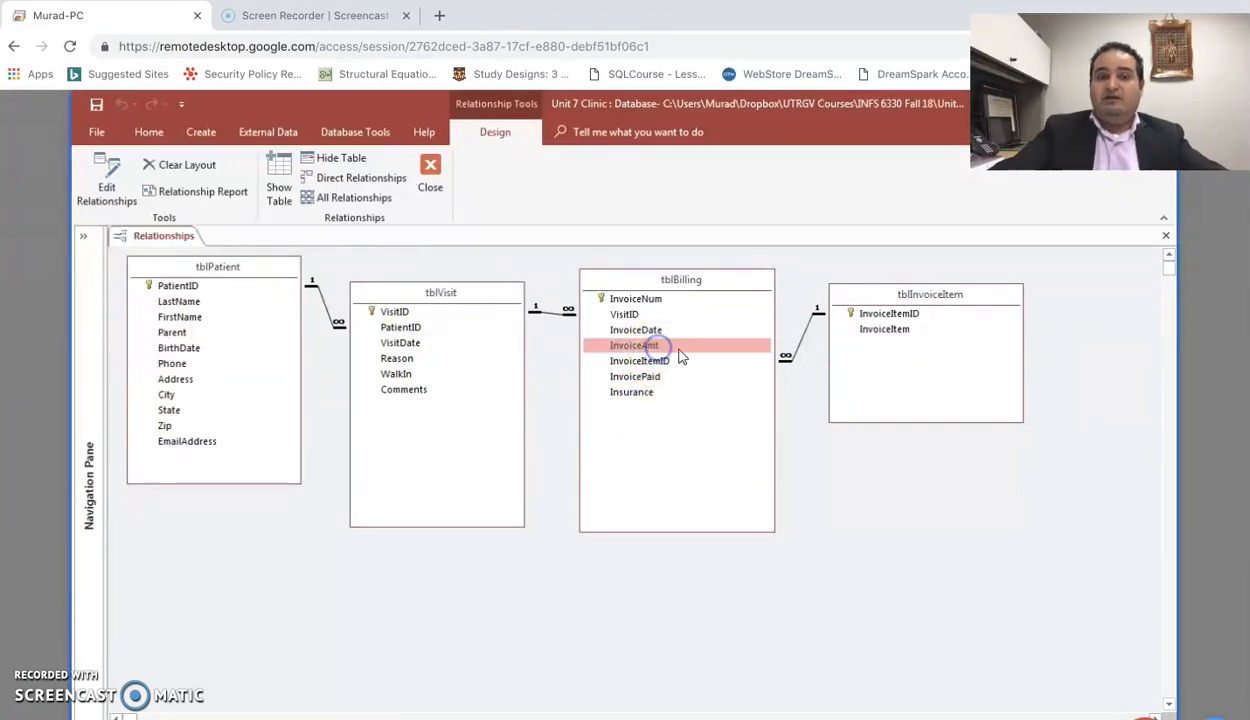
pyautogui.click(869, 330)
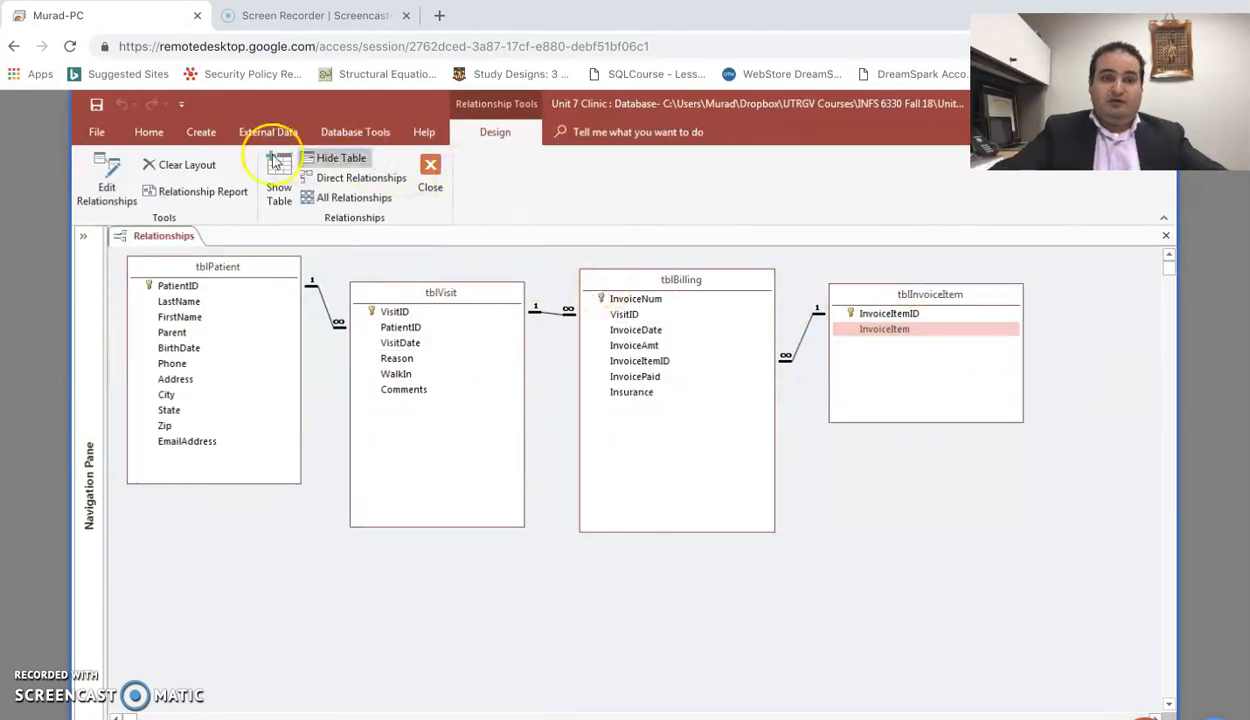
# Create a new query in Design view containing the tables tblBilling, tblInvoiceItem, tblPatient and tblVisit
pyautogui.click(210, 137)
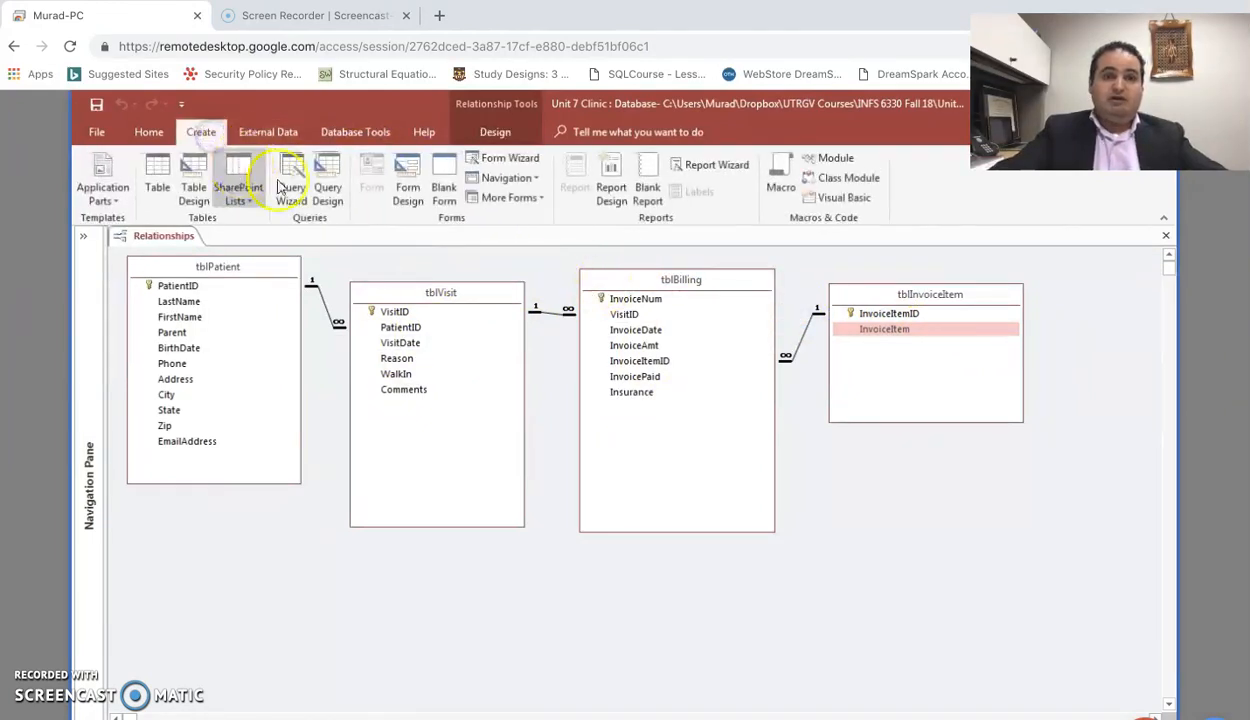
pyautogui.click(328, 172)
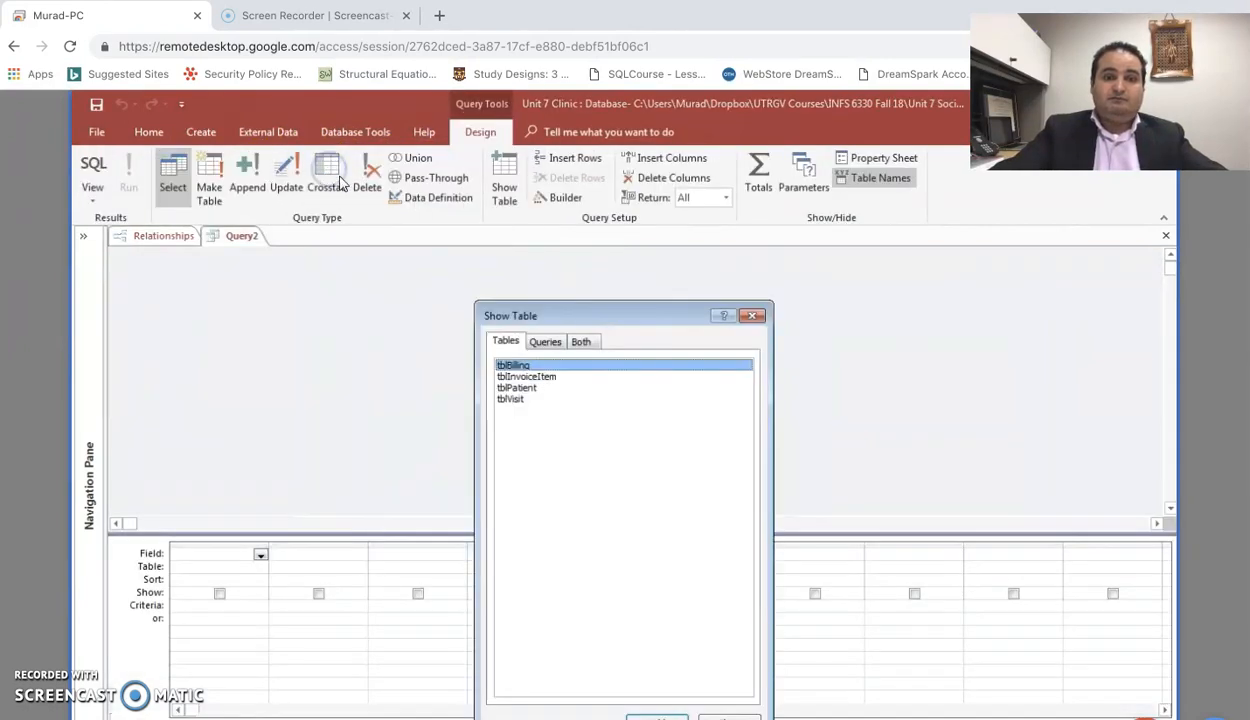
pyautogui.click(650, 710)
pyautogui.click(550, 377)
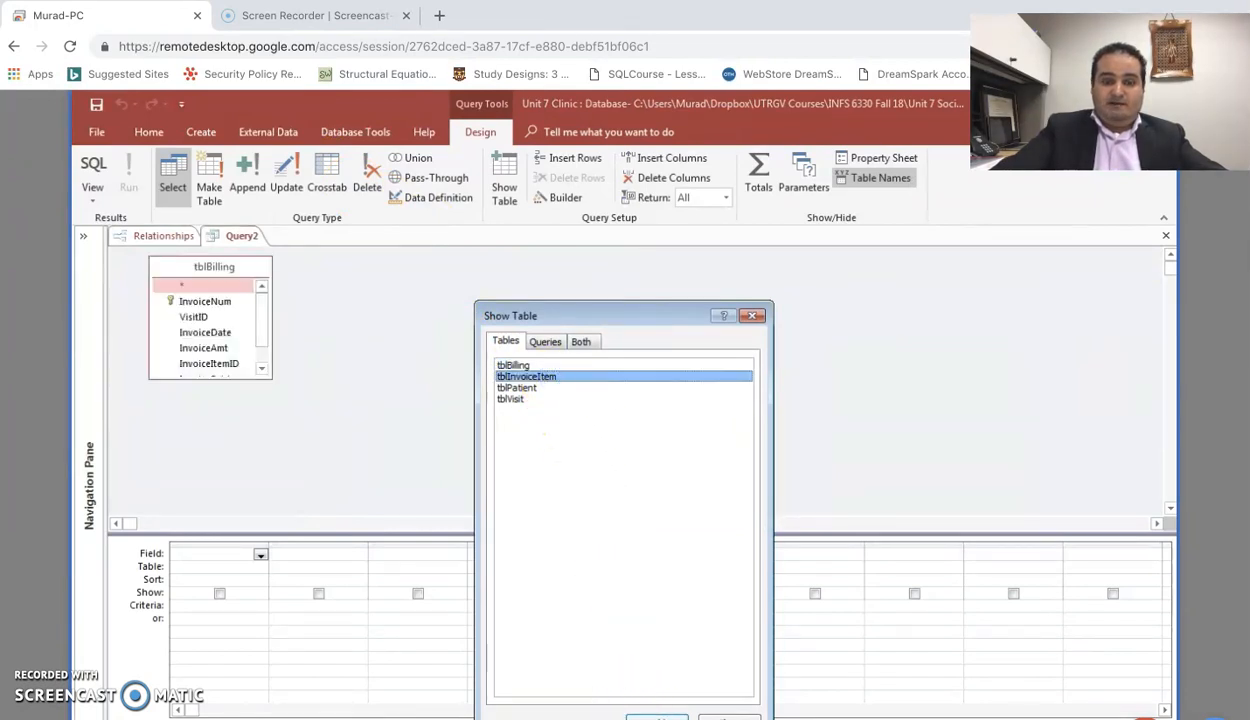
pyautogui.click(535, 388)
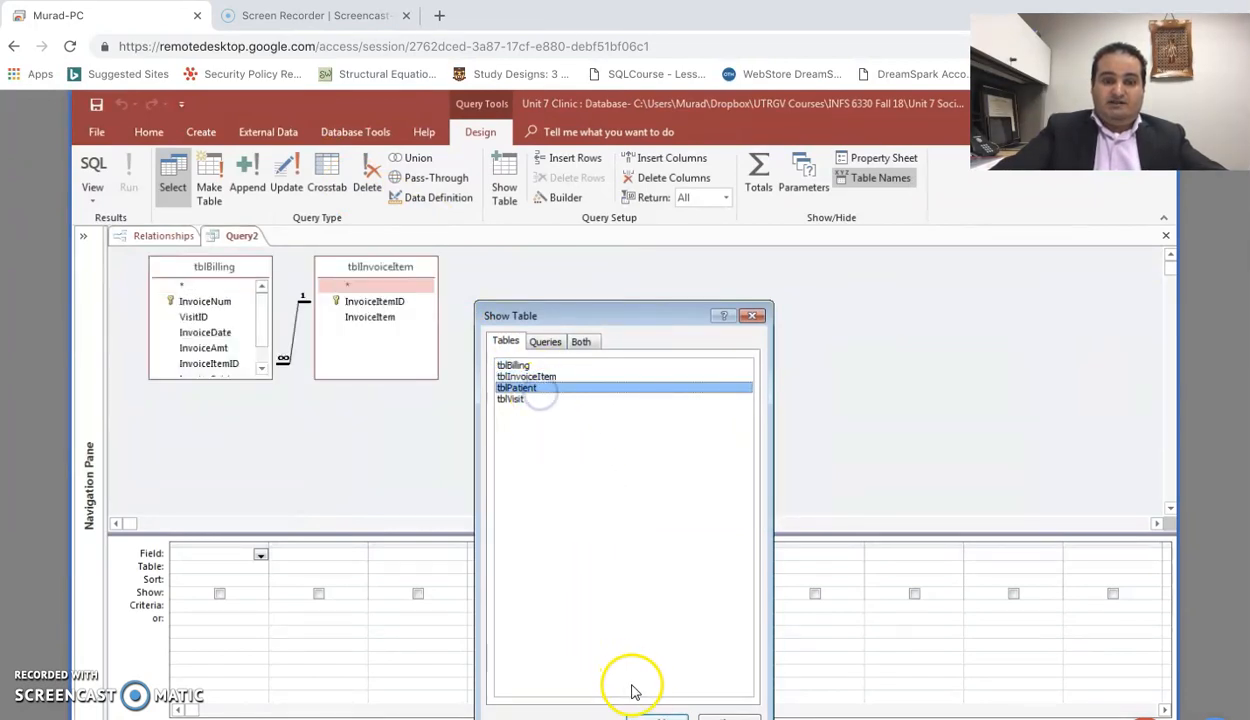
pyautogui.click(512, 398)
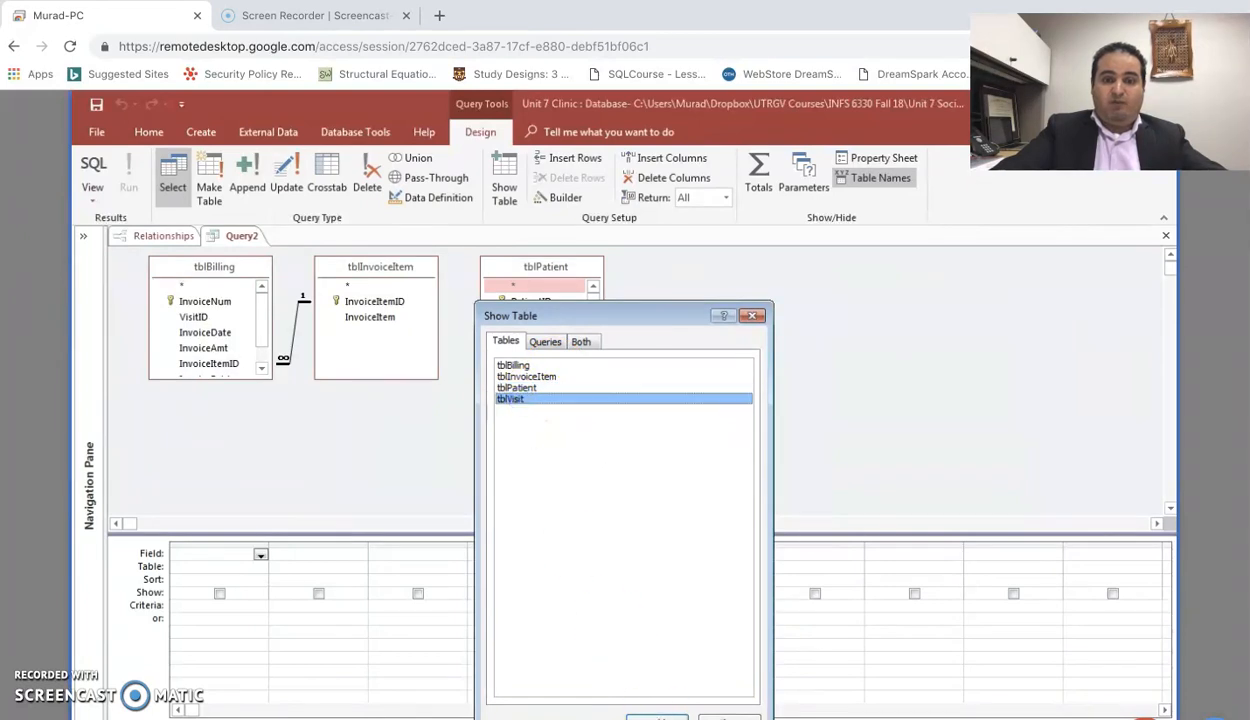
pyautogui.click(752, 315)
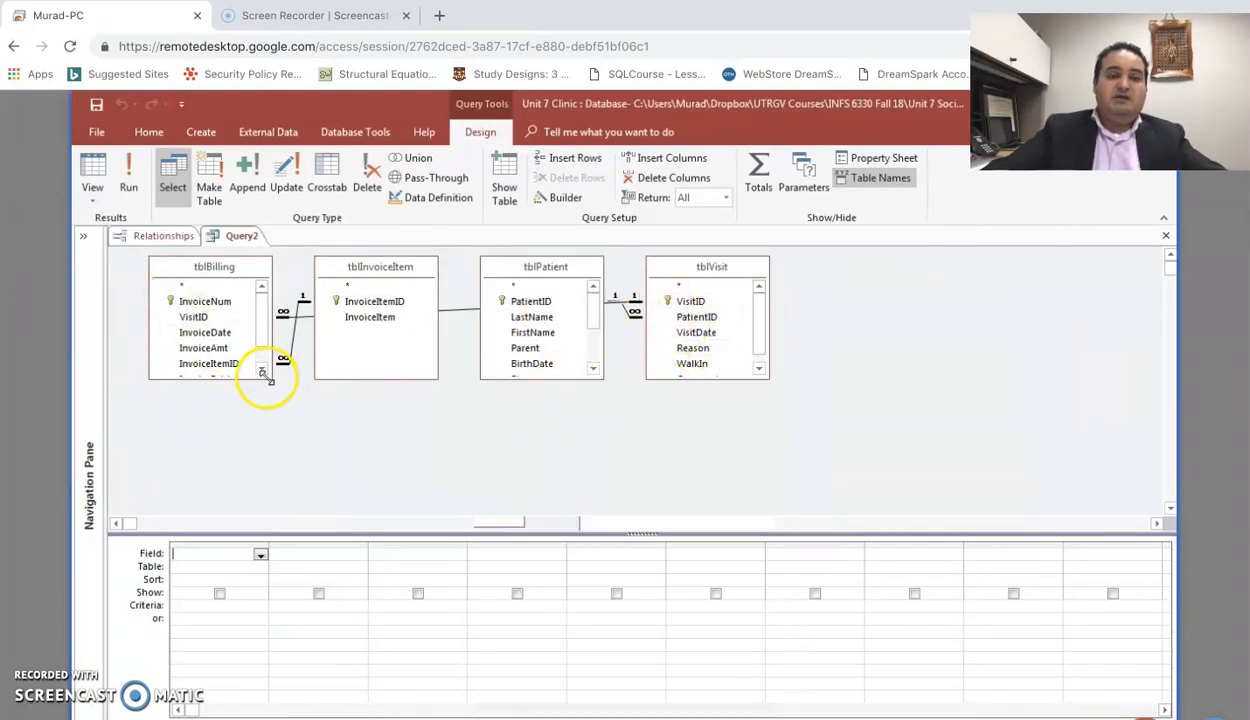
# Enlarge the tblBilling field list, check the exam review in Word, and add Insurance, InvoicePaid and InvoiceAmt to the query
pyautogui.moveTo(264, 377); pyautogui.dragTo(262, 409)
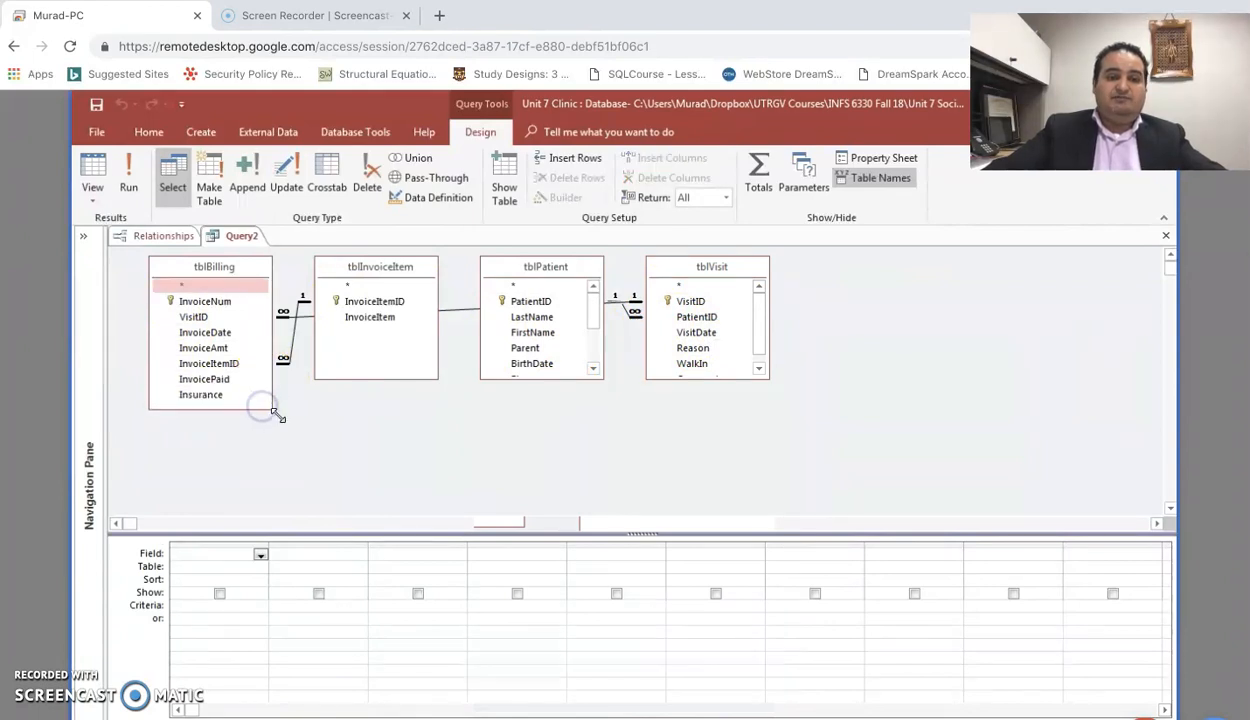
pyautogui.click(337, 711)
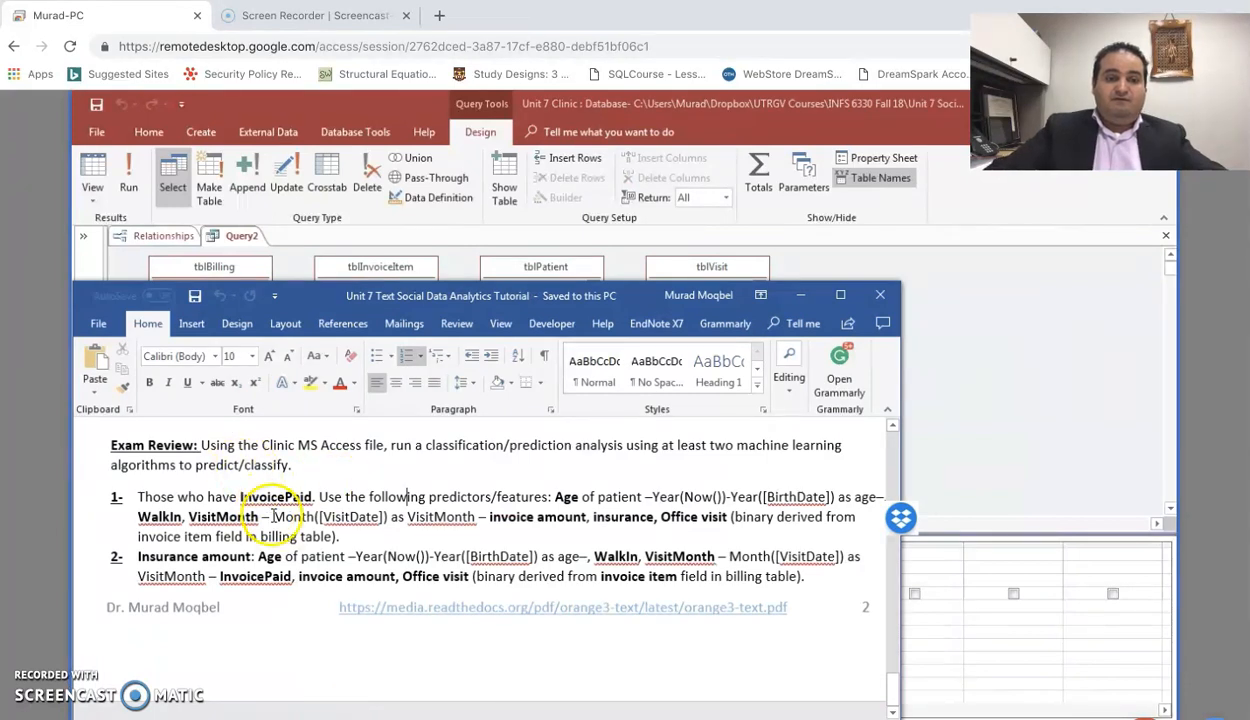
pyautogui.click(800, 295)
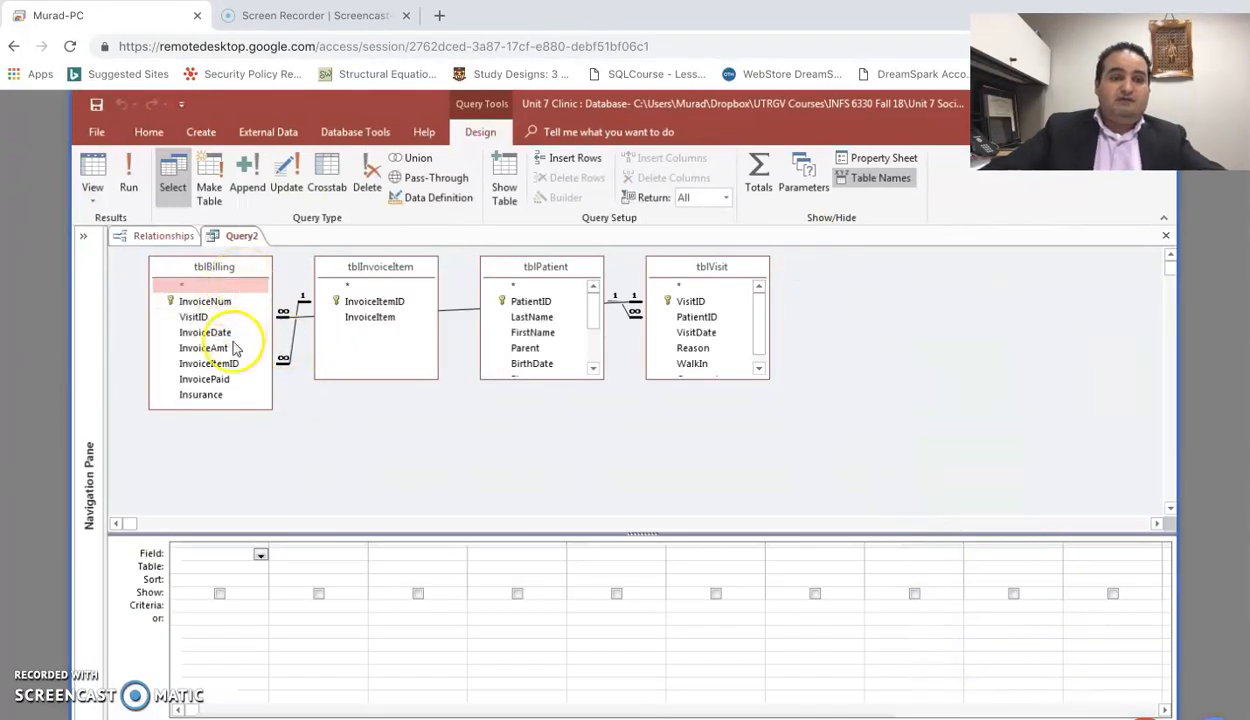
pyautogui.doubleClick(203, 395)
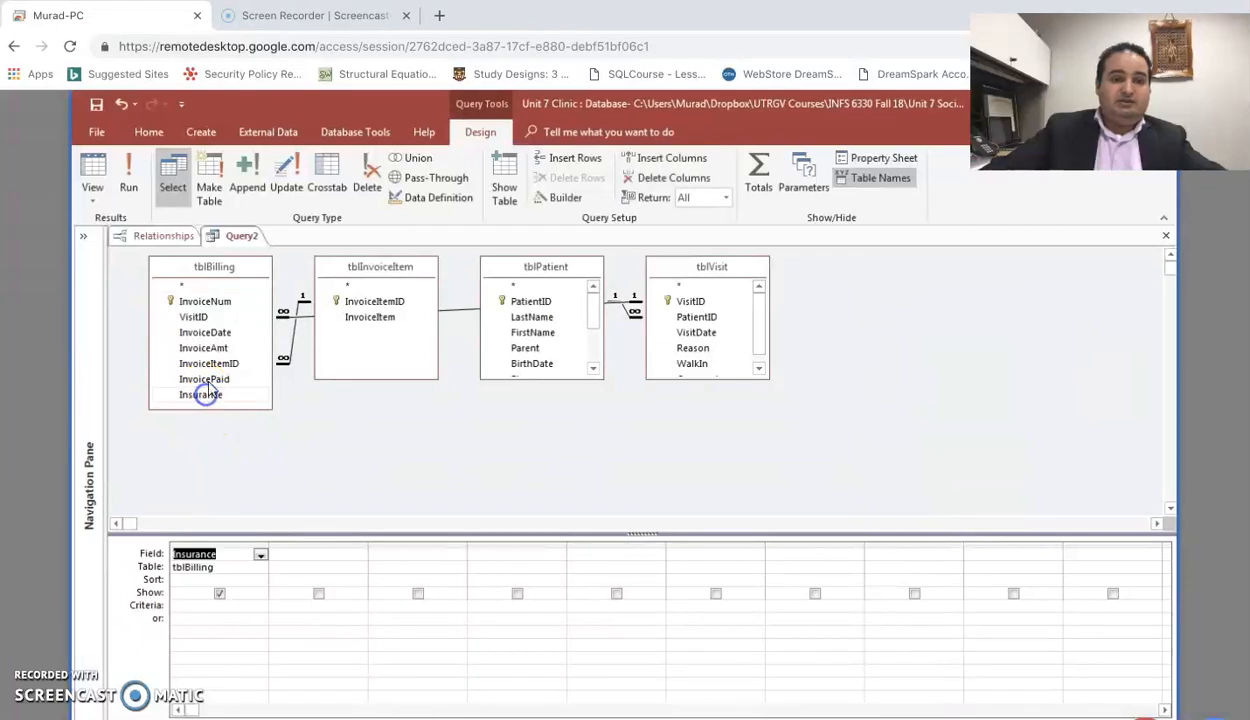
pyautogui.doubleClick(205, 379)
pyautogui.doubleClick(215, 349)
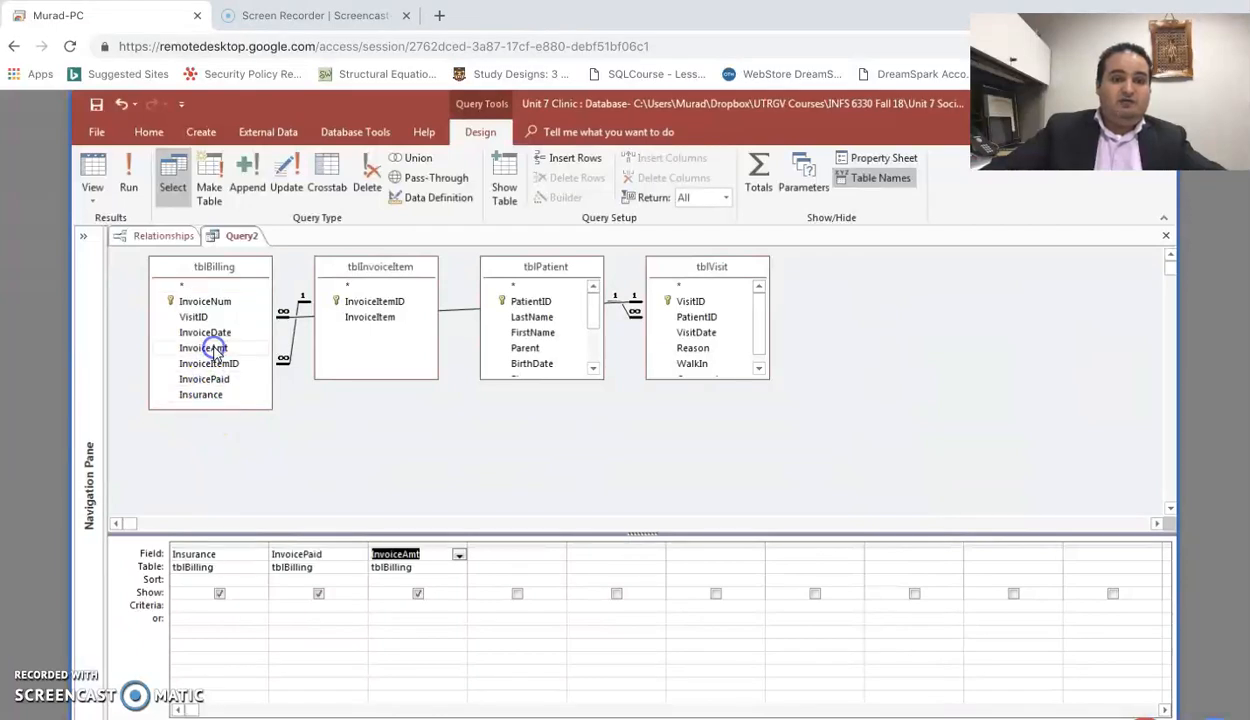
# Add InvoiceItem from tblInvoiceItem, BirthDate from tblPatient, and VisitDate and WalkIn from tblVisit to the query
pyautogui.doubleClick(372, 318)
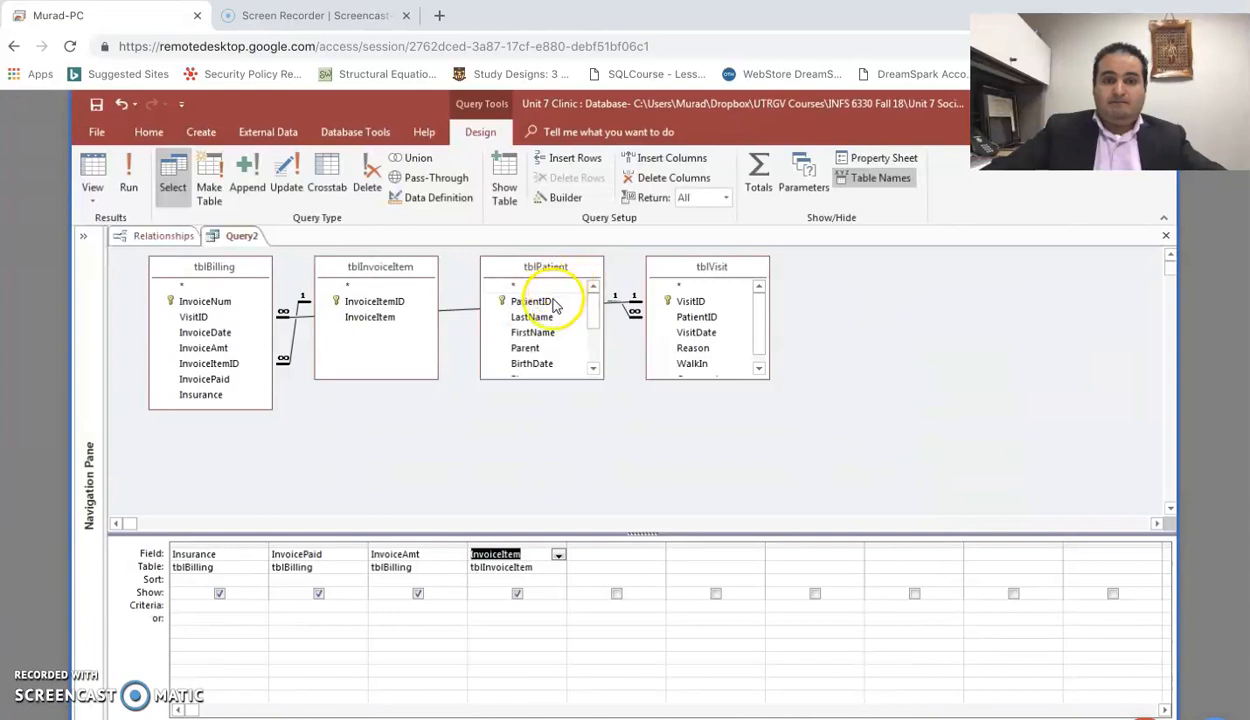
pyautogui.doubleClick(547, 362)
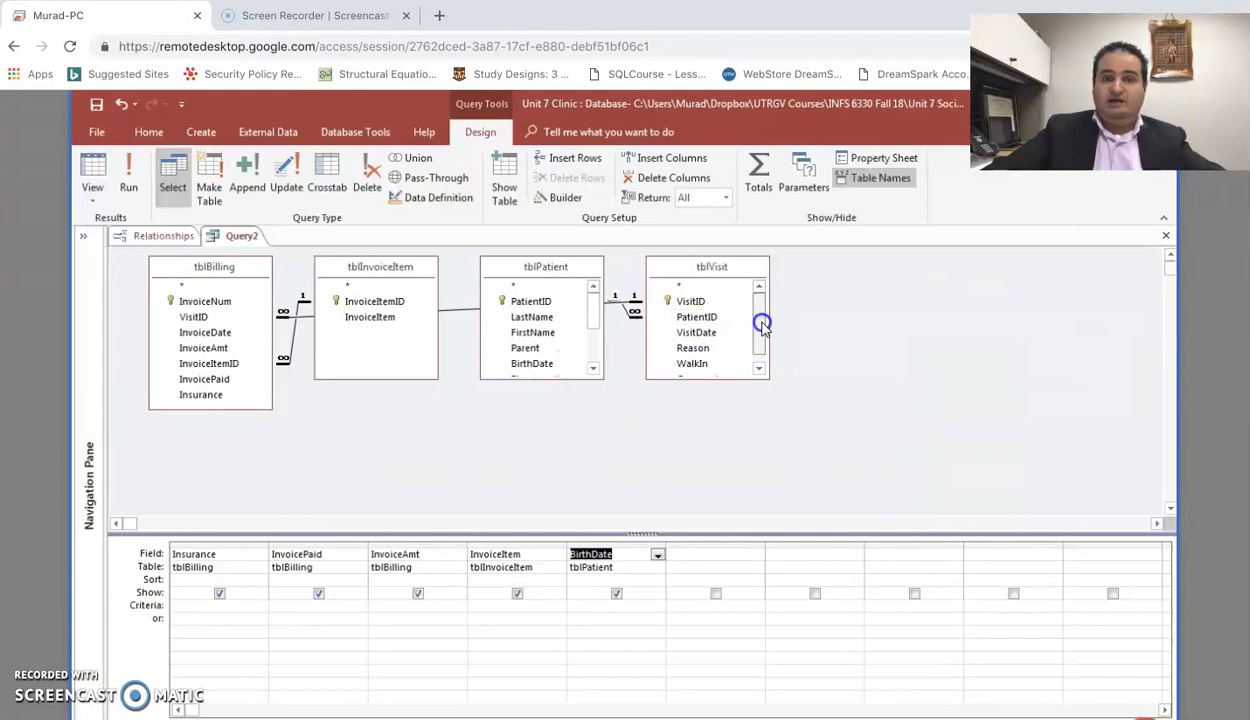
pyautogui.moveTo(762, 328); pyautogui.dragTo(760, 343)
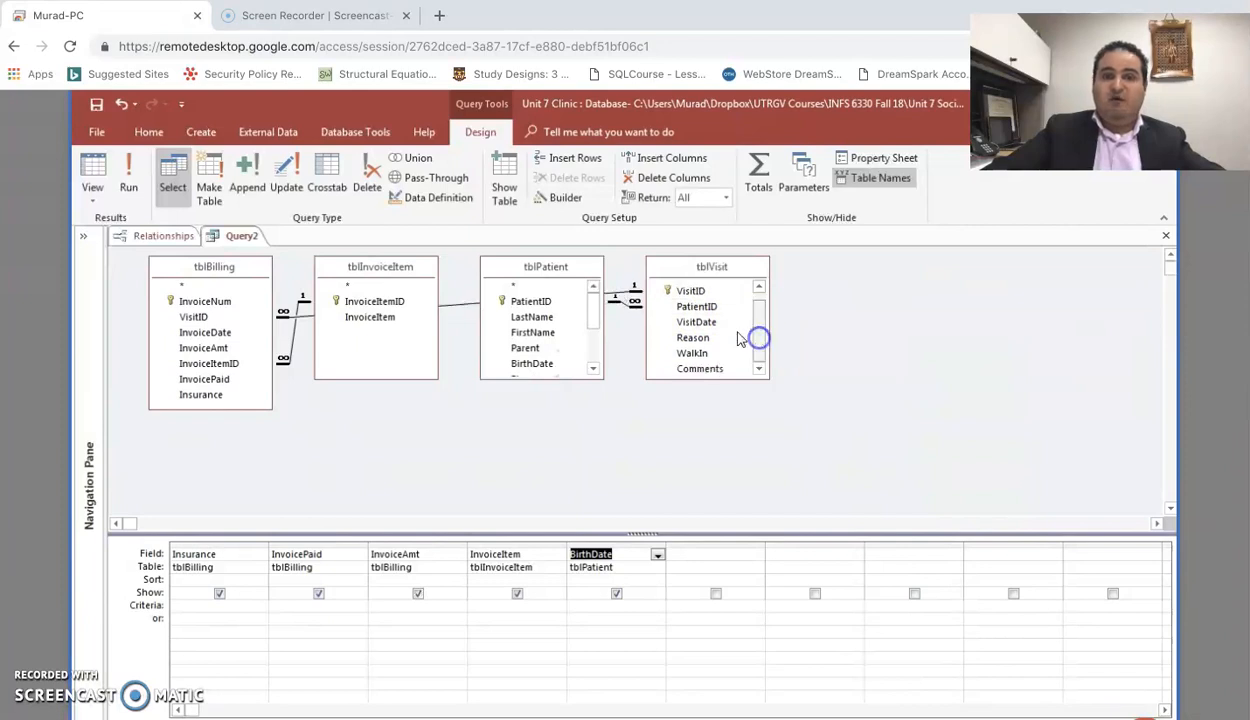
pyautogui.doubleClick(715, 324)
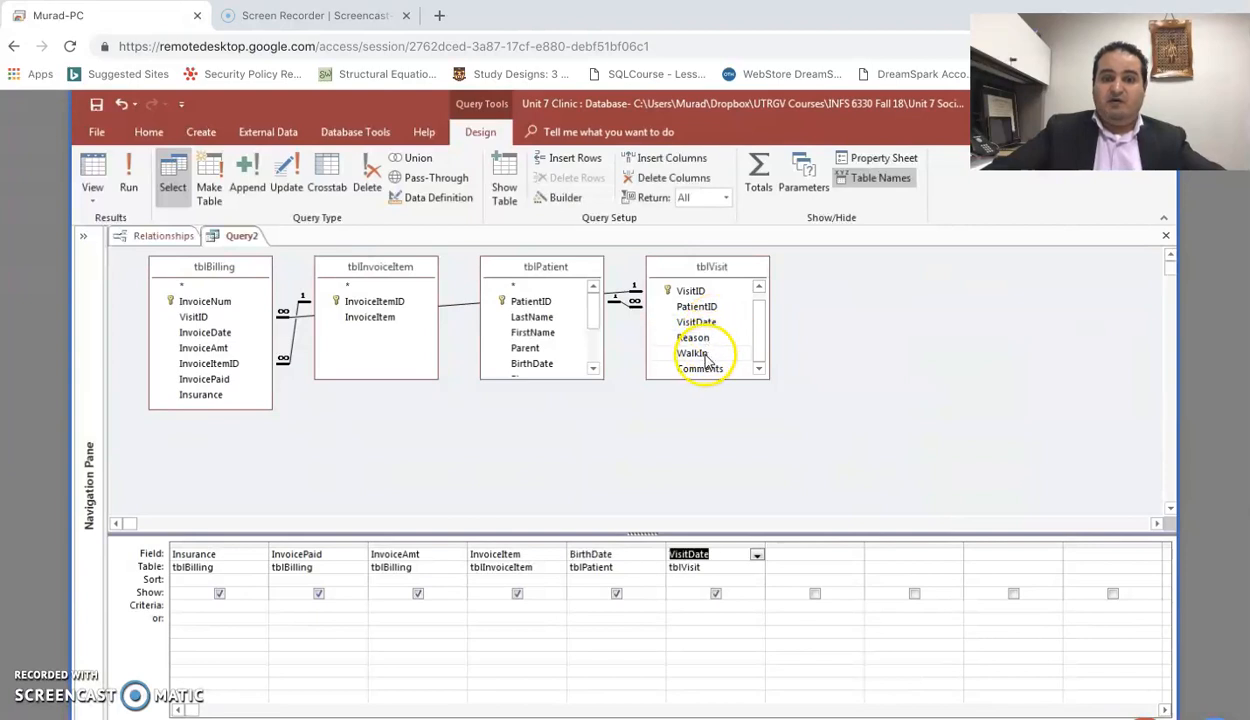
pyautogui.doubleClick(703, 354)
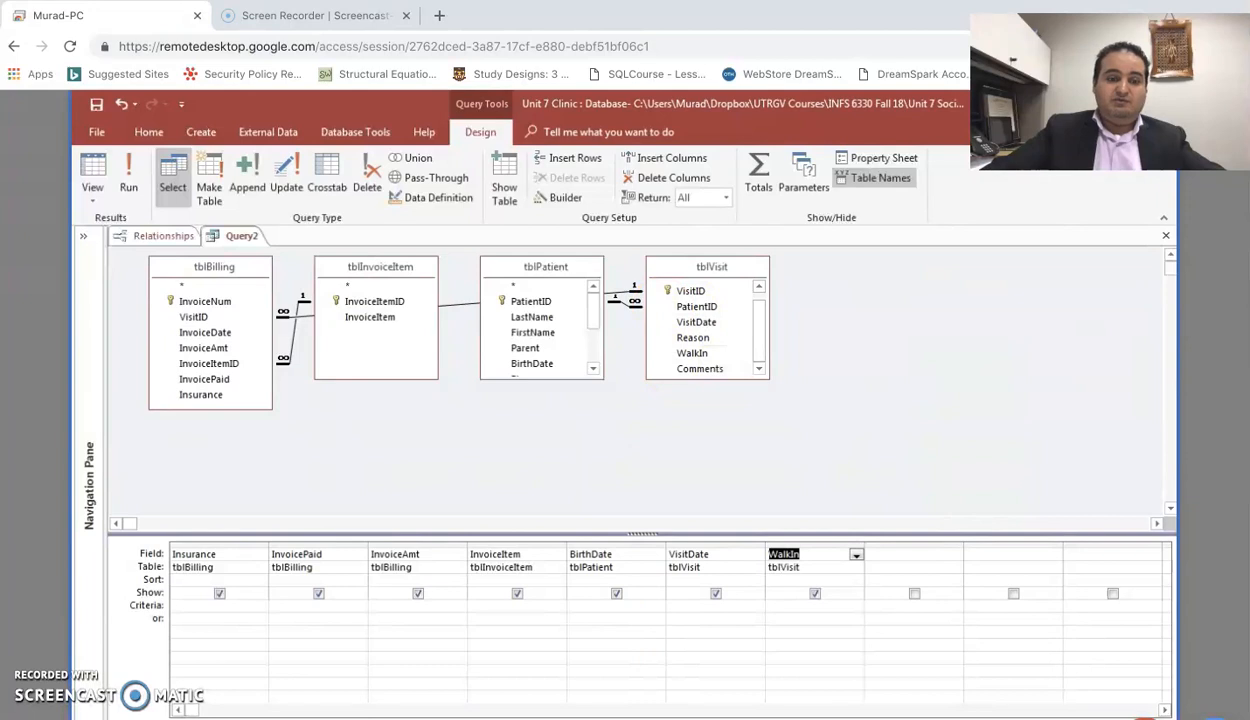
# Run the query and compare its columns with the predictors required by the exam review in Word
pyautogui.click(382, 717)
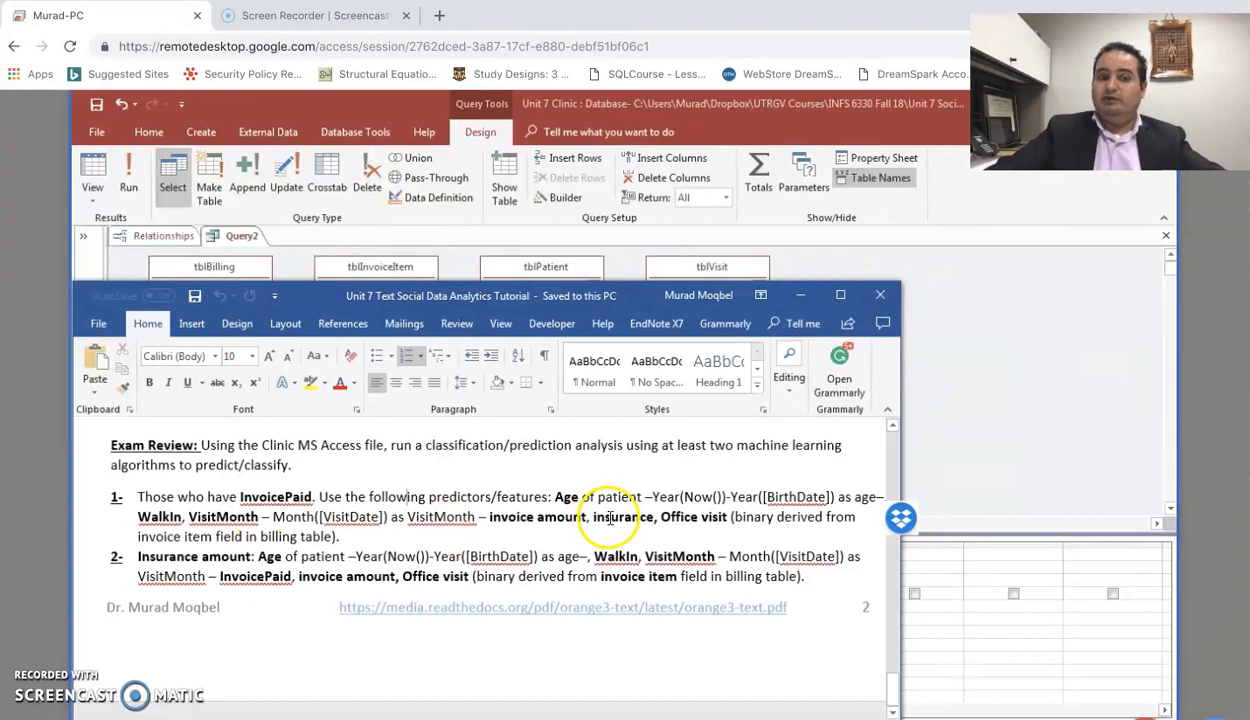
pyautogui.click(804, 296)
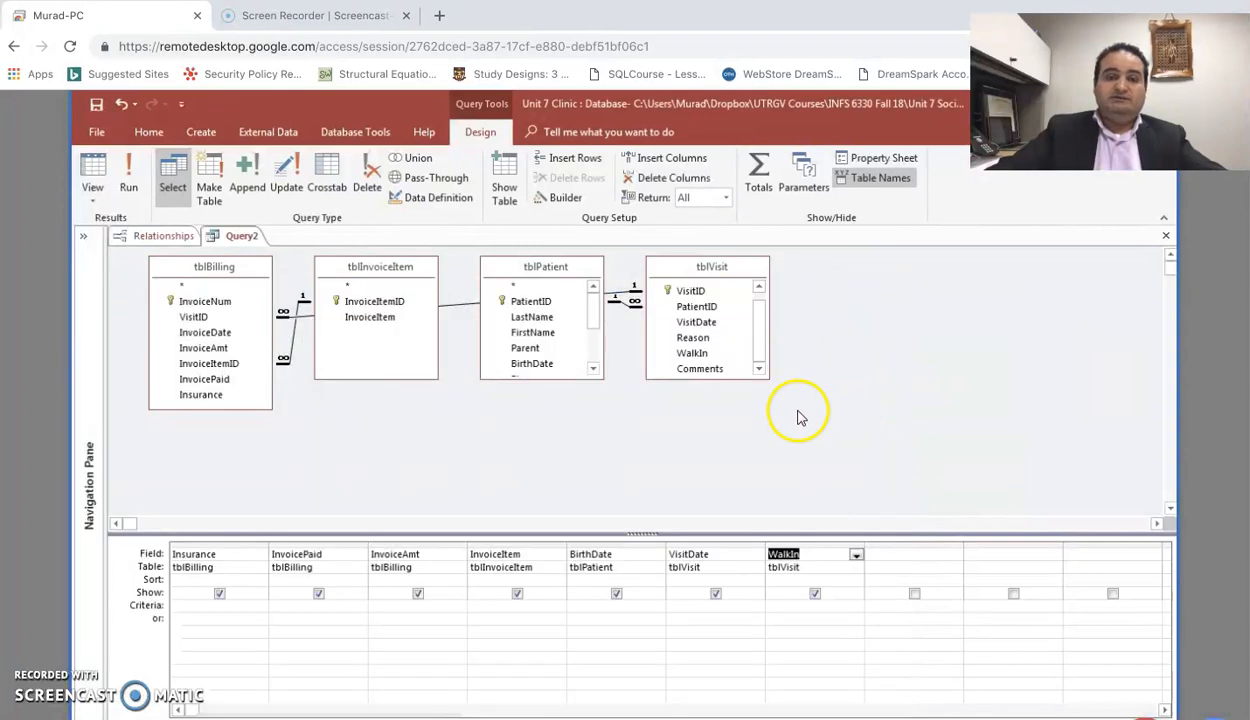
pyautogui.click(128, 185)
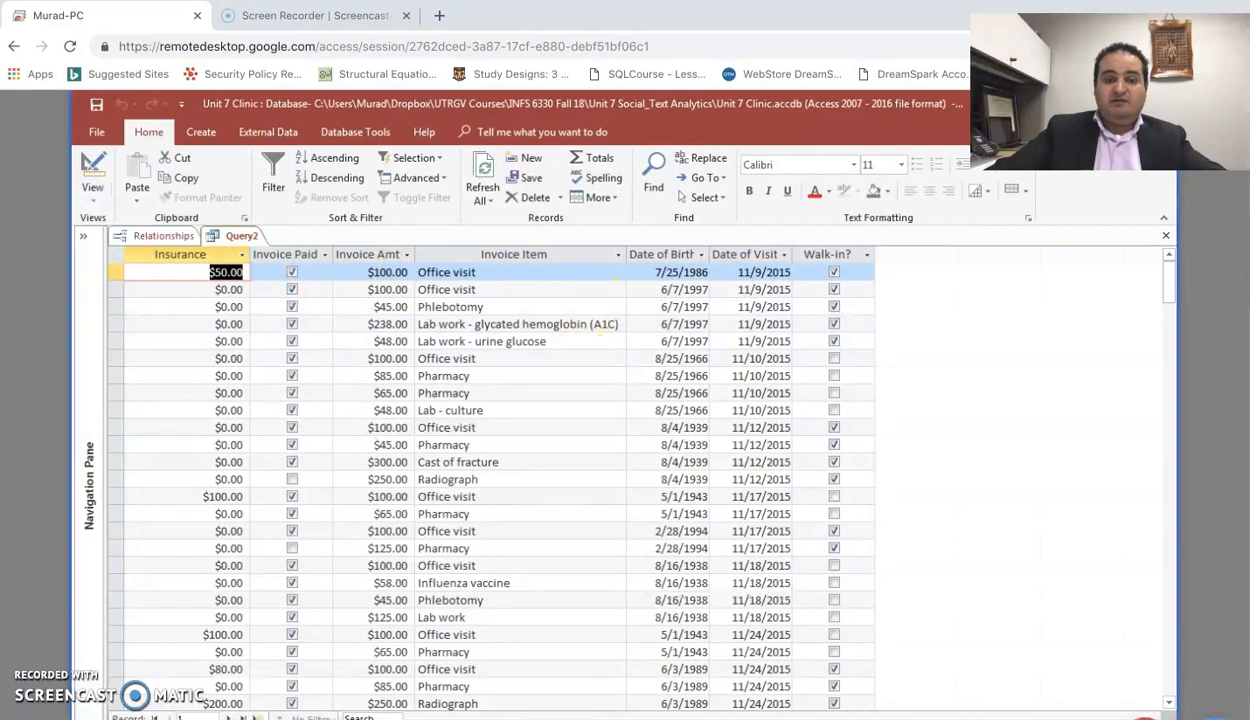
pyautogui.click(545, 717)
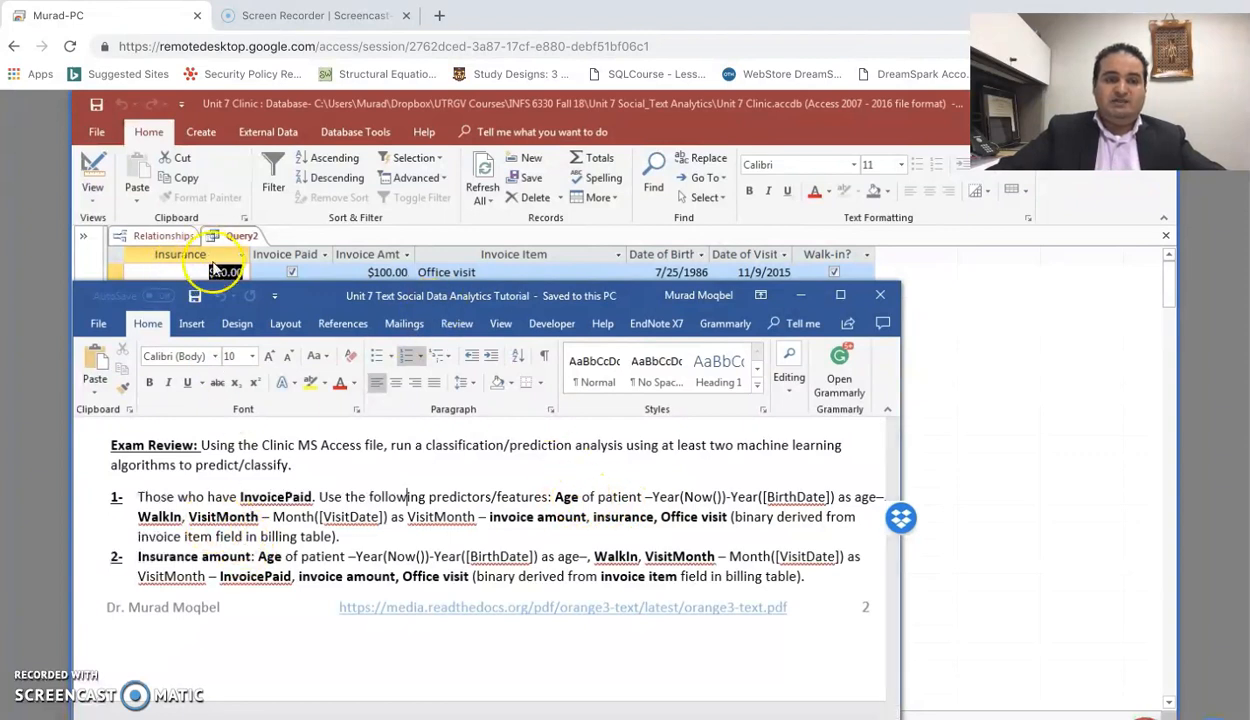
pyautogui.click(804, 298)
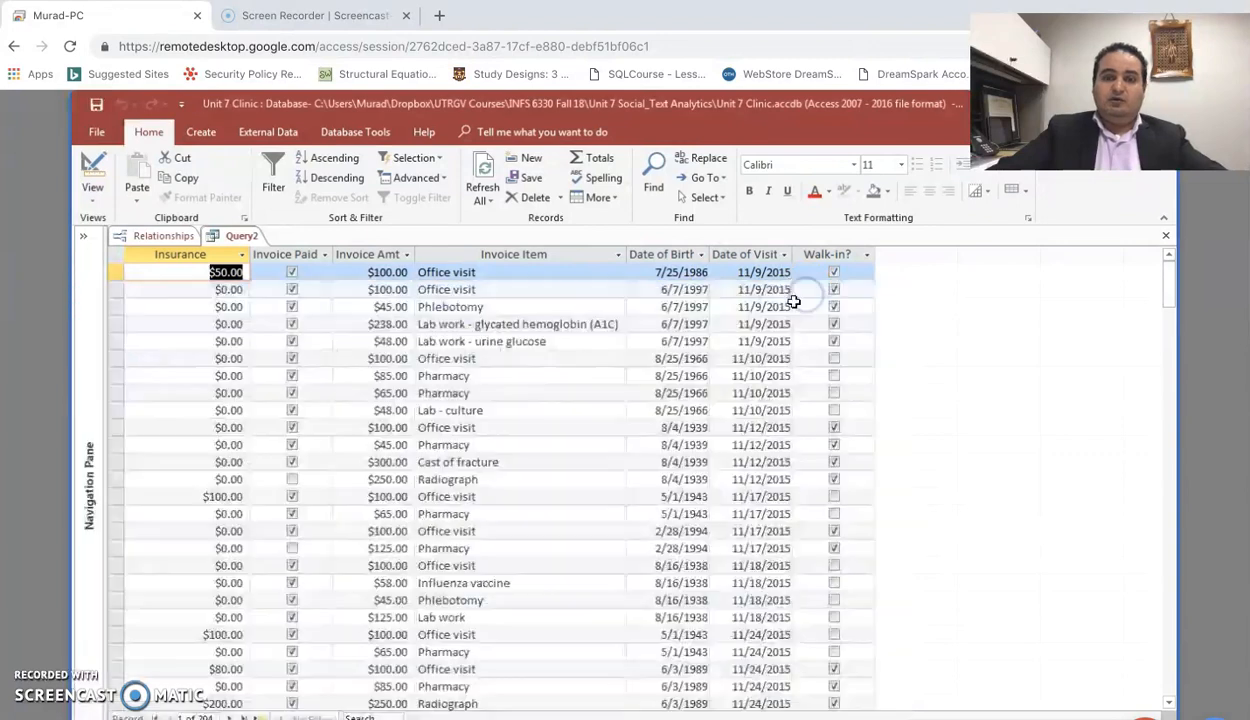
# Return the query to Design view and copy the age expression Year(Now())-Year([BirthDate]) from the exam review in Word
pyautogui.click(738, 308)
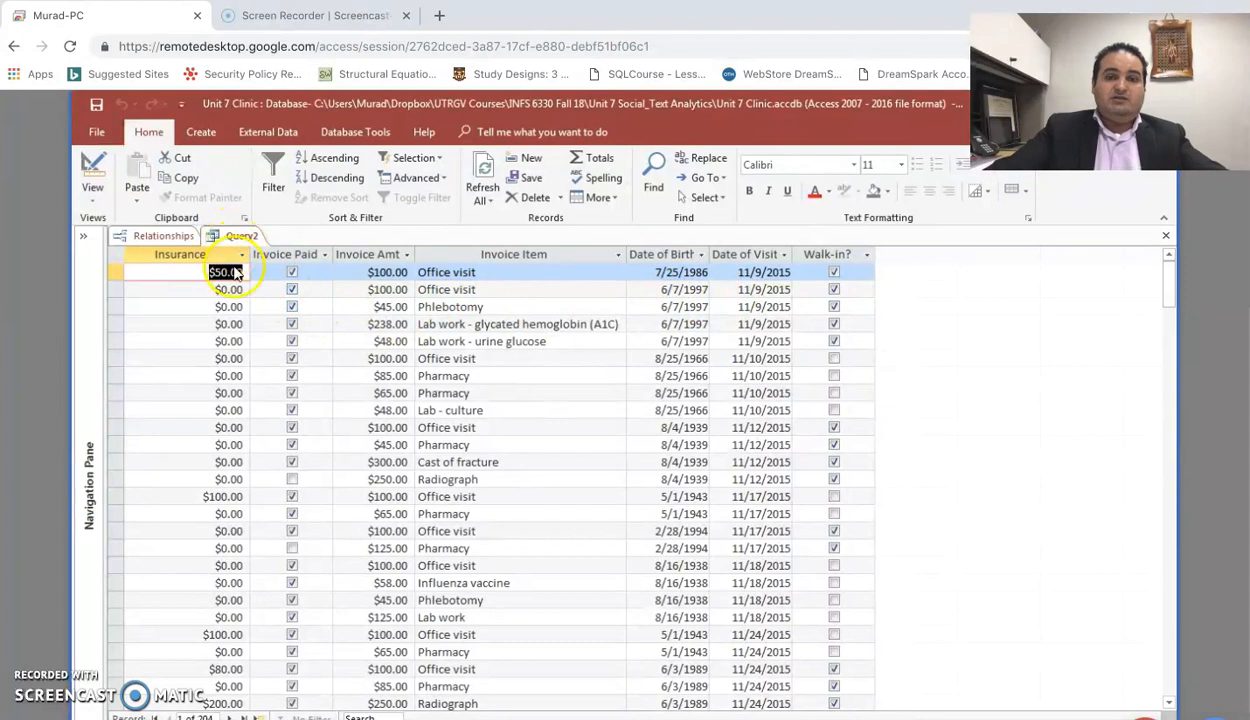
pyautogui.click(95, 172)
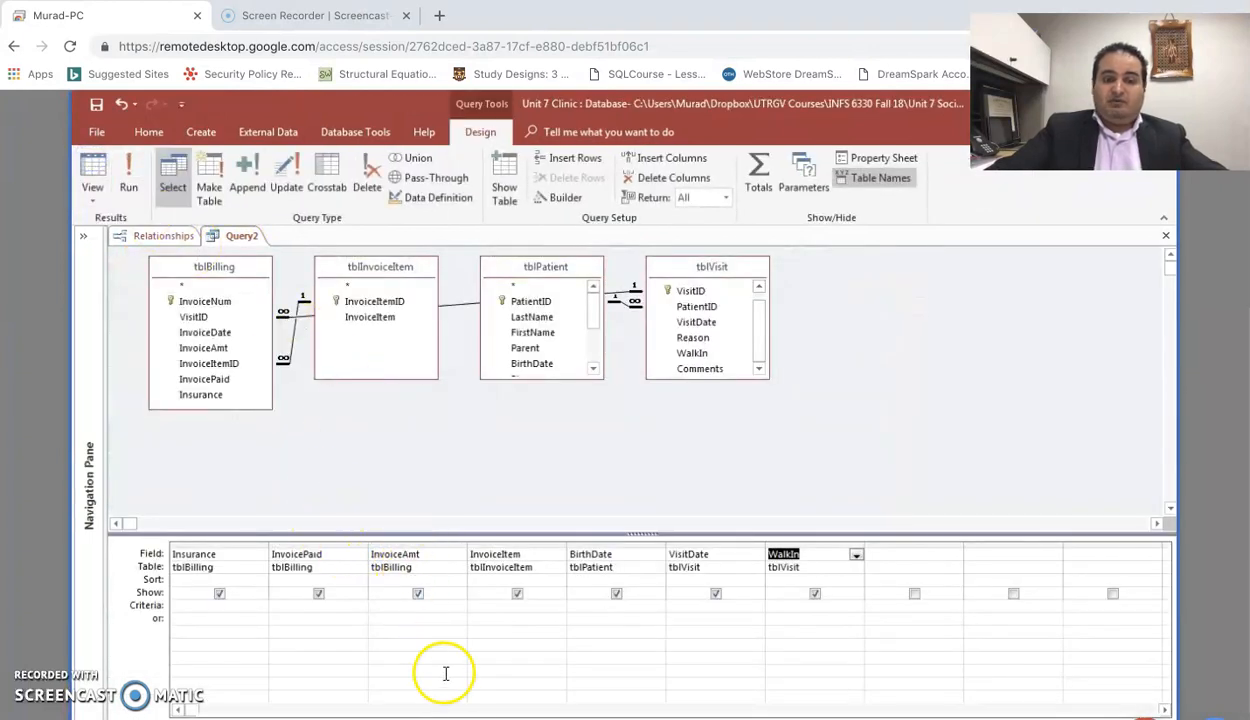
pyautogui.hotkey('alt', 'Tab')
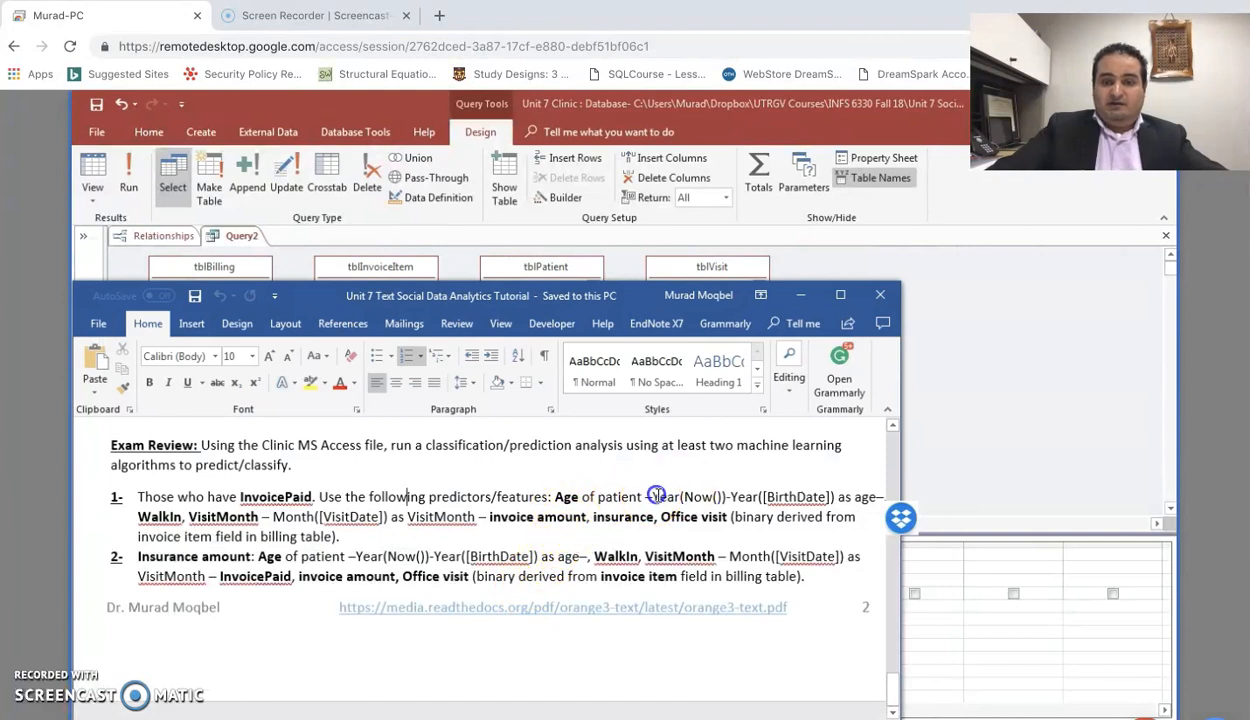
pyautogui.moveTo(742, 497); pyautogui.dragTo(820, 497)
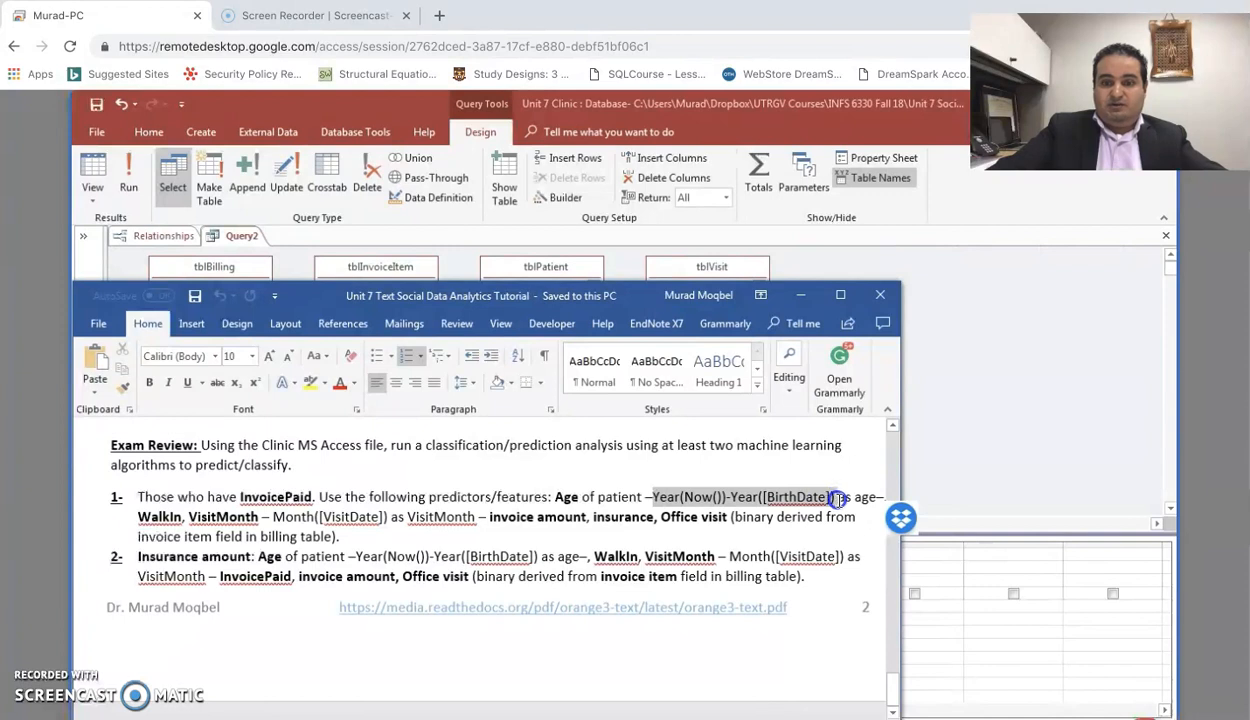
pyautogui.moveTo(836, 498); pyautogui.dragTo(843, 507)
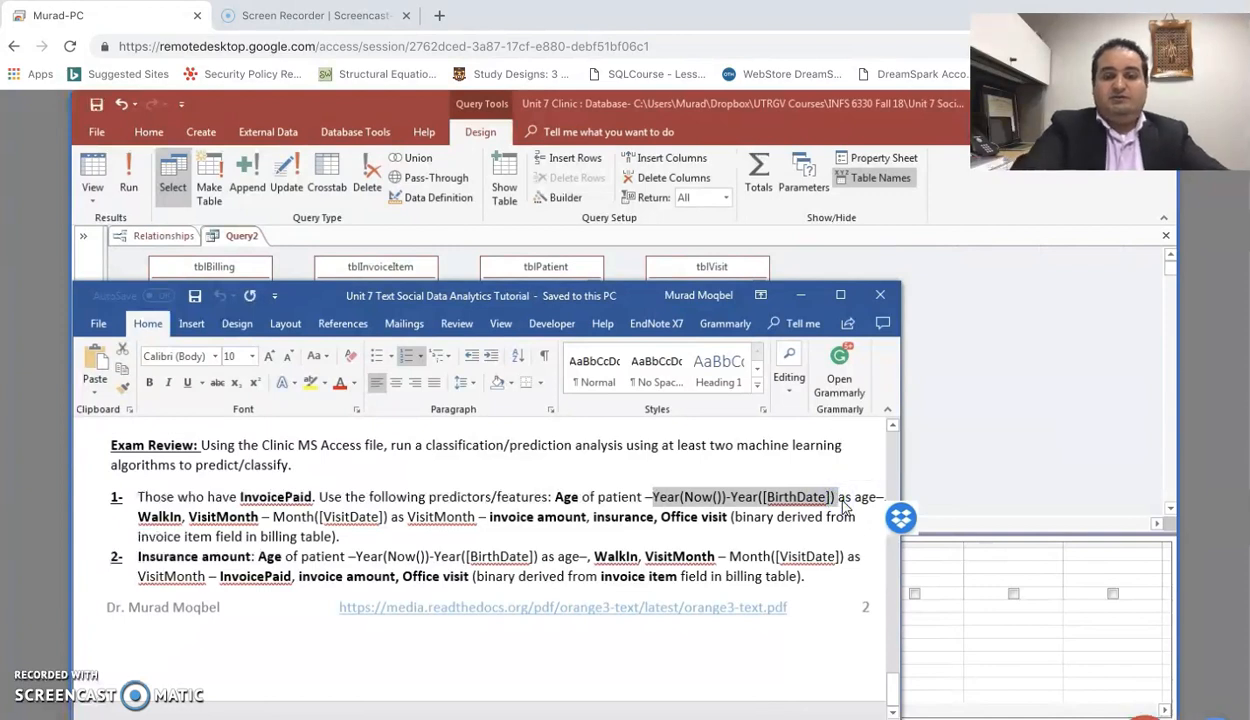
# Back in Access, replace the BirthDate query field with Age: Year(Now())-Year([BirthDate]) and run the query
pyautogui.click(966, 371)
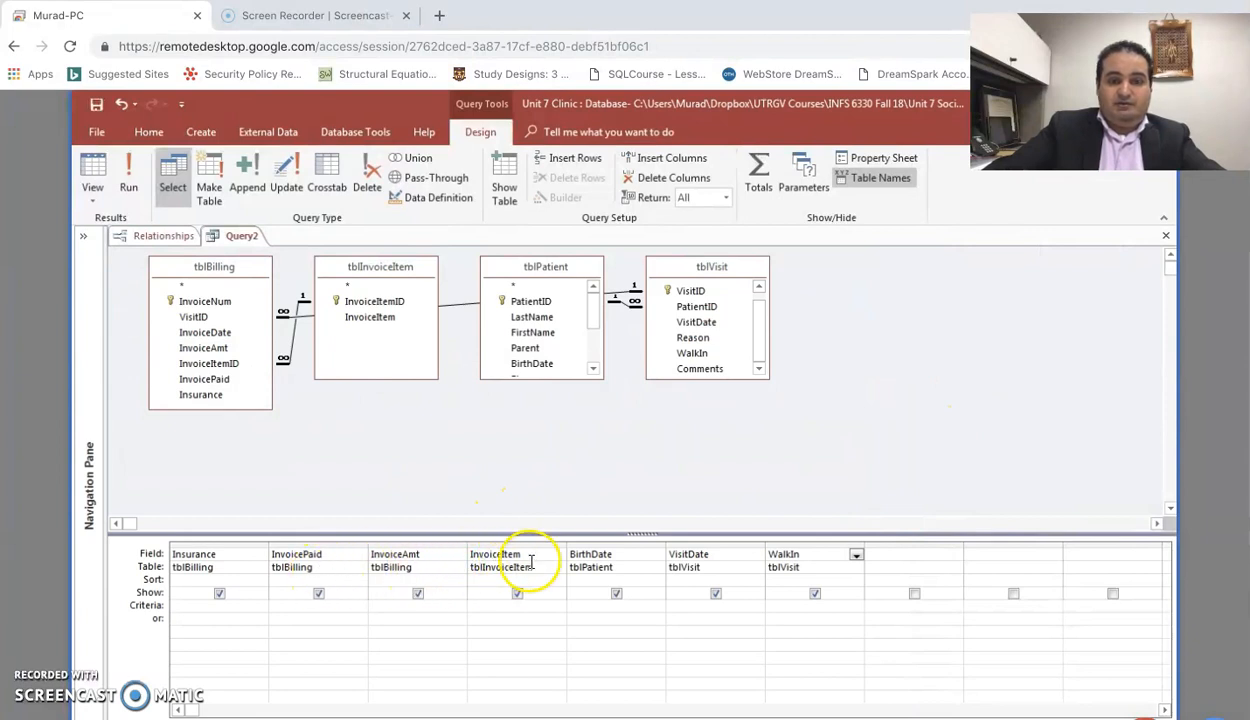
pyautogui.rightClick(612, 554)
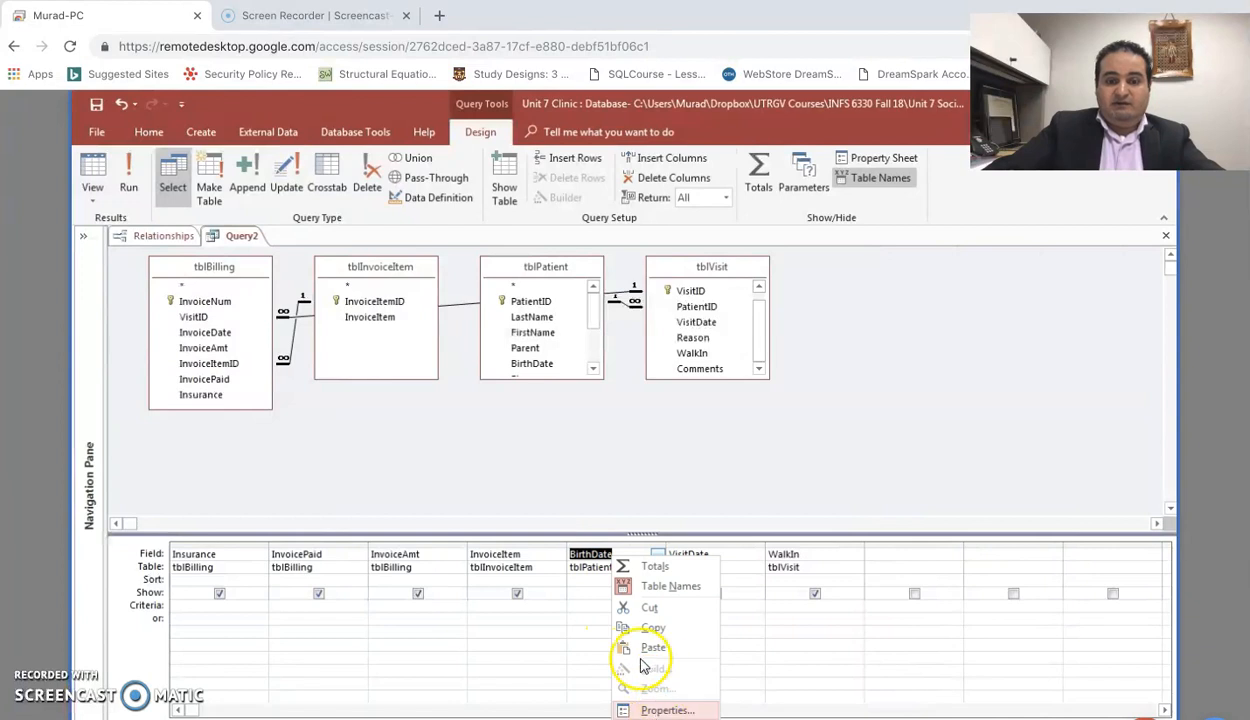
pyautogui.click(598, 554)
pyautogui.rightClick(617, 554)
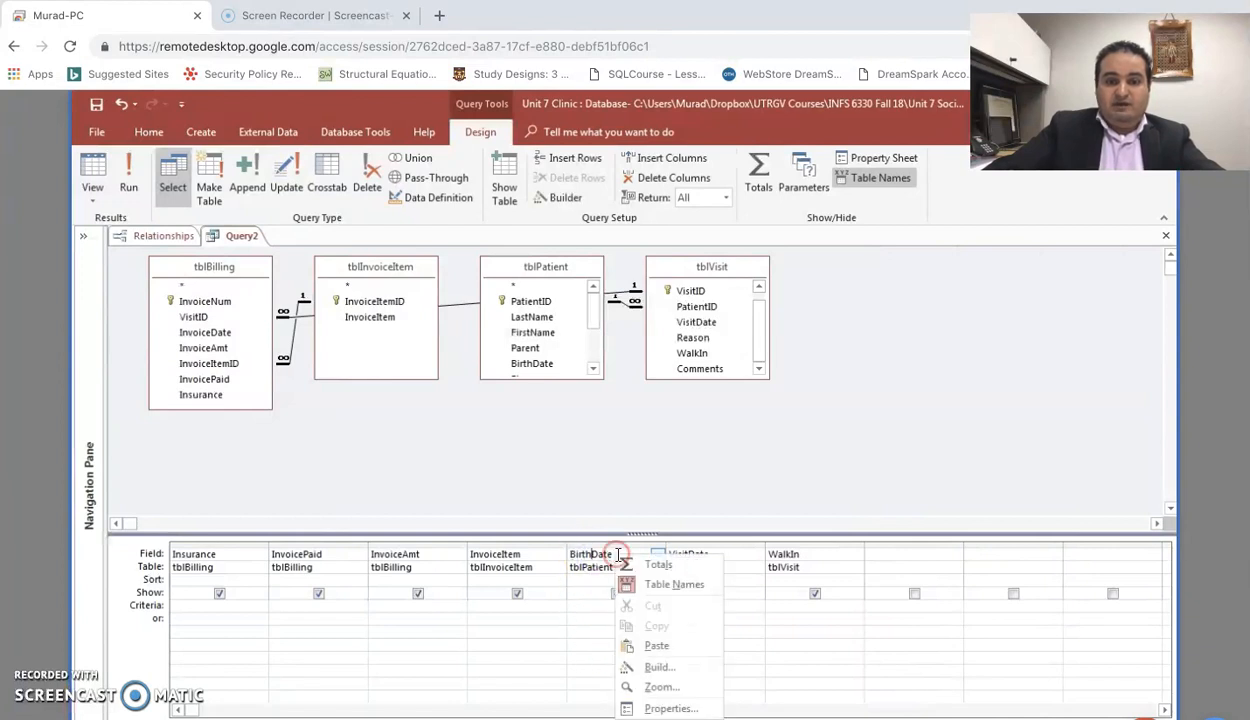
pyautogui.click(660, 688)
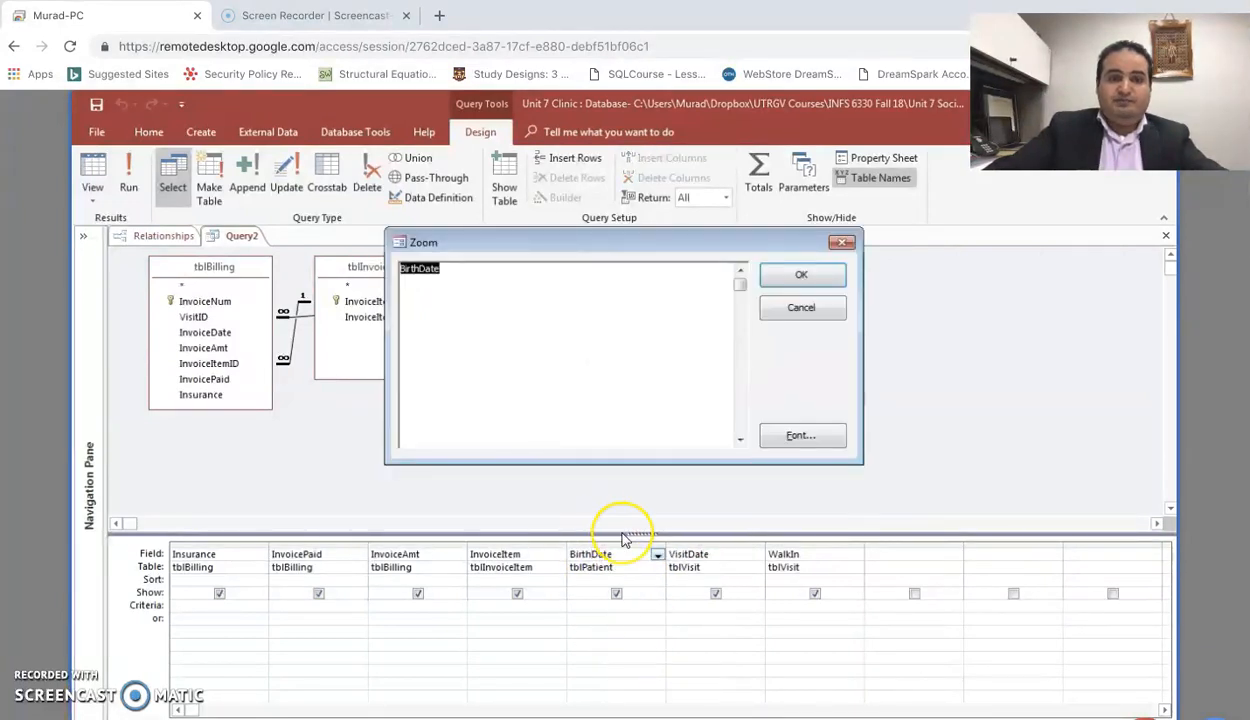
pyautogui.write('Age: Year(Now())-Year([')
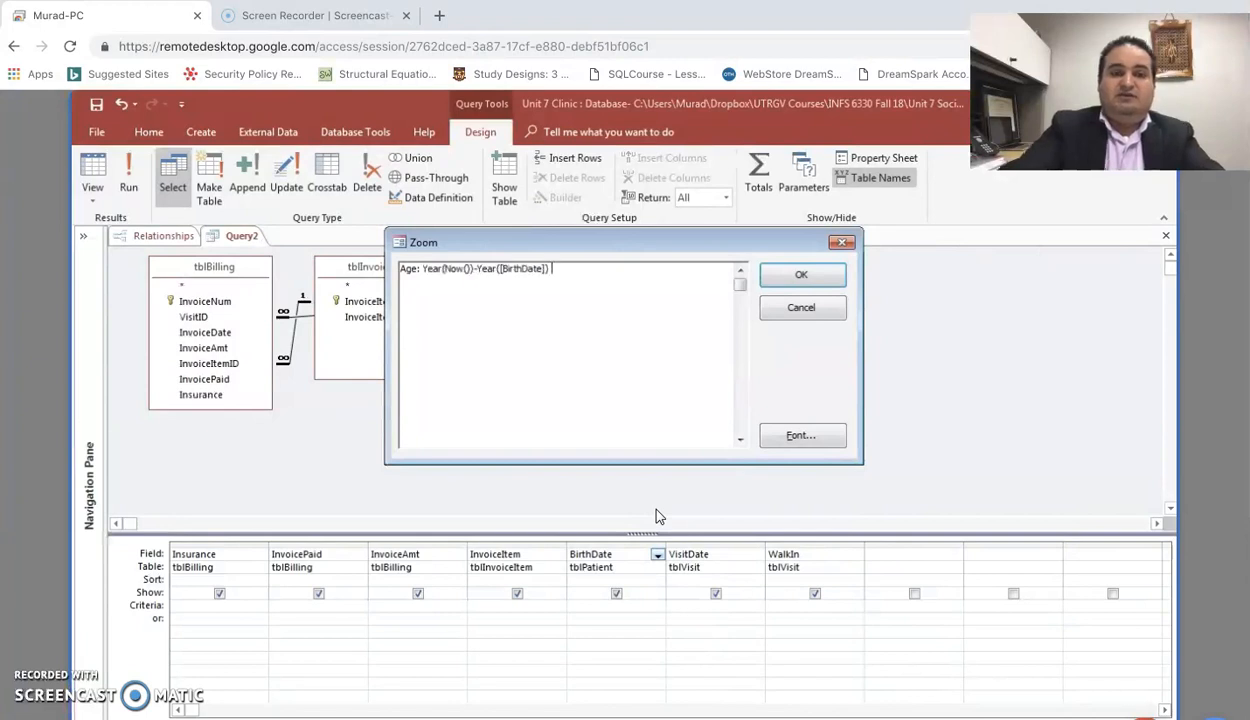
pyautogui.click(810, 273)
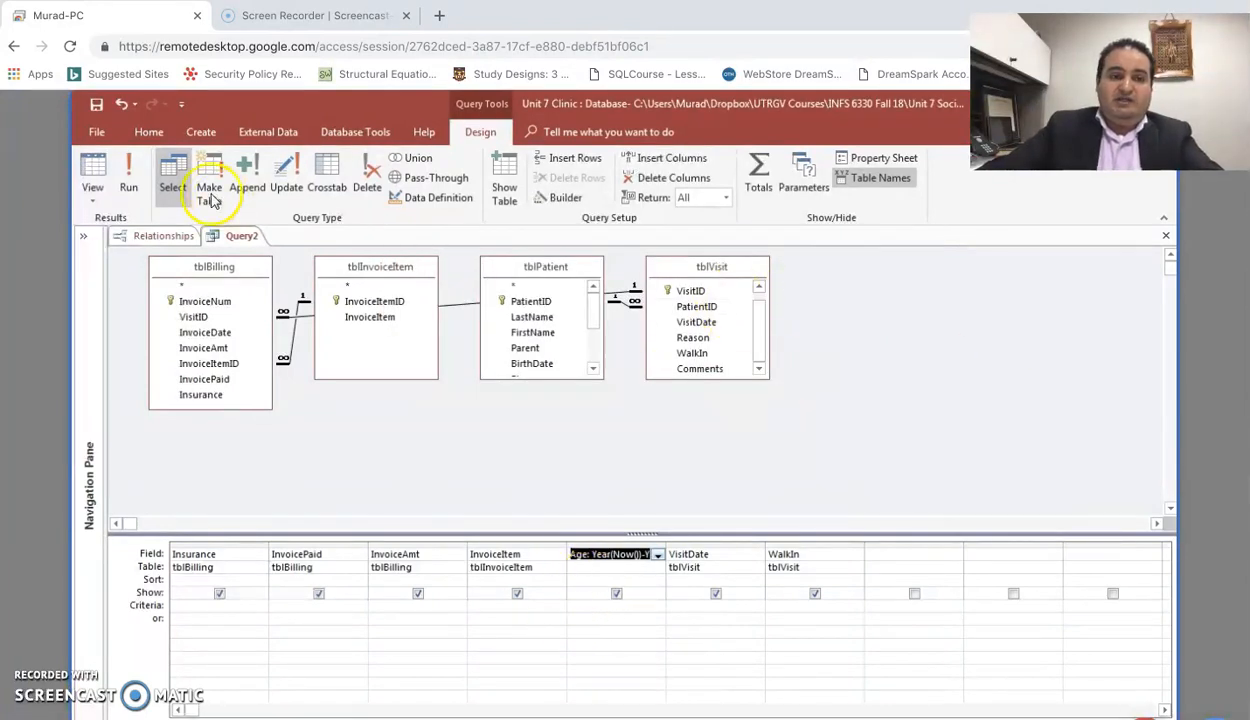
pyautogui.click(128, 182)
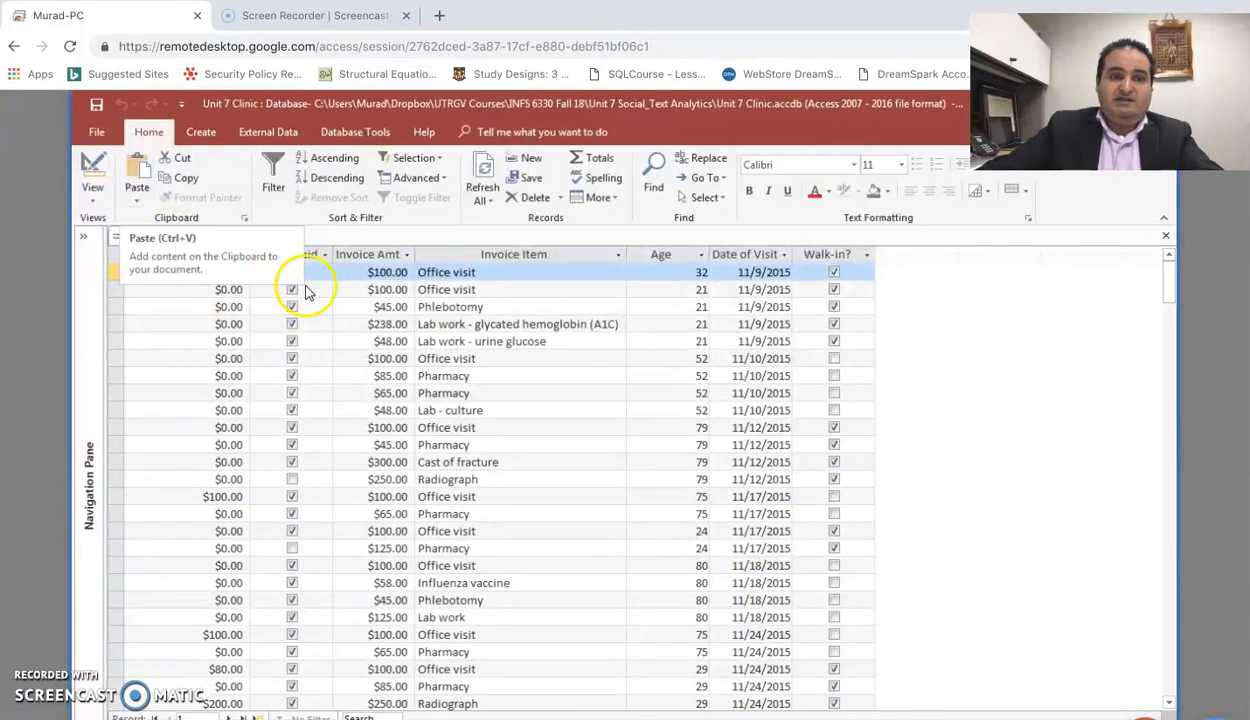
# Return the query to Design view and copy the expression Month([VisitDate]) from the first exam review item in Word
pyautogui.click(95, 168)
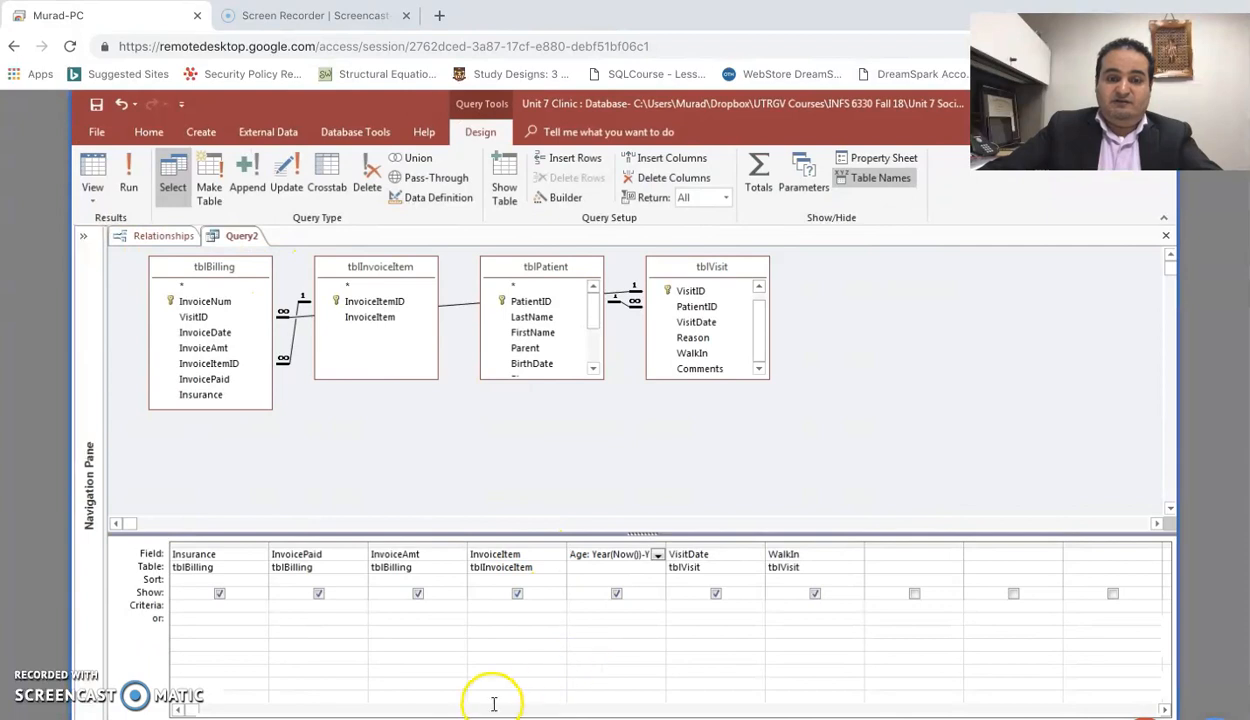
pyautogui.click(472, 717)
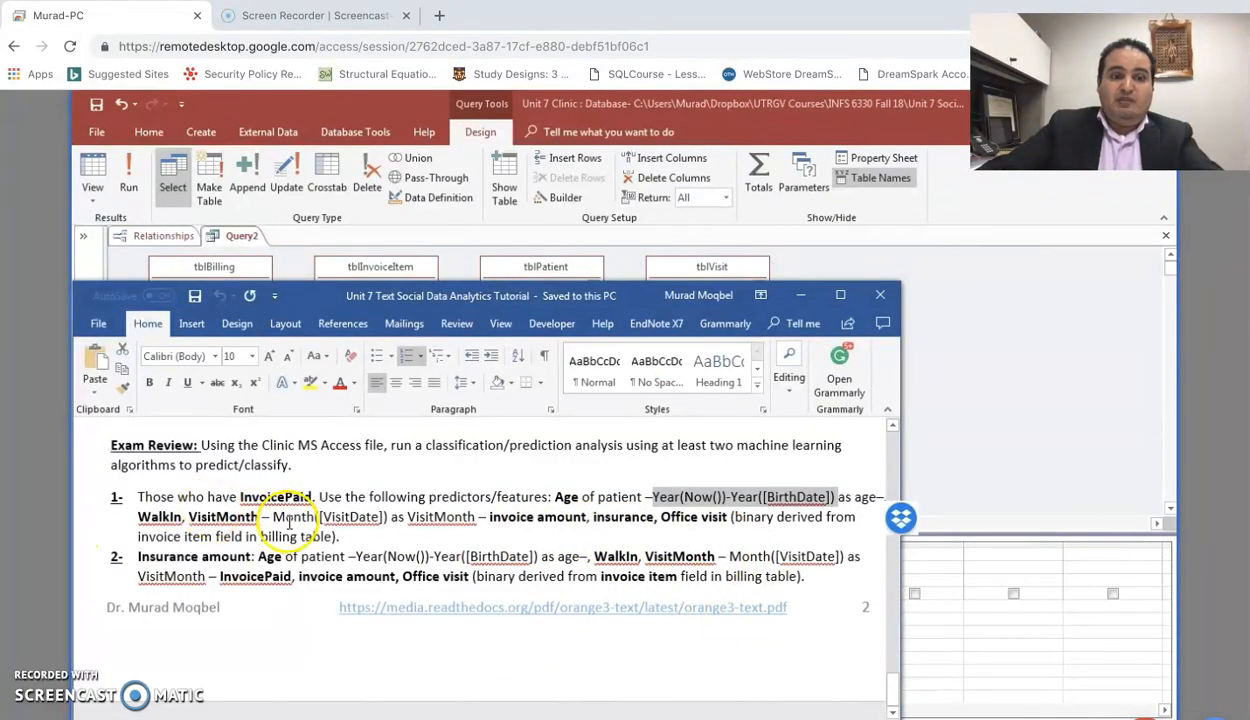
pyautogui.moveTo(274, 517); pyautogui.dragTo(370, 517)
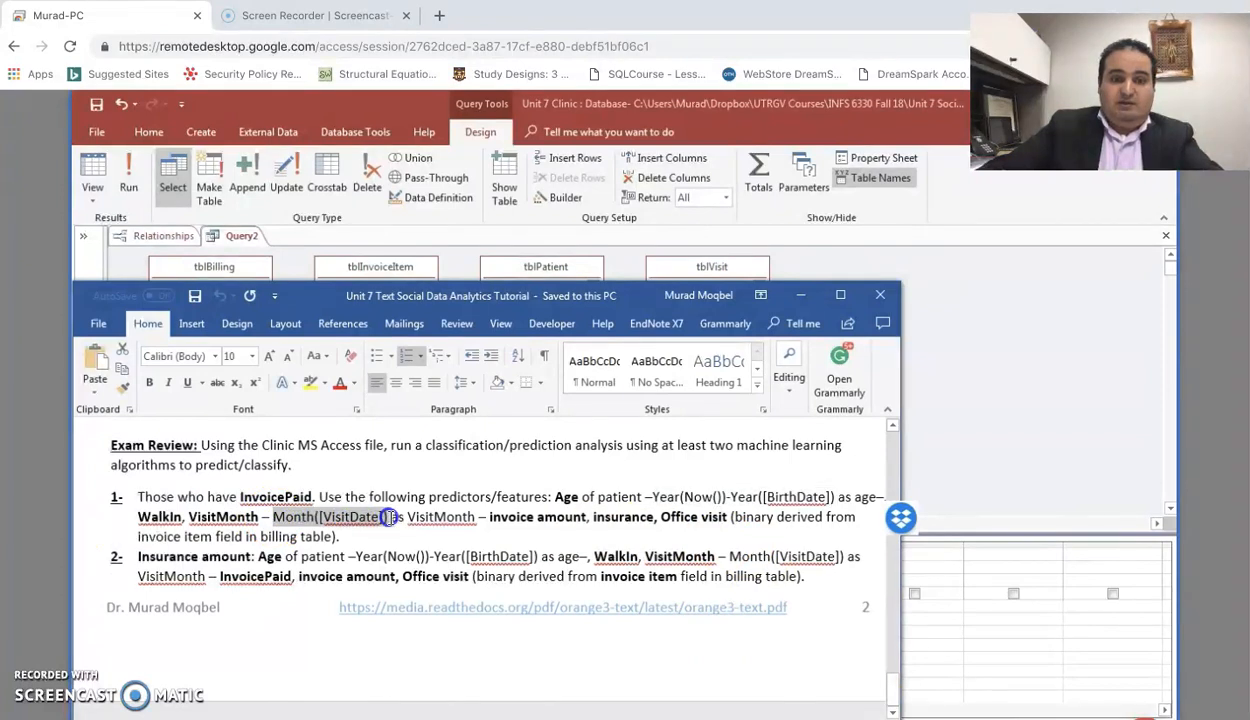
pyautogui.moveTo(388, 517); pyautogui.dragTo(390, 517)
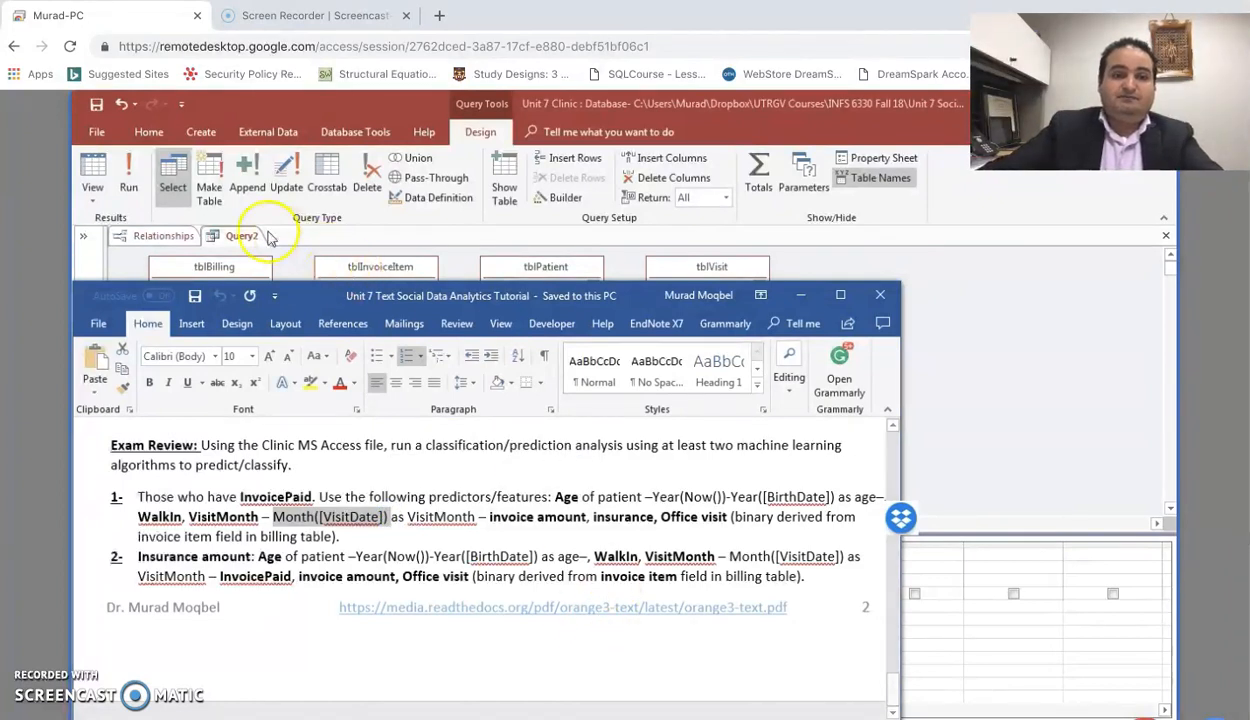
# Back in Access, replace the VisitDate query field with VisitMonth: Month([VisitDate]) and run the query
pyautogui.click(355, 247)
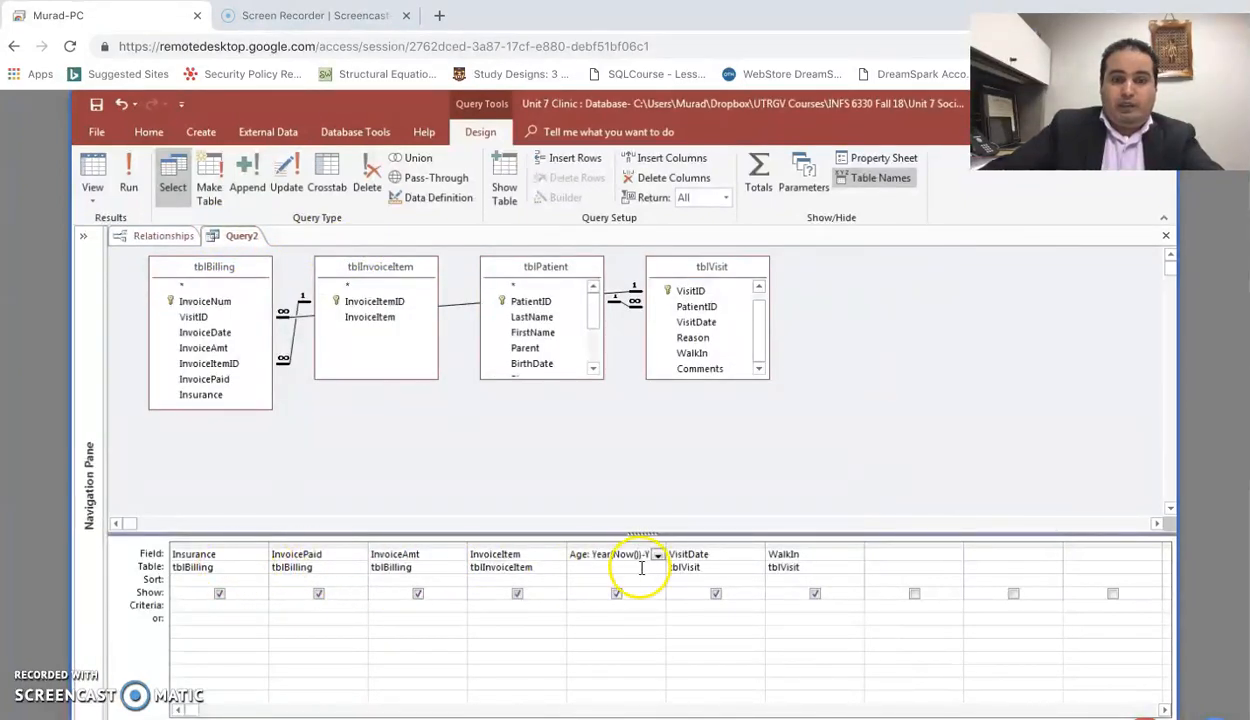
pyautogui.click(710, 554)
pyautogui.rightClick(712, 554)
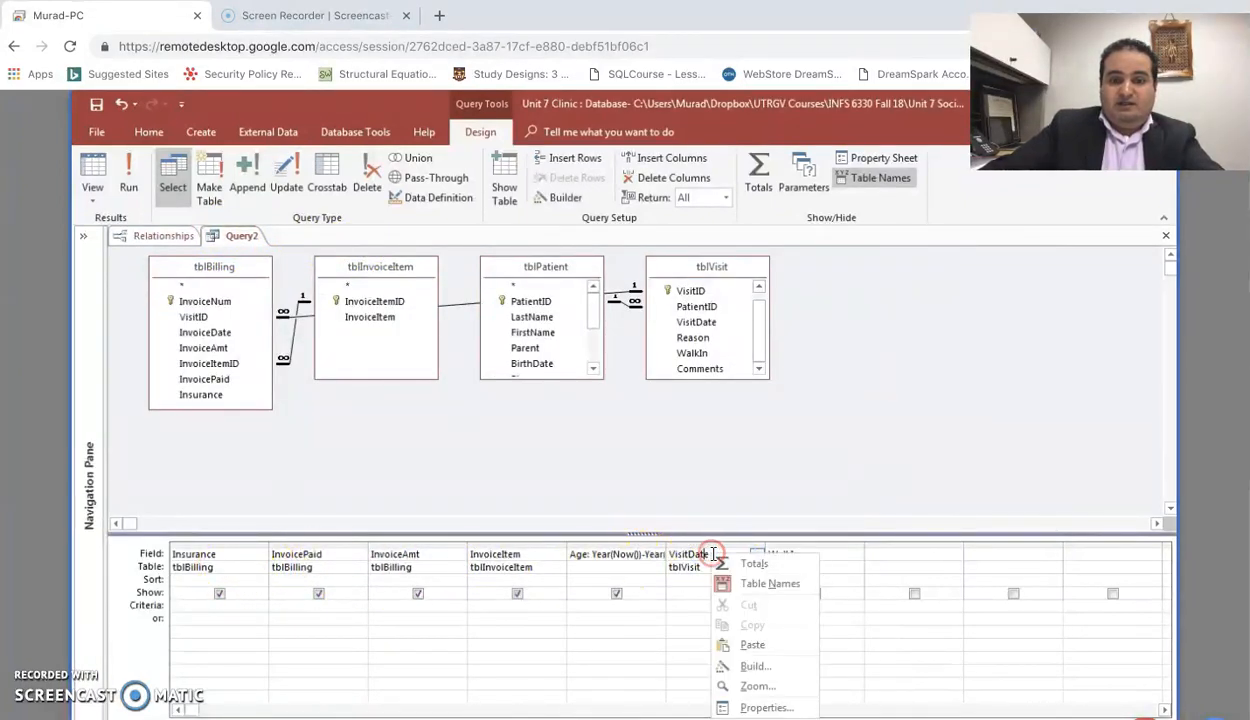
pyautogui.click(757, 686)
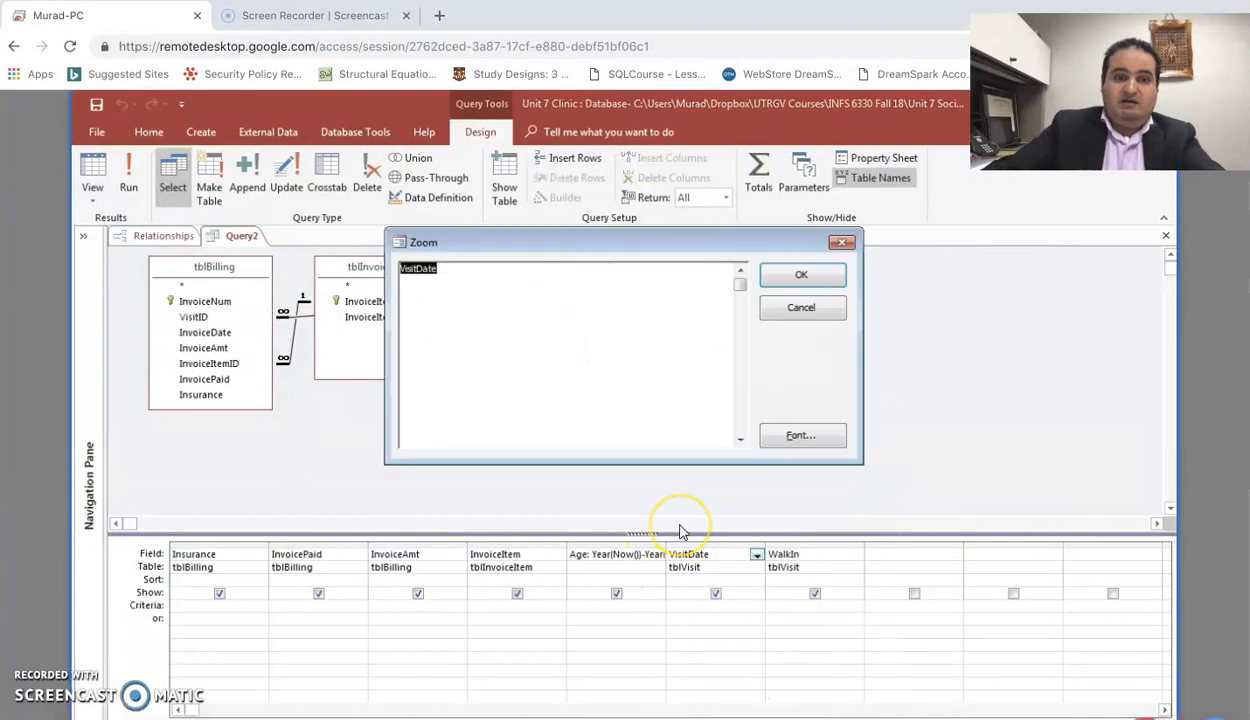
pyautogui.press('Right')
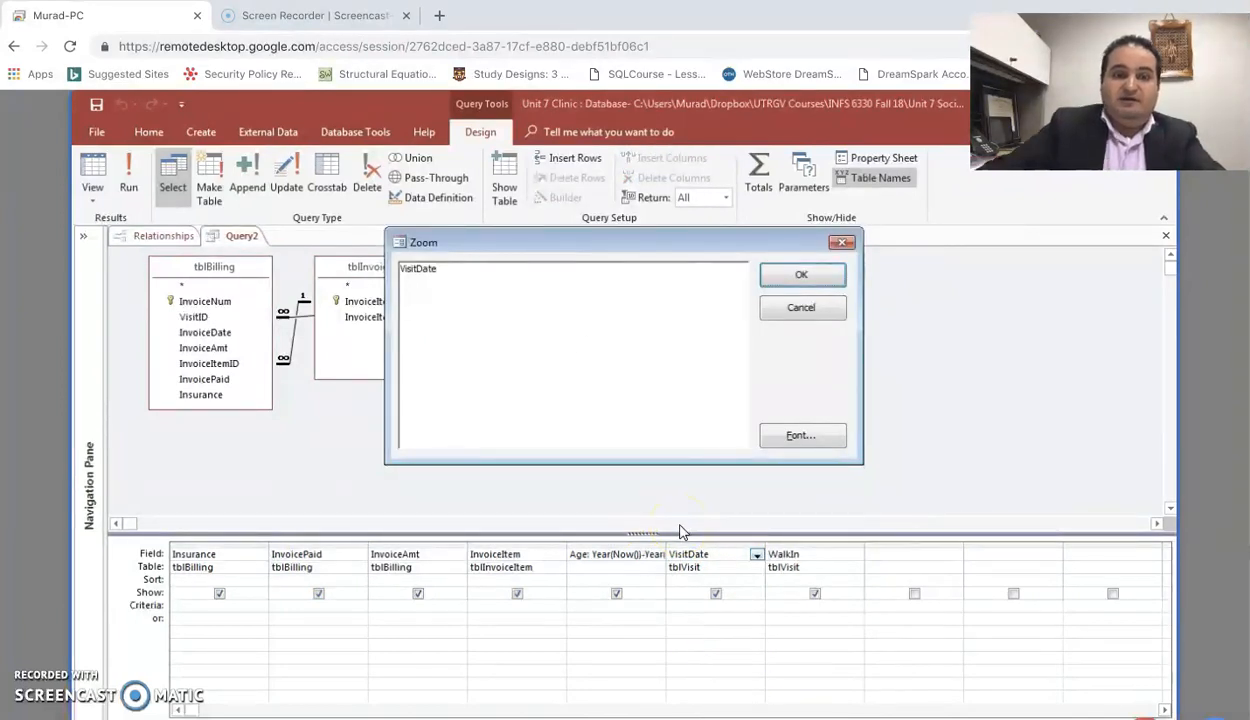
pyautogui.click(435, 272)
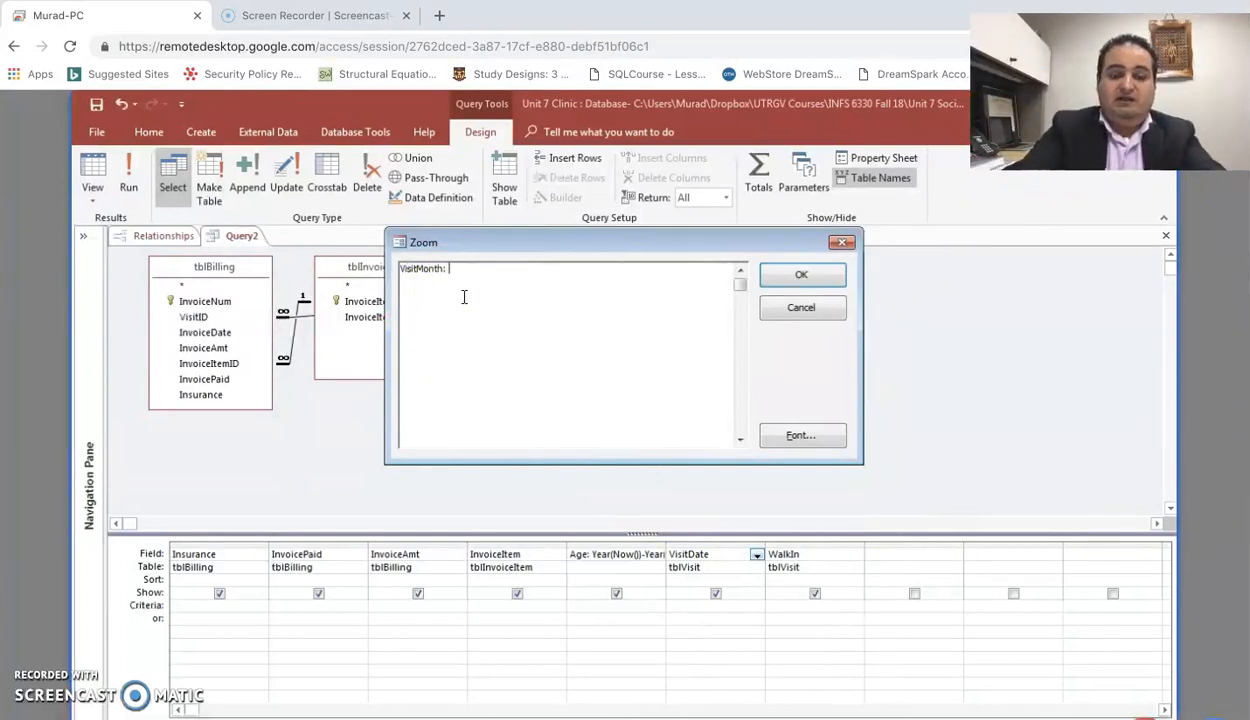
pyautogui.click(790, 277)
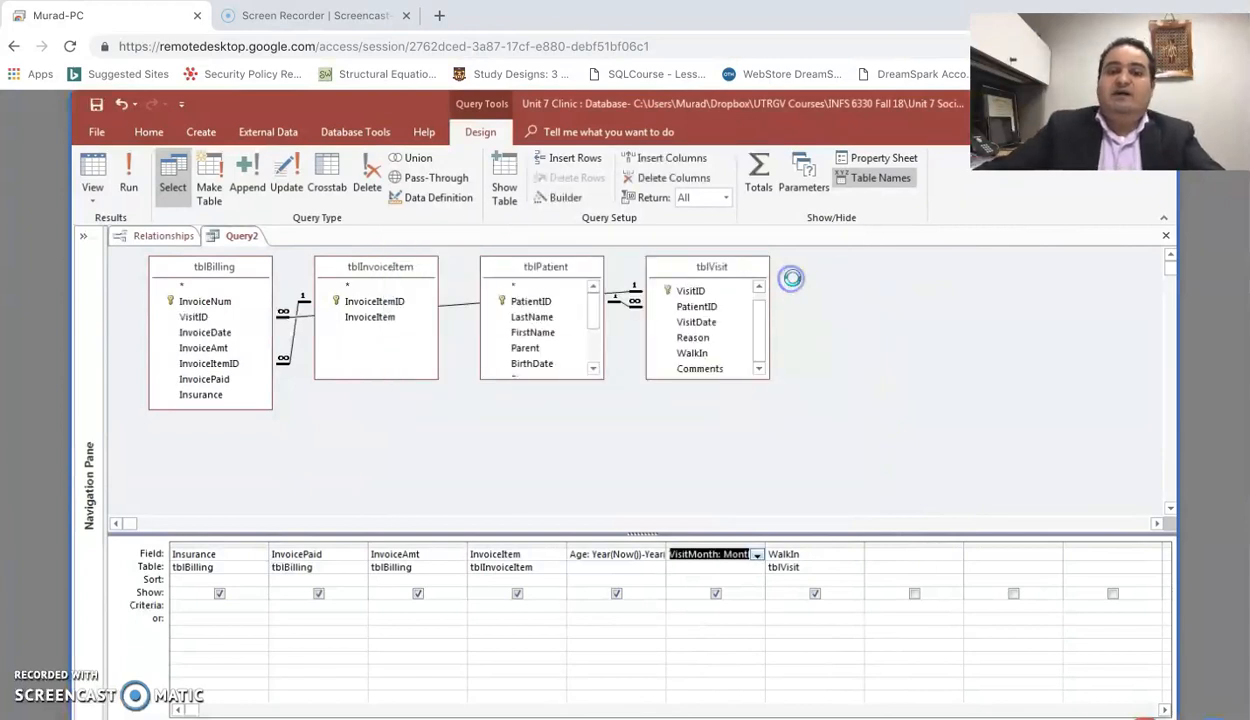
pyautogui.click(150, 188)
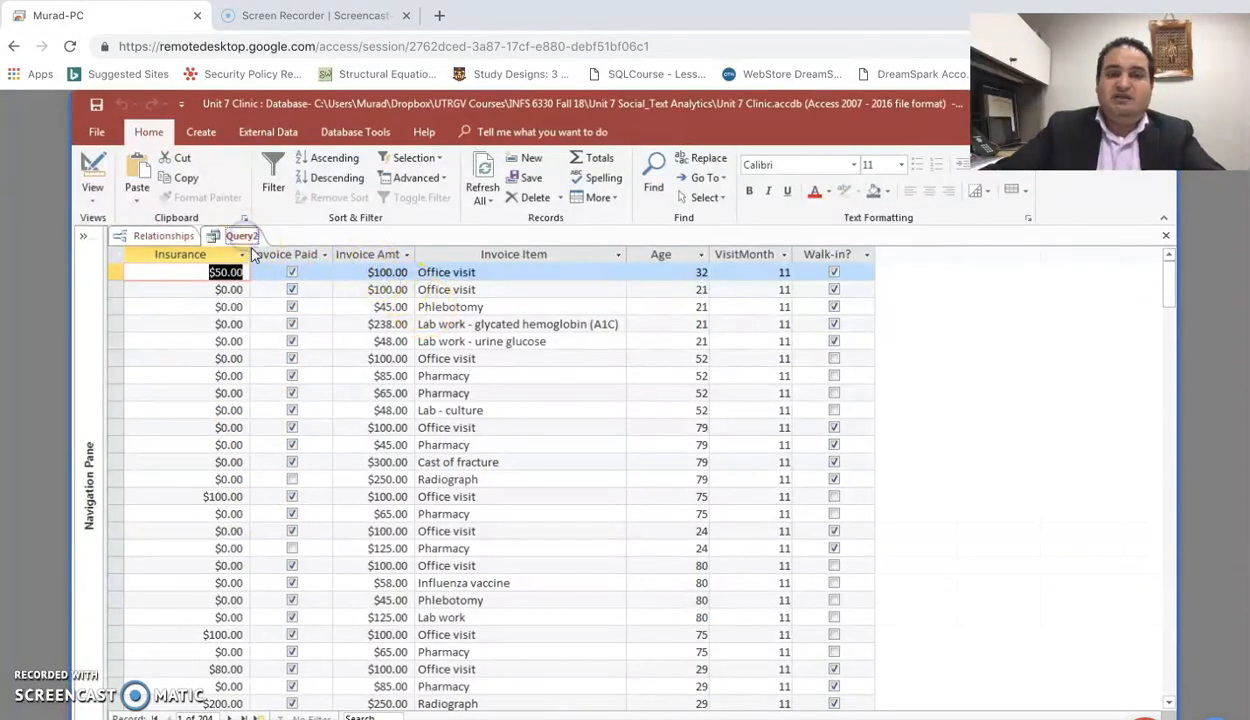
pyautogui.click(436, 291)
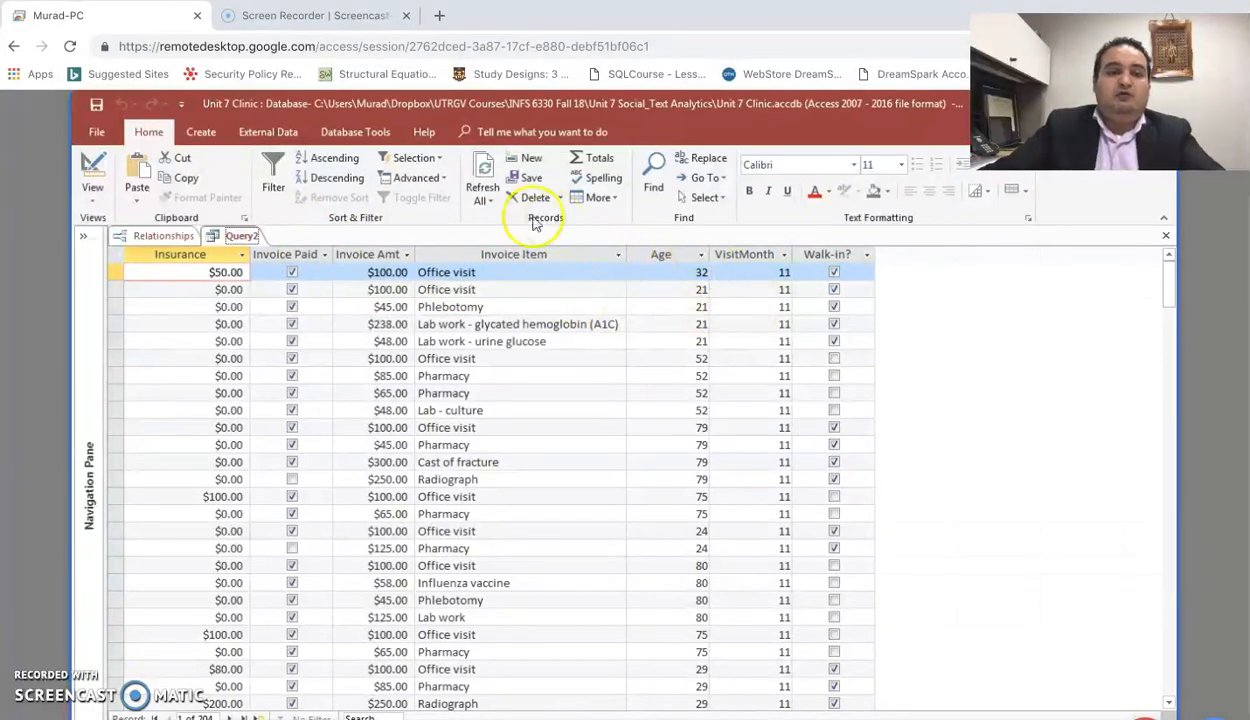
# Export the query with formatting and layout to the Excel workbook Query2.xlsx on the Desktop, without saving the export steps
pyautogui.click(268, 132)
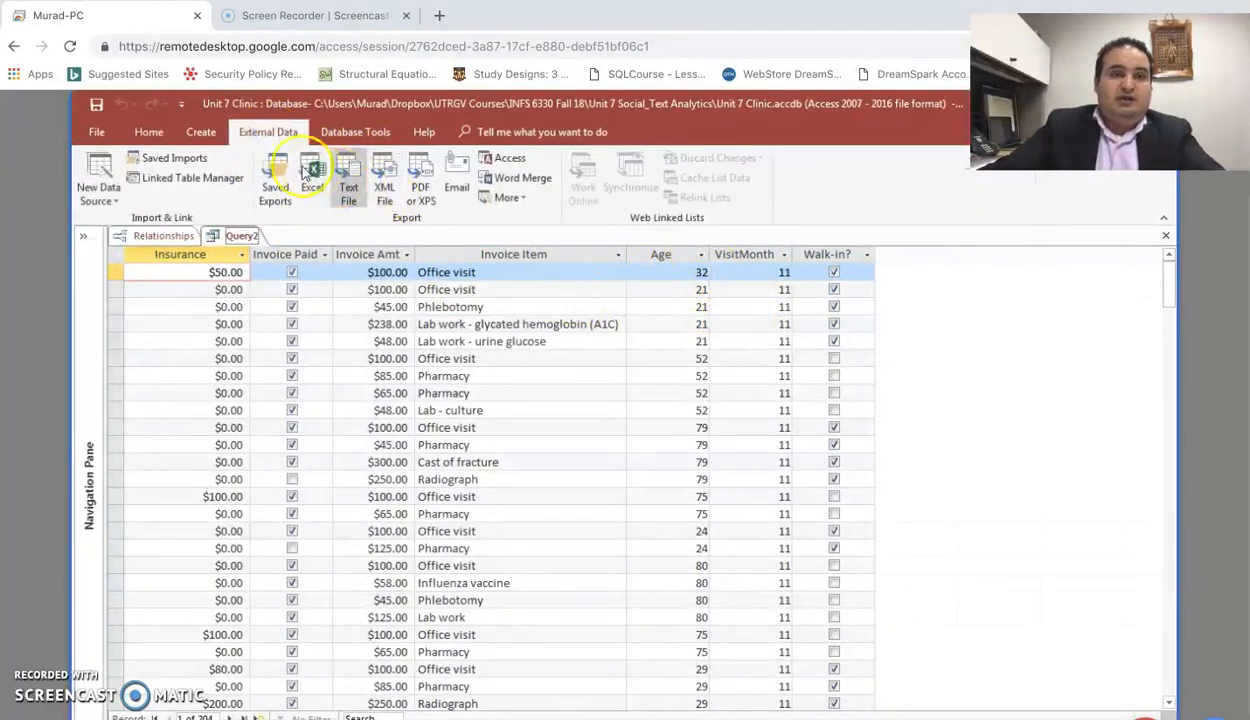
pyautogui.click(314, 170)
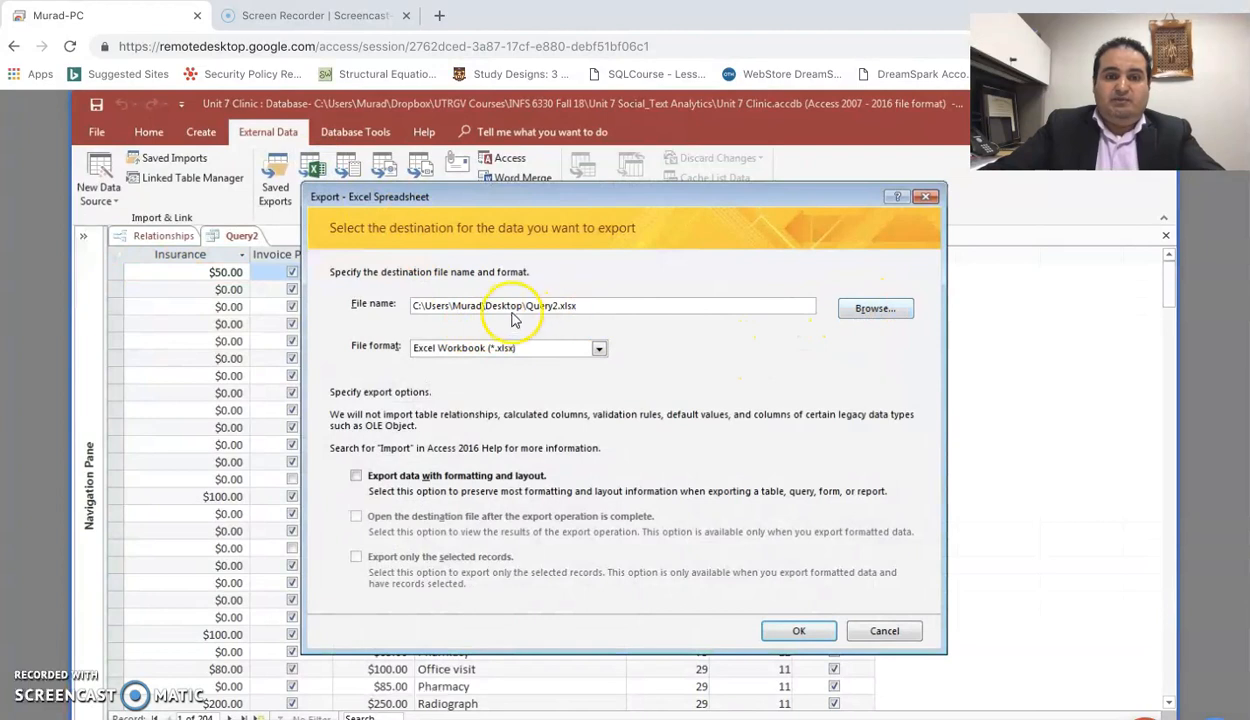
pyautogui.click(358, 480)
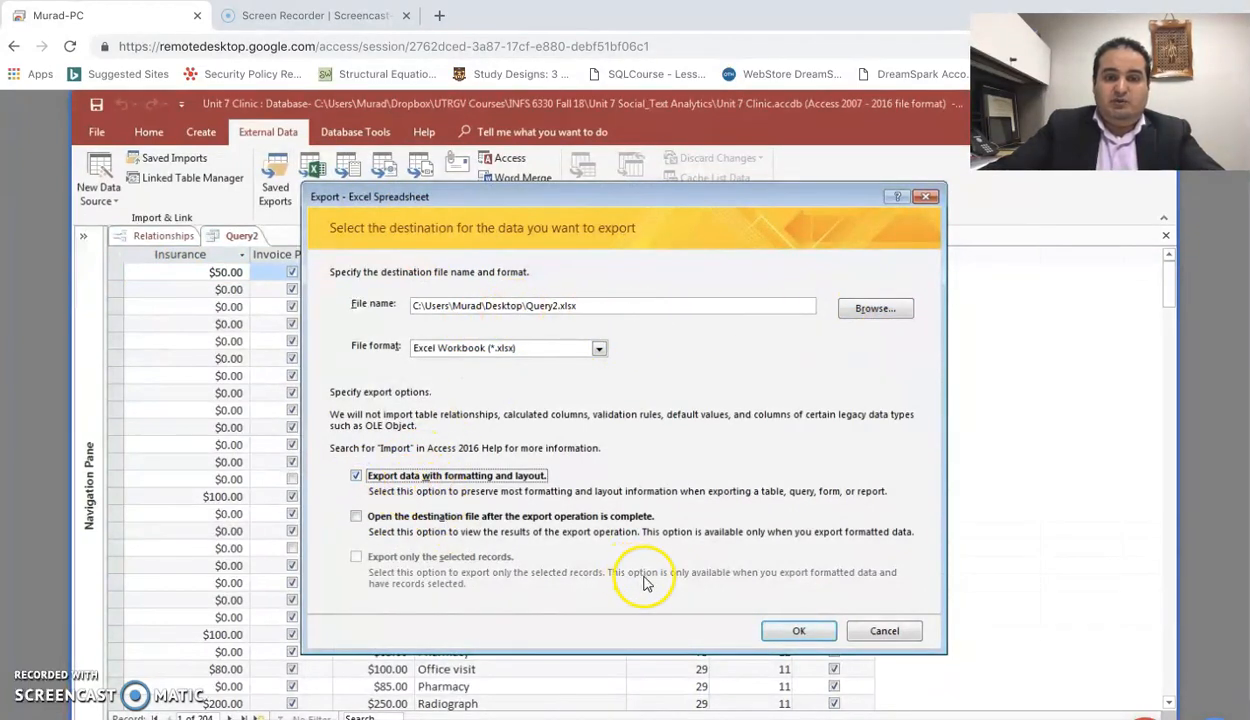
pyautogui.click(798, 631)
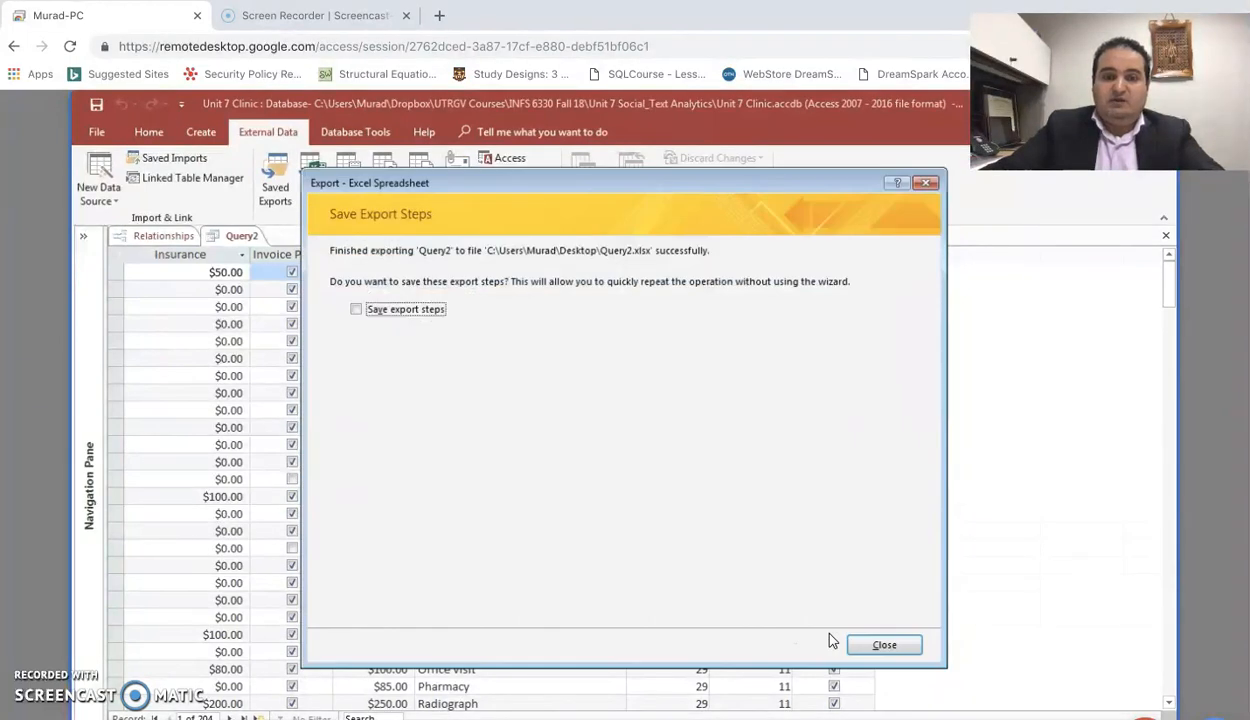
pyautogui.click(885, 644)
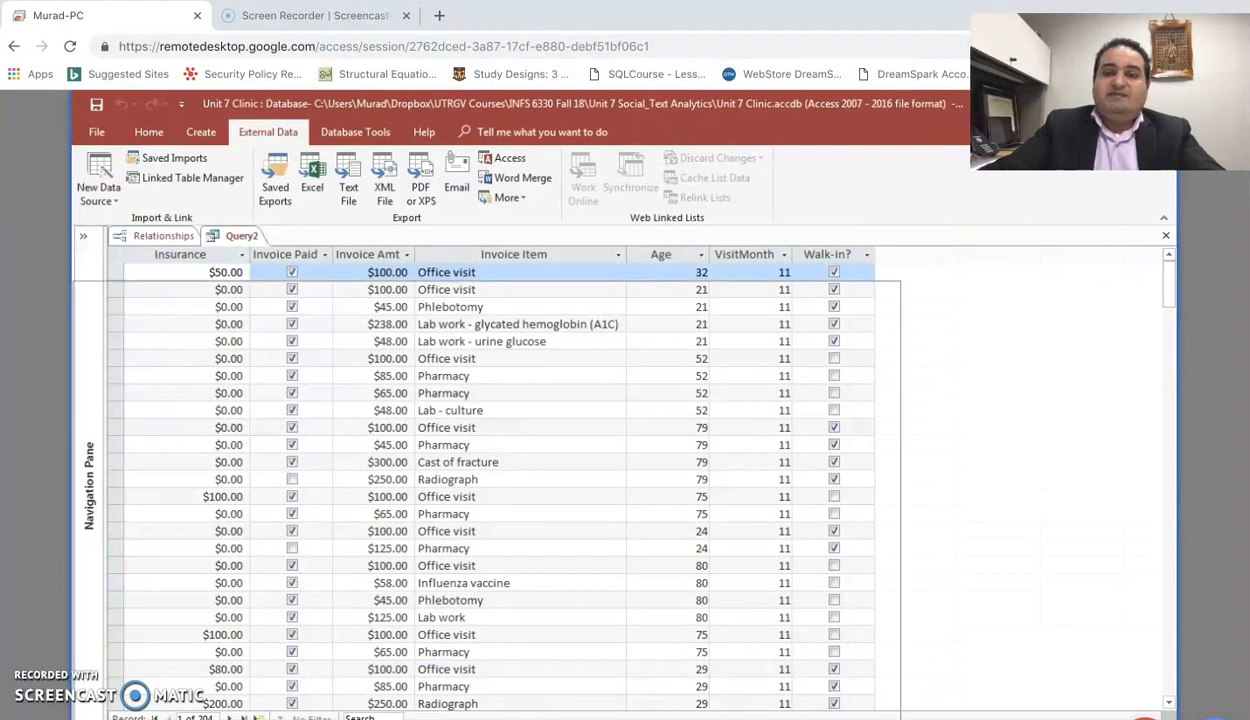
# Open the exported Query2 workbook from the desktop in Excel, maximize it, clear the Office update notice and inspect the Invoice Paid column
pyautogui.click(1077, 104)
pyautogui.click(800, 298)
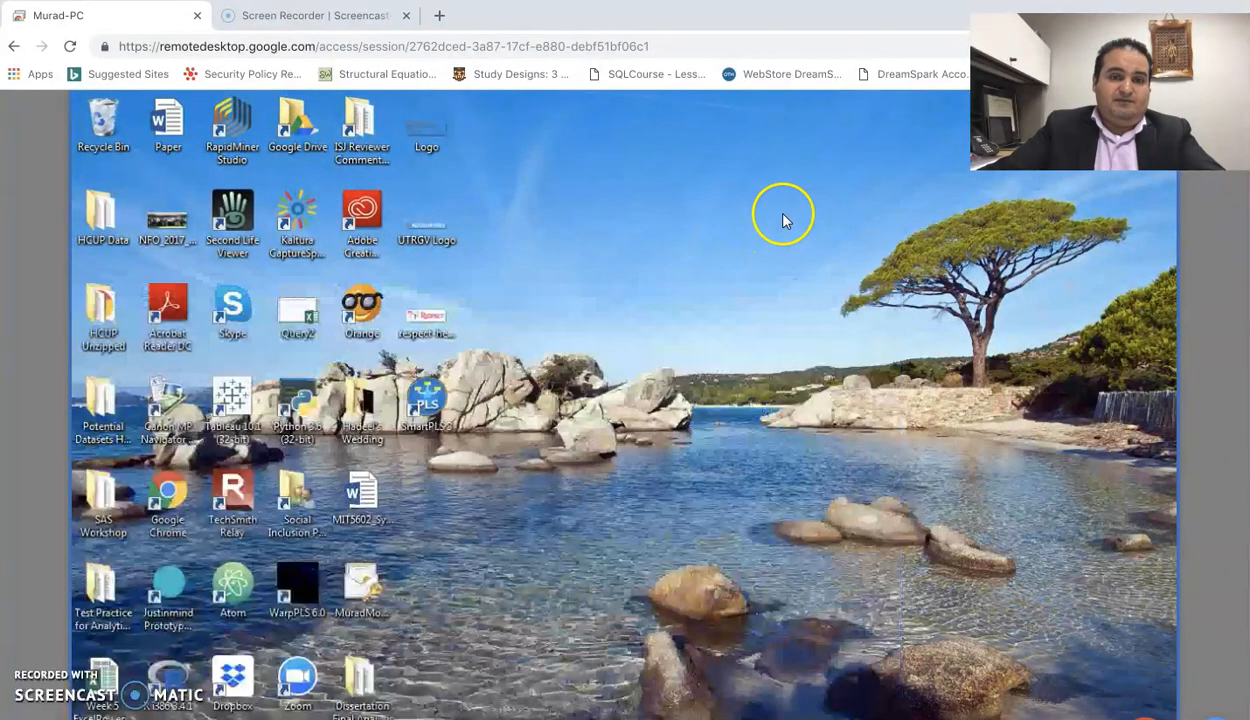
pyautogui.click(783, 215)
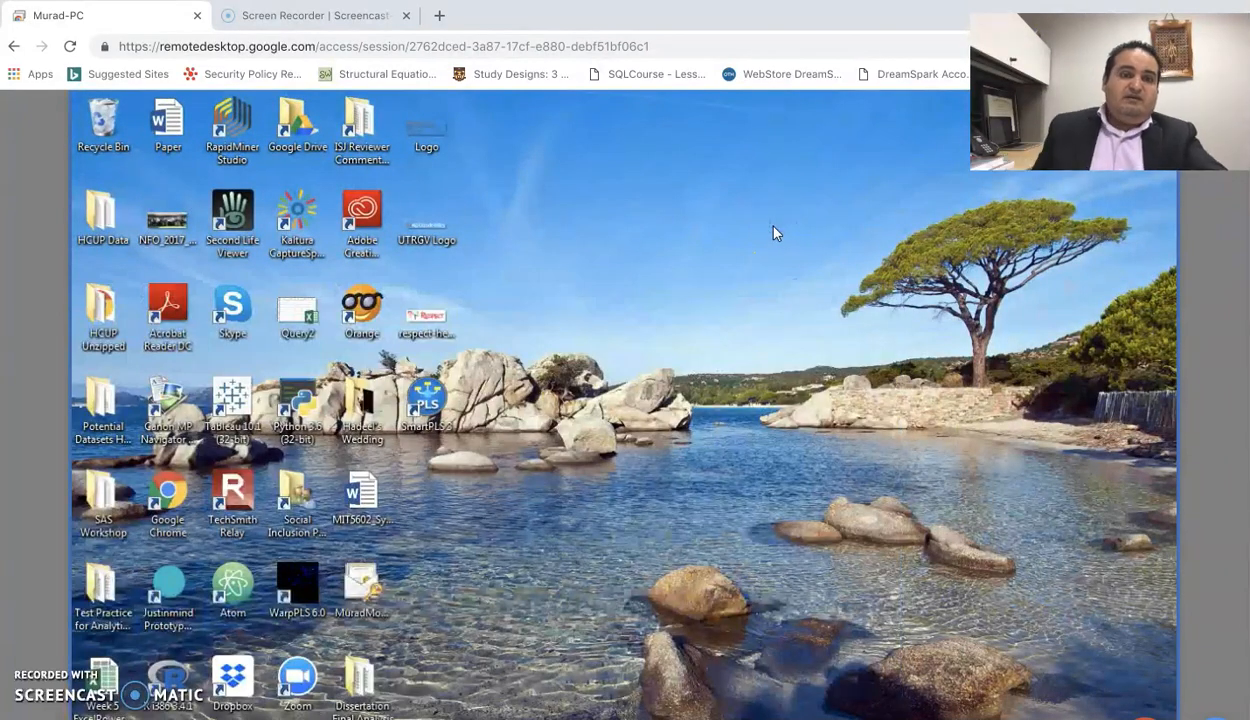
pyautogui.click(297, 310)
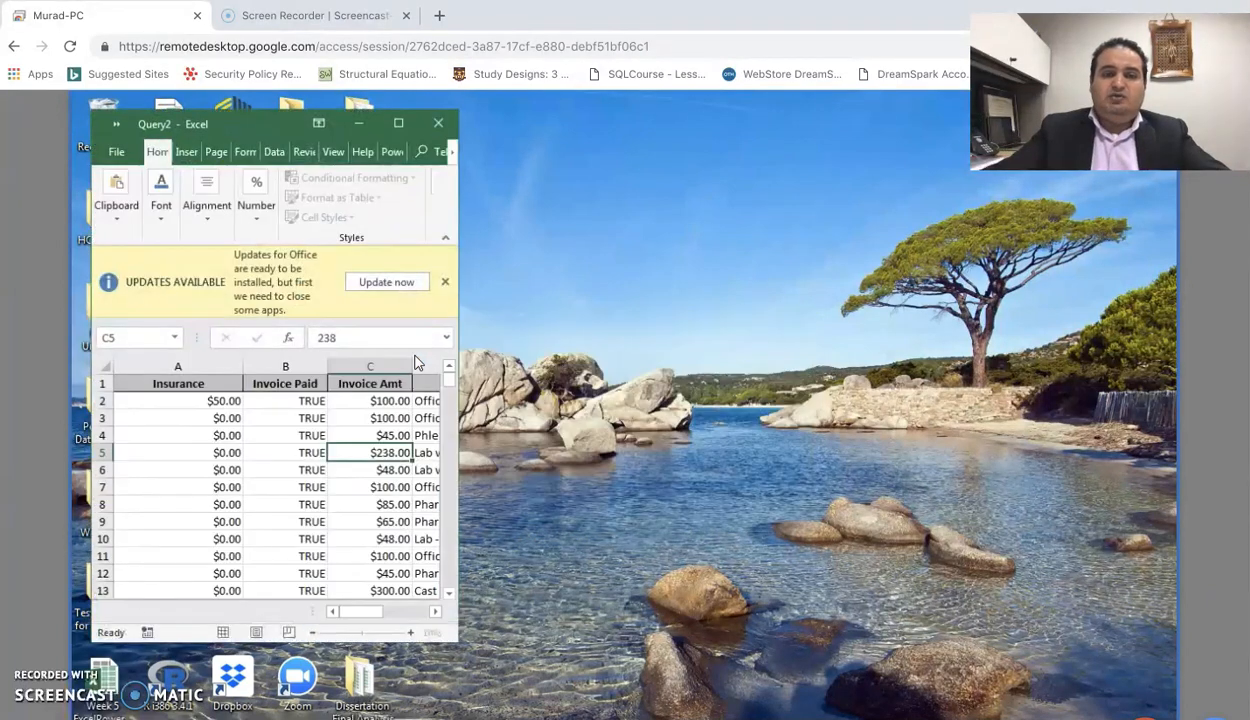
pyautogui.click(399, 123)
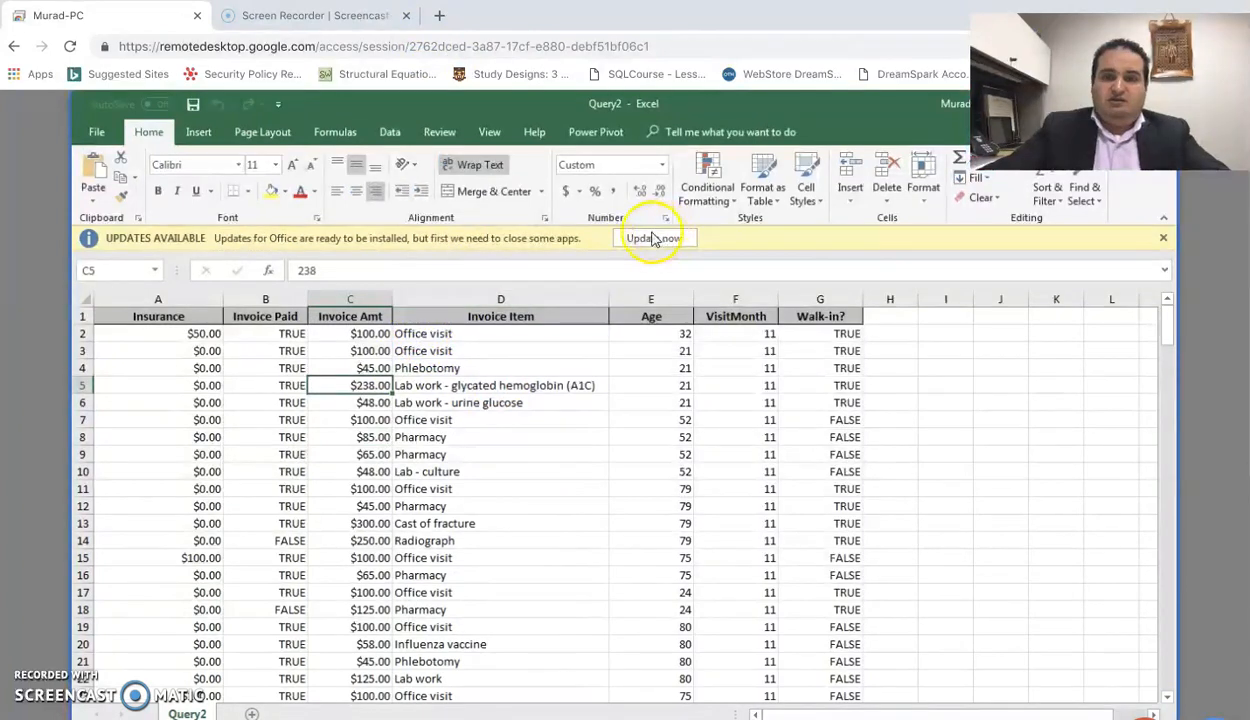
pyautogui.click(652, 238)
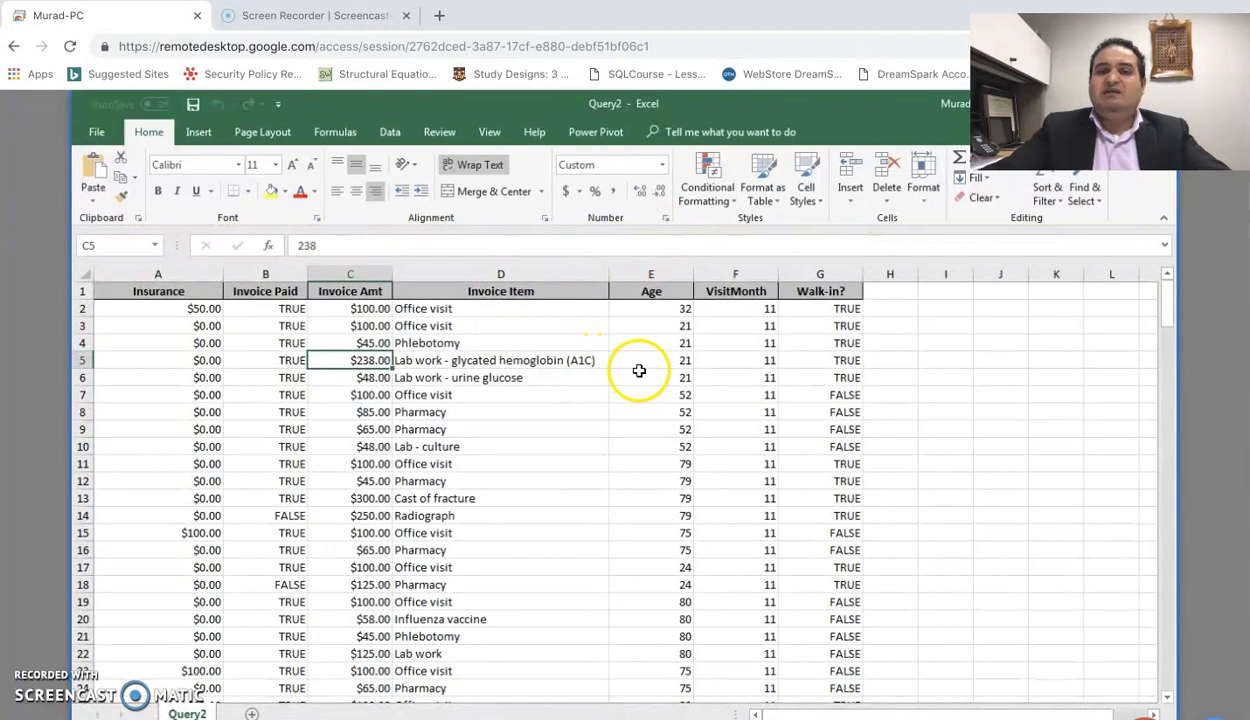
pyautogui.click(290, 310)
pyautogui.click(295, 359)
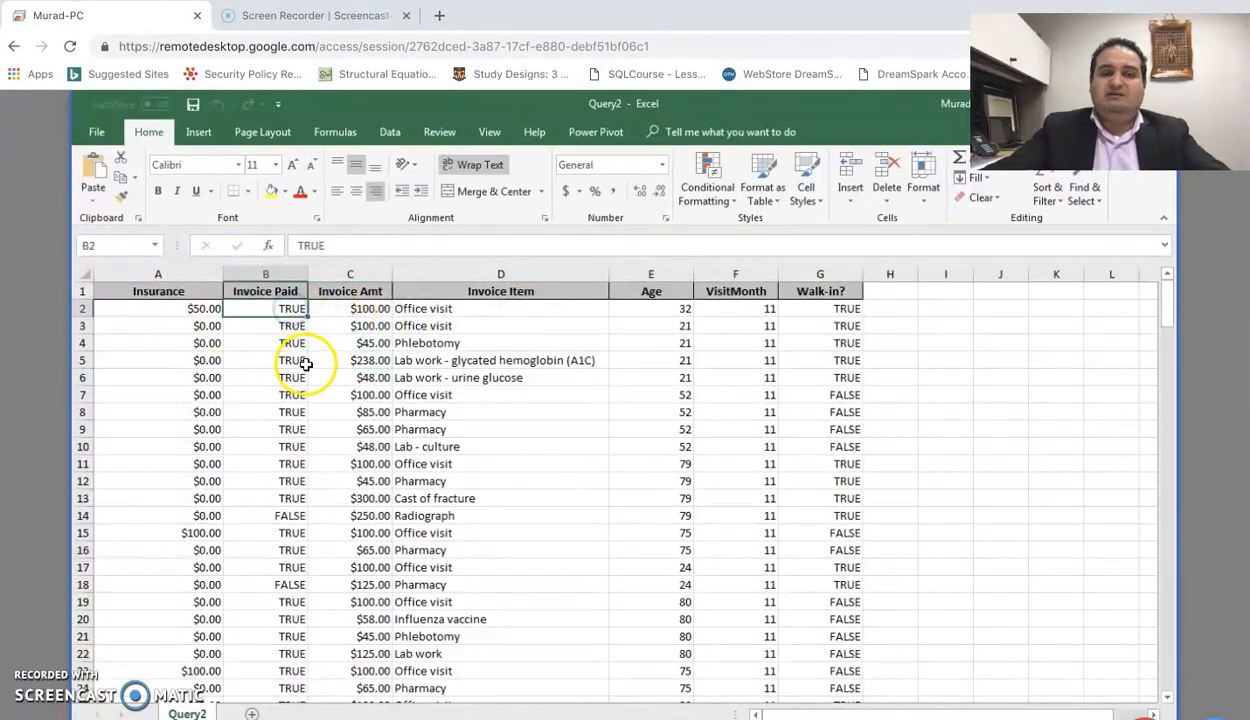
# Compare the Invoice Paid and Invoice Item columns with the exam review's predictor list in Word, and return to the Query2 workbook
pyautogui.click(865, 331)
pyautogui.click(283, 310)
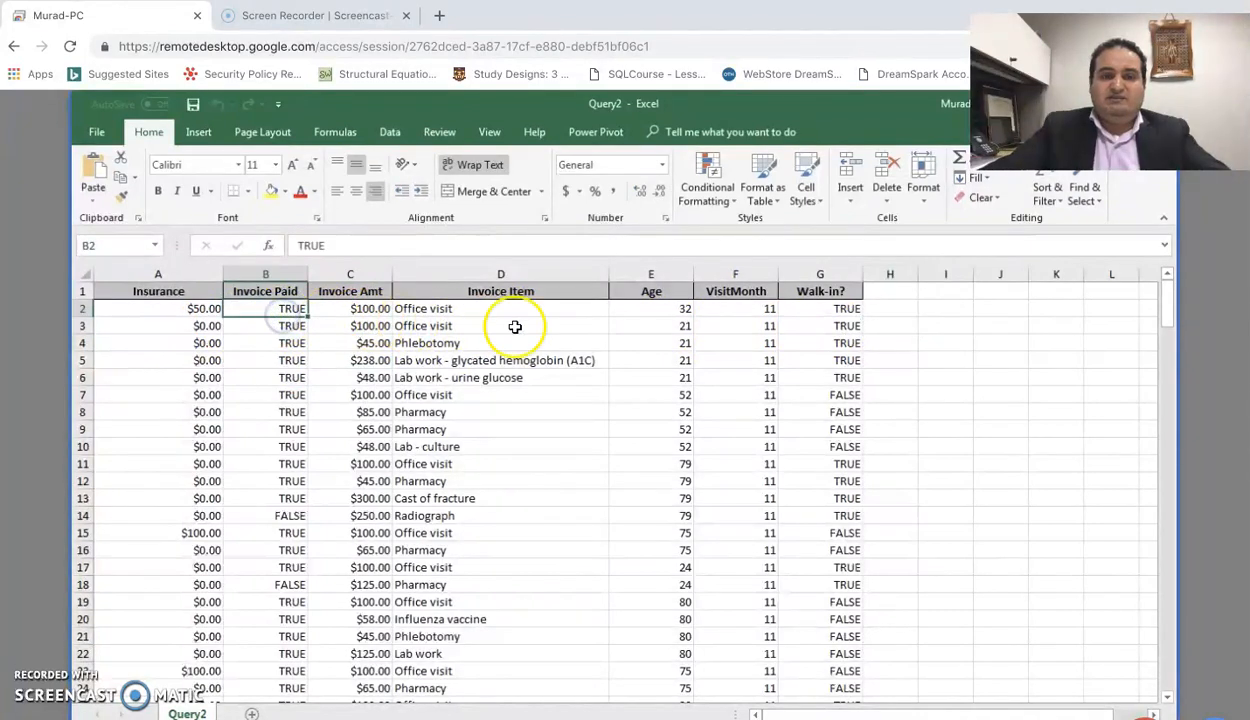
pyautogui.click(455, 313)
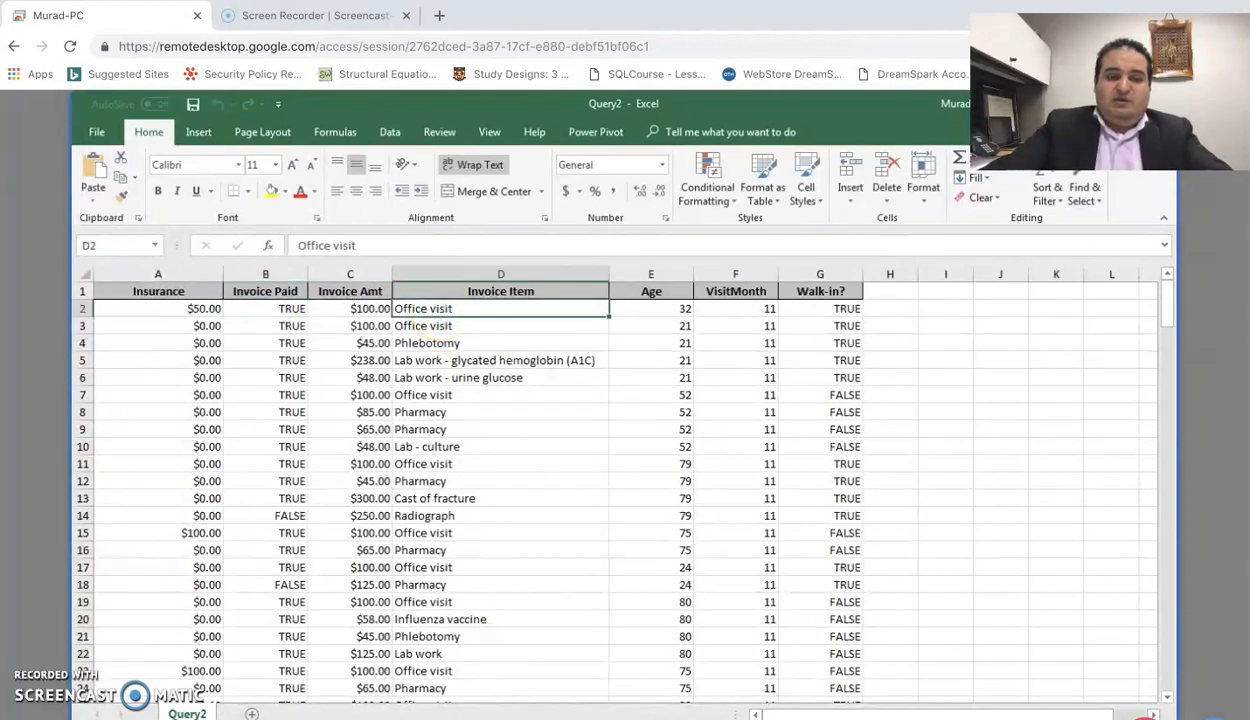
pyautogui.click(600, 718)
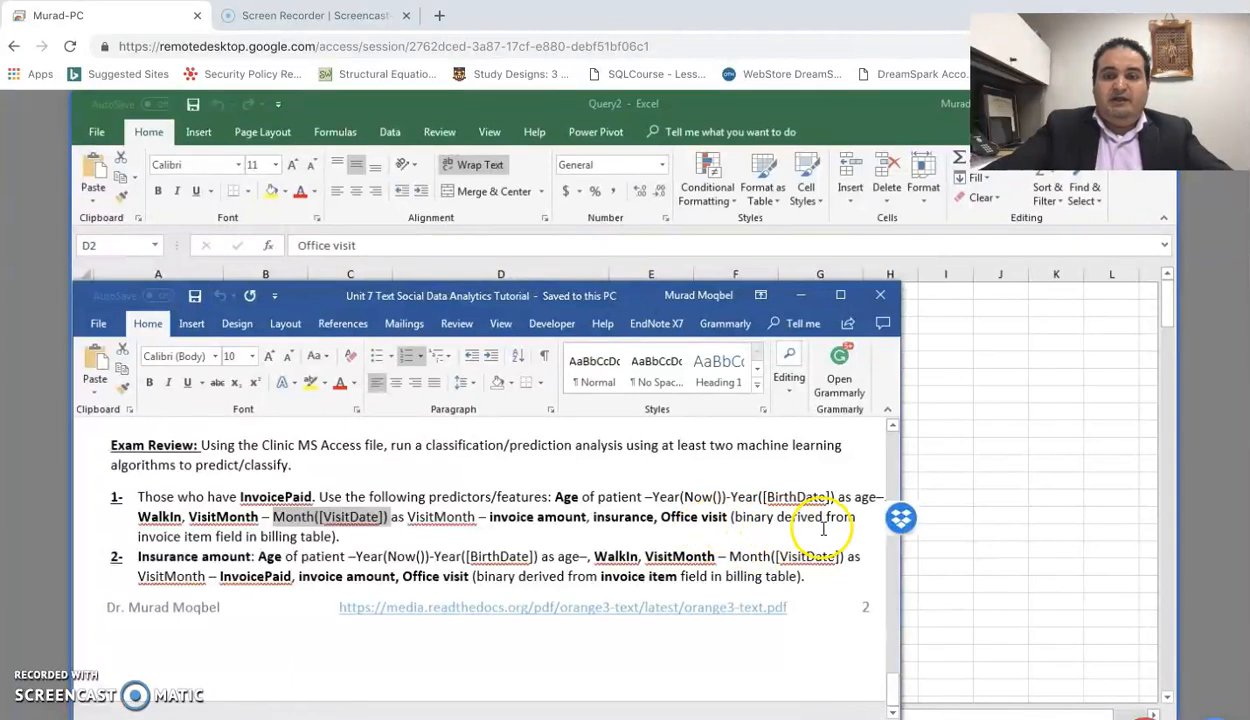
pyautogui.click(798, 300)
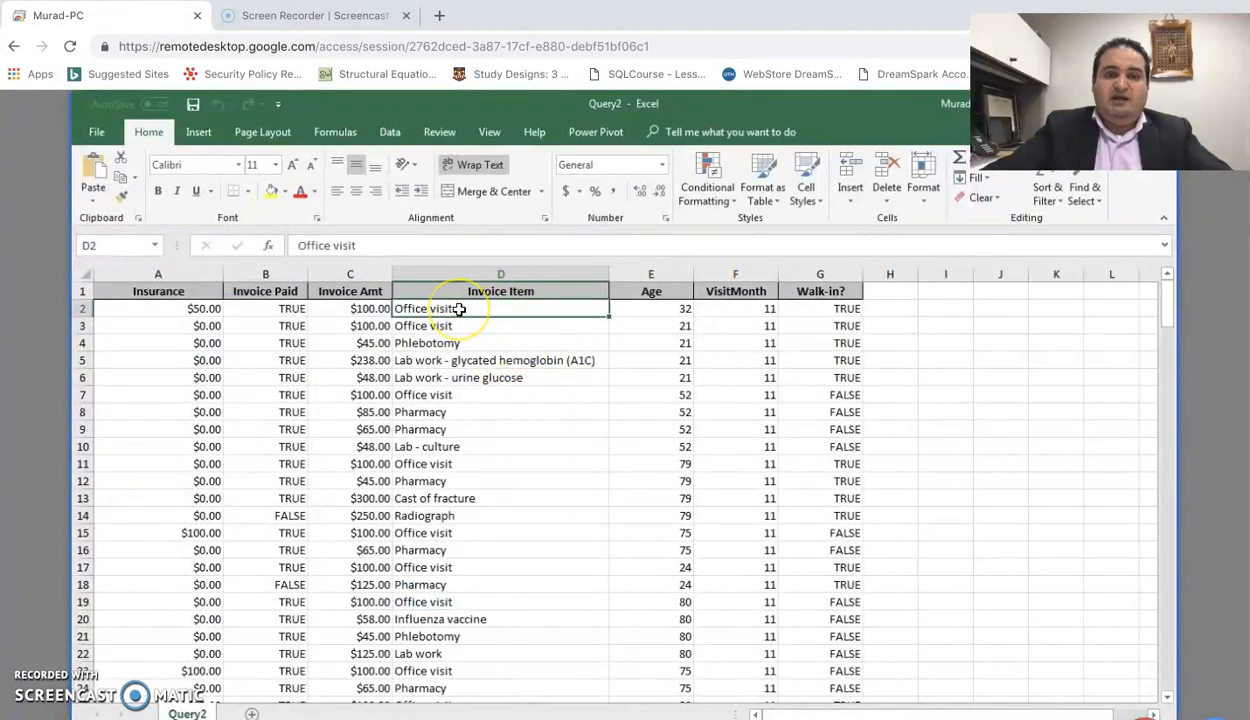
# Replace the Invoice Item header in D1 with the text Office visit, copied from cell D2
pyautogui.moveTo(358, 245); pyautogui.dragTo(285, 250)
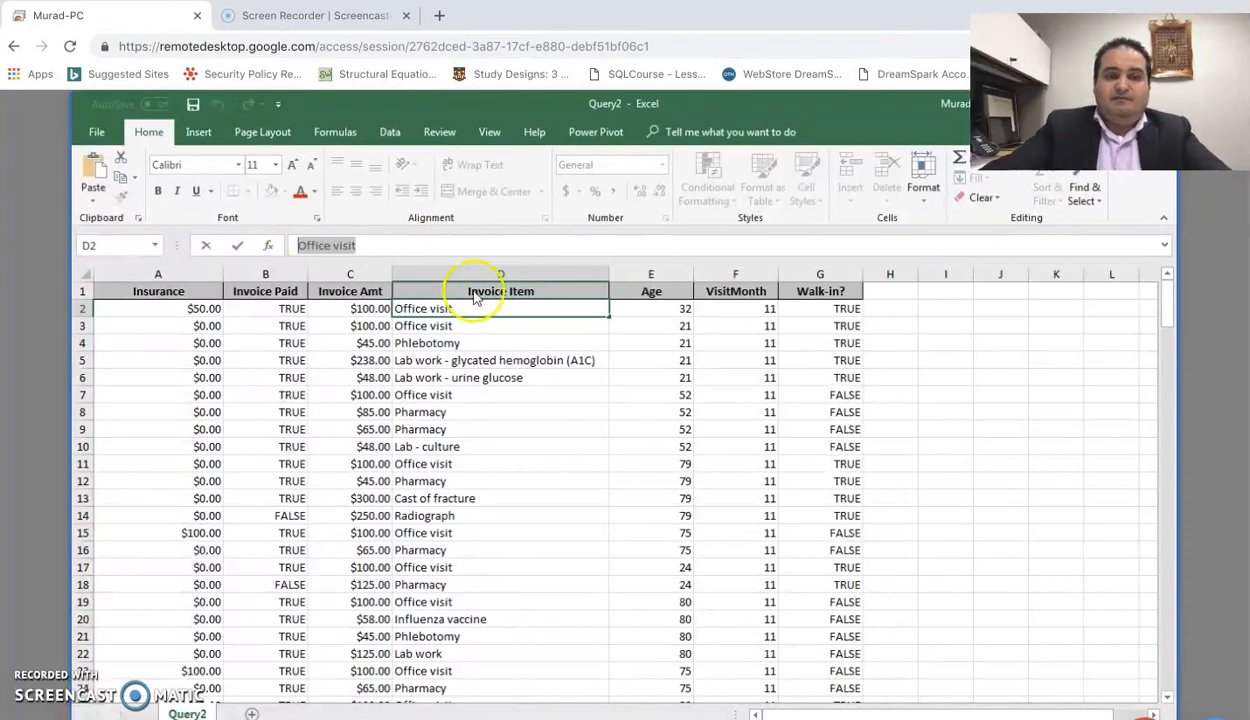
pyautogui.click(520, 291)
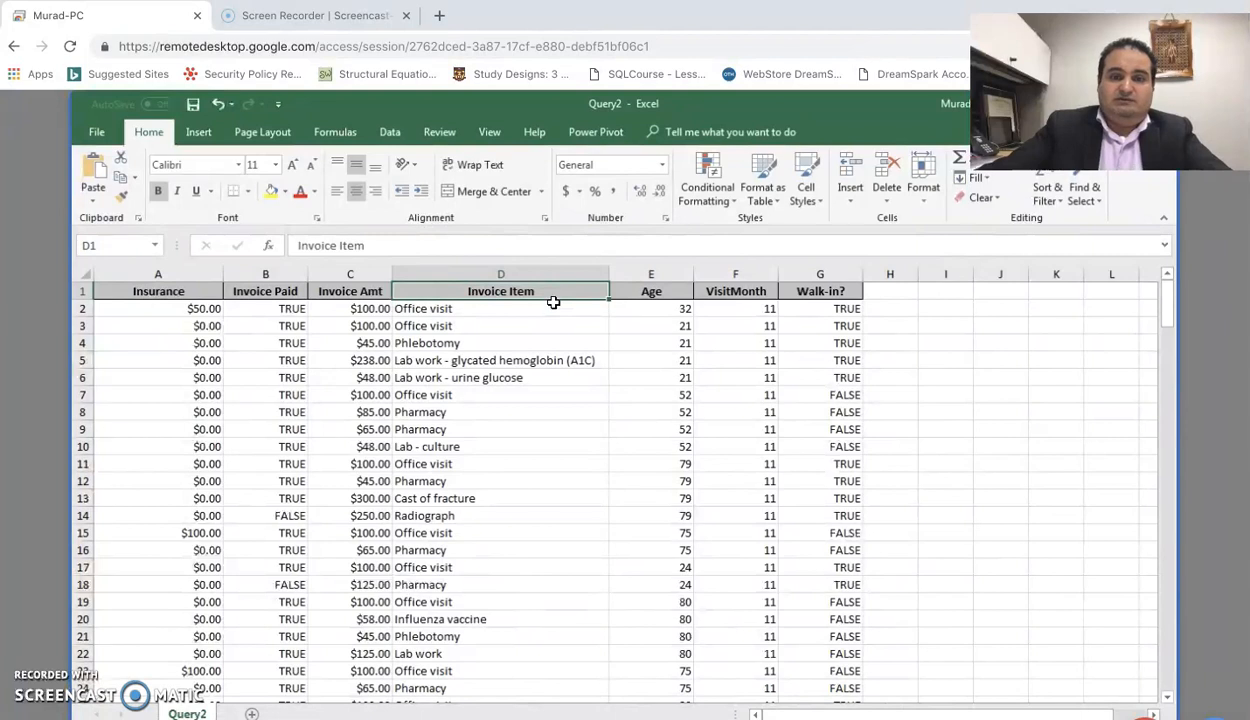
pyautogui.click(533, 307)
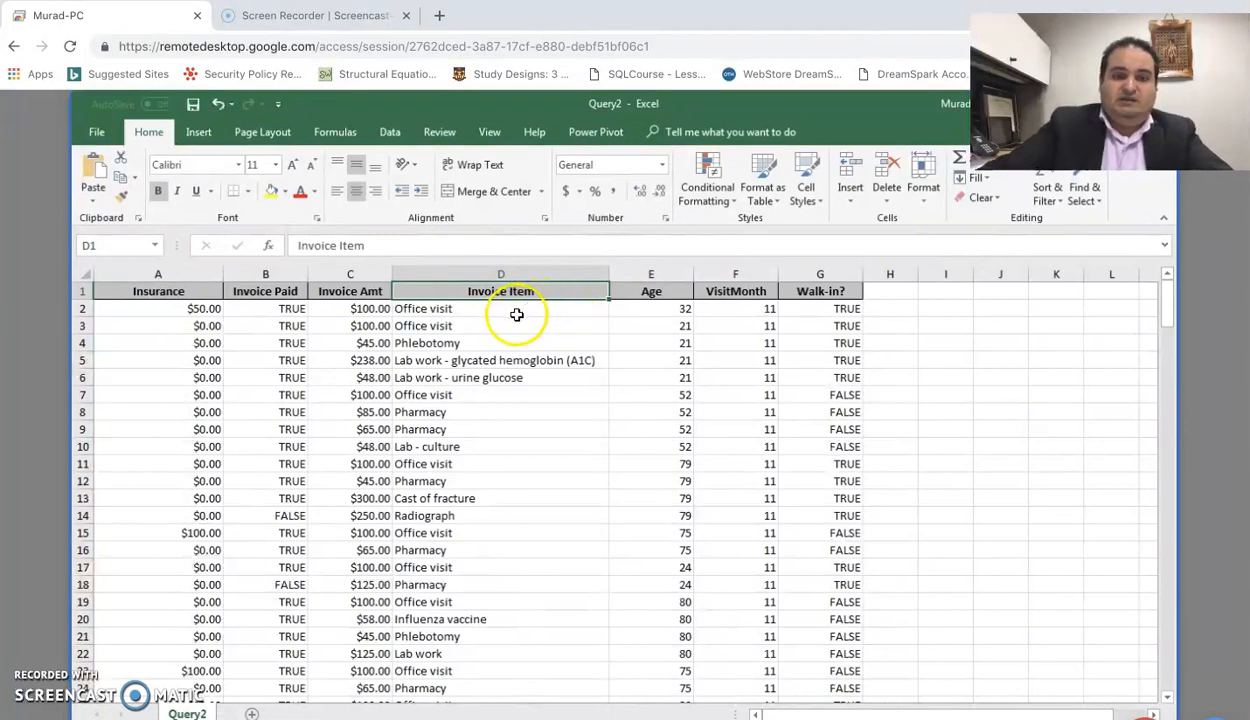
pyautogui.click(500, 309)
pyautogui.doubleClick(490, 308)
pyautogui.moveTo(490, 308); pyautogui.dragTo(366, 312)
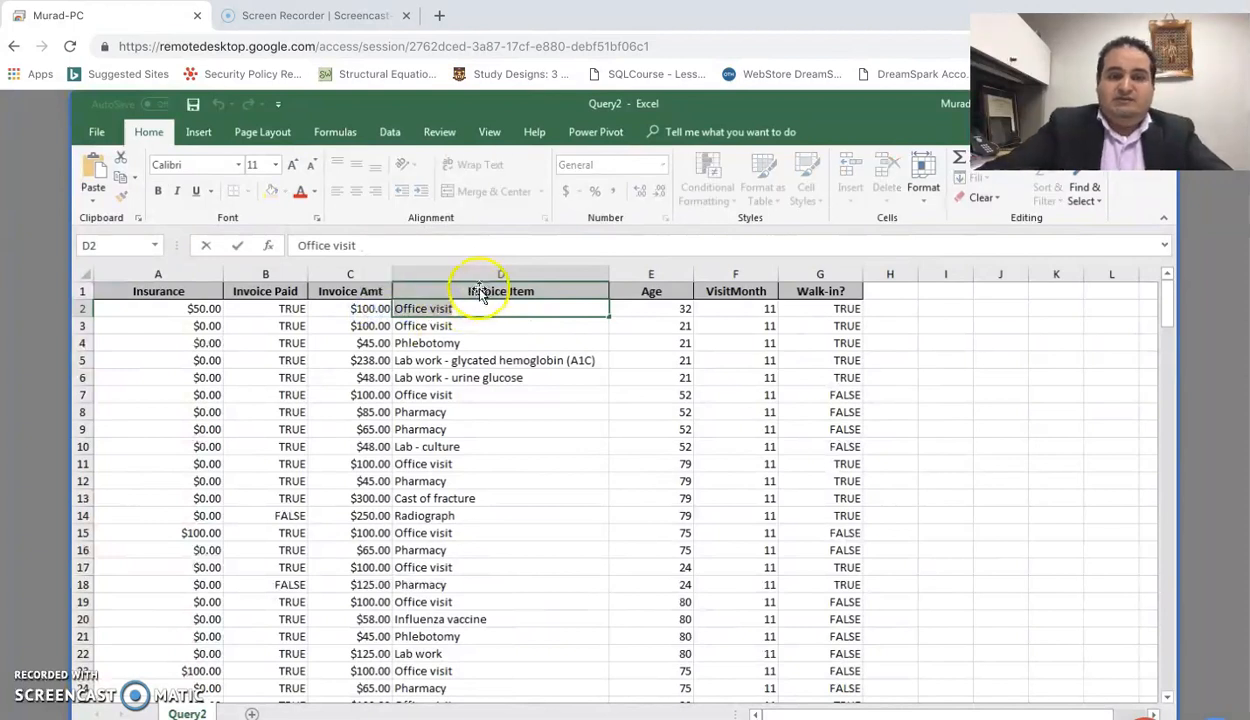
pyautogui.click(480, 292)
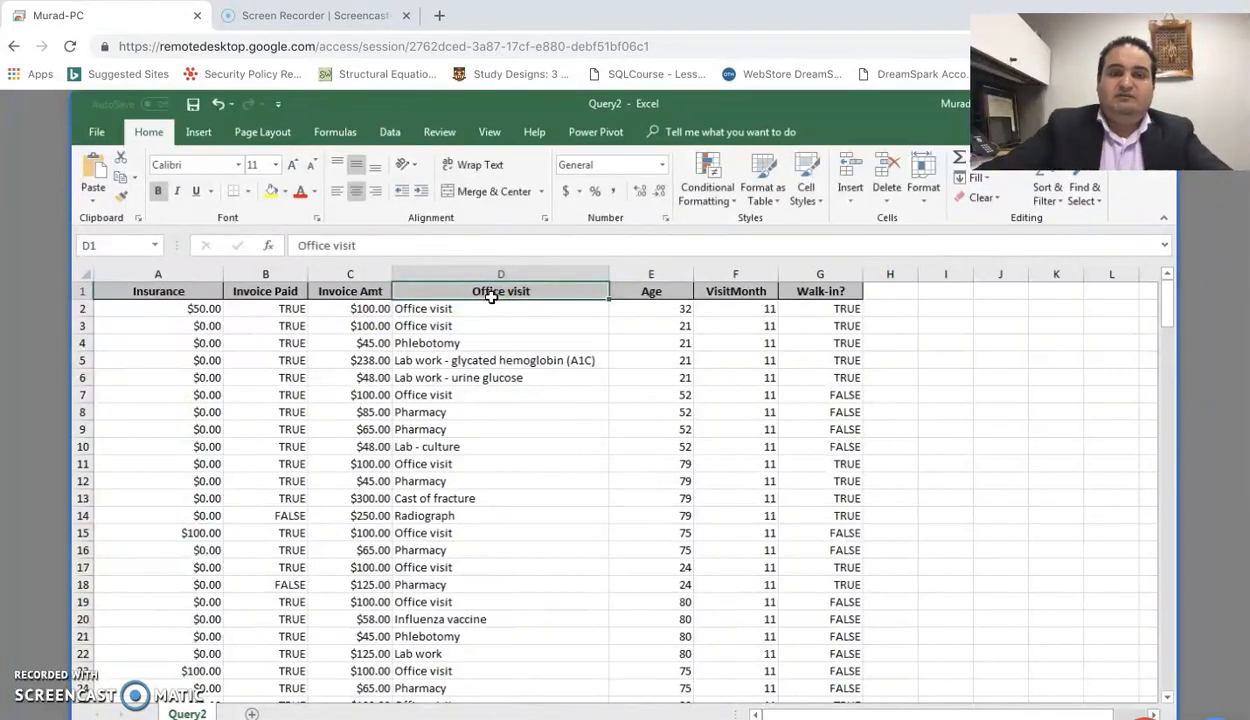
# Insert a blank column before Age and enter =IF(D2="Office visit",1,0) in E2
pyautogui.rightClick(653, 273)
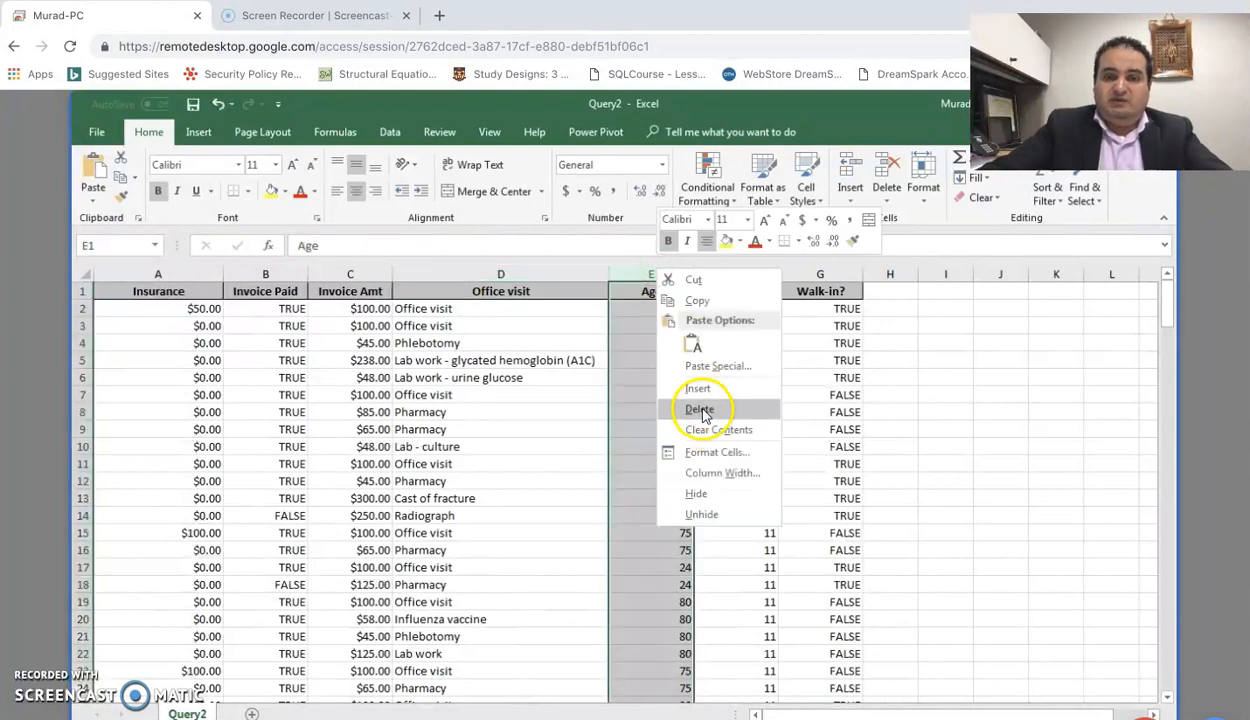
pyautogui.click(698, 389)
pyautogui.click(650, 308)
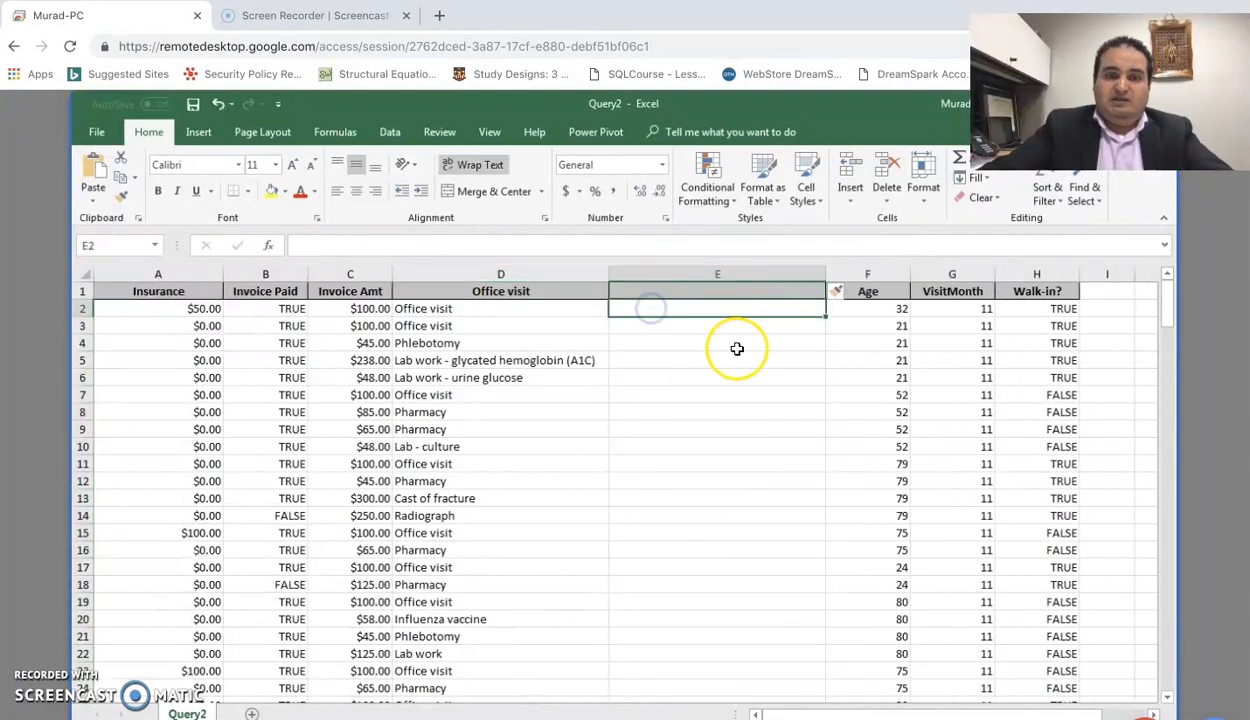
pyautogui.write('=')
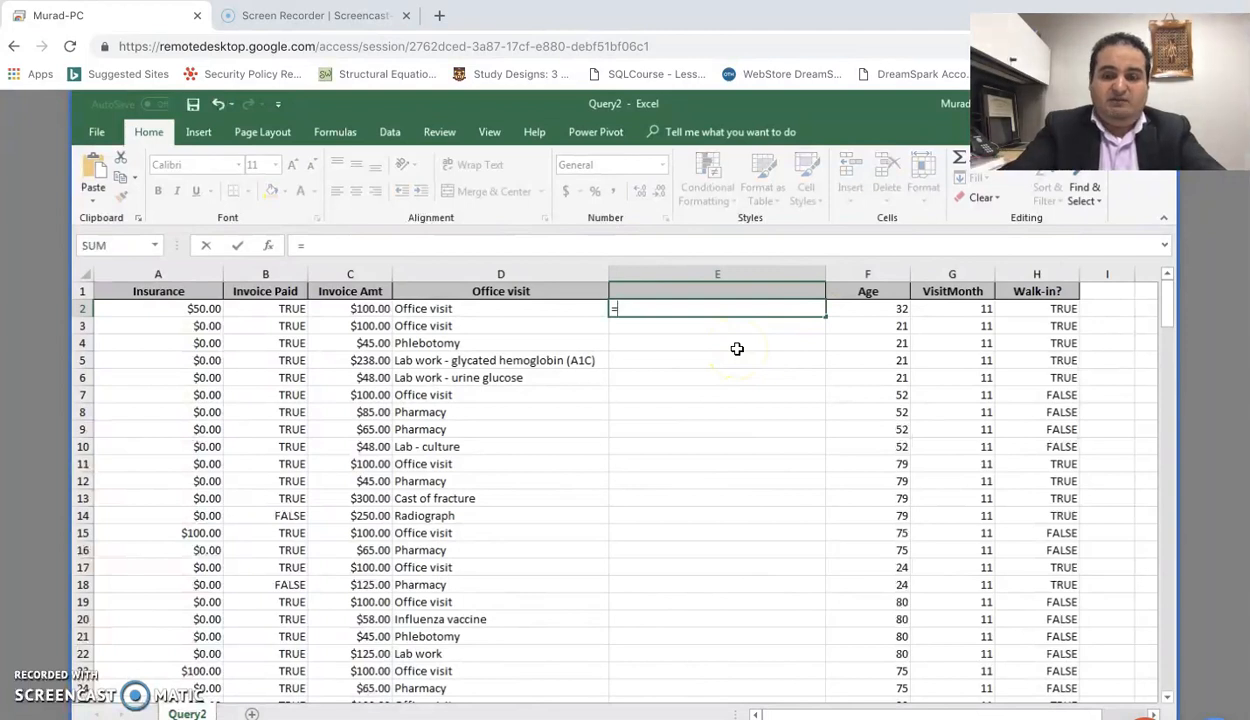
pyautogui.write('if(')
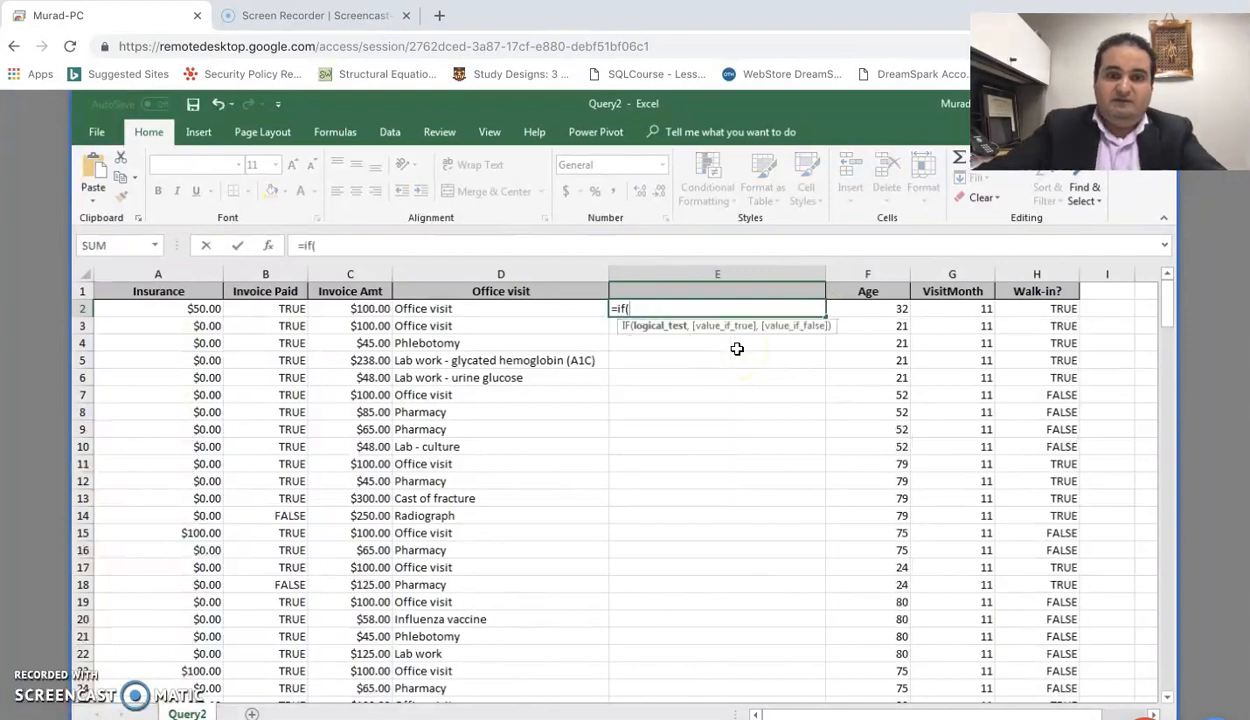
pyautogui.click(582, 310)
pyautogui.write('=')
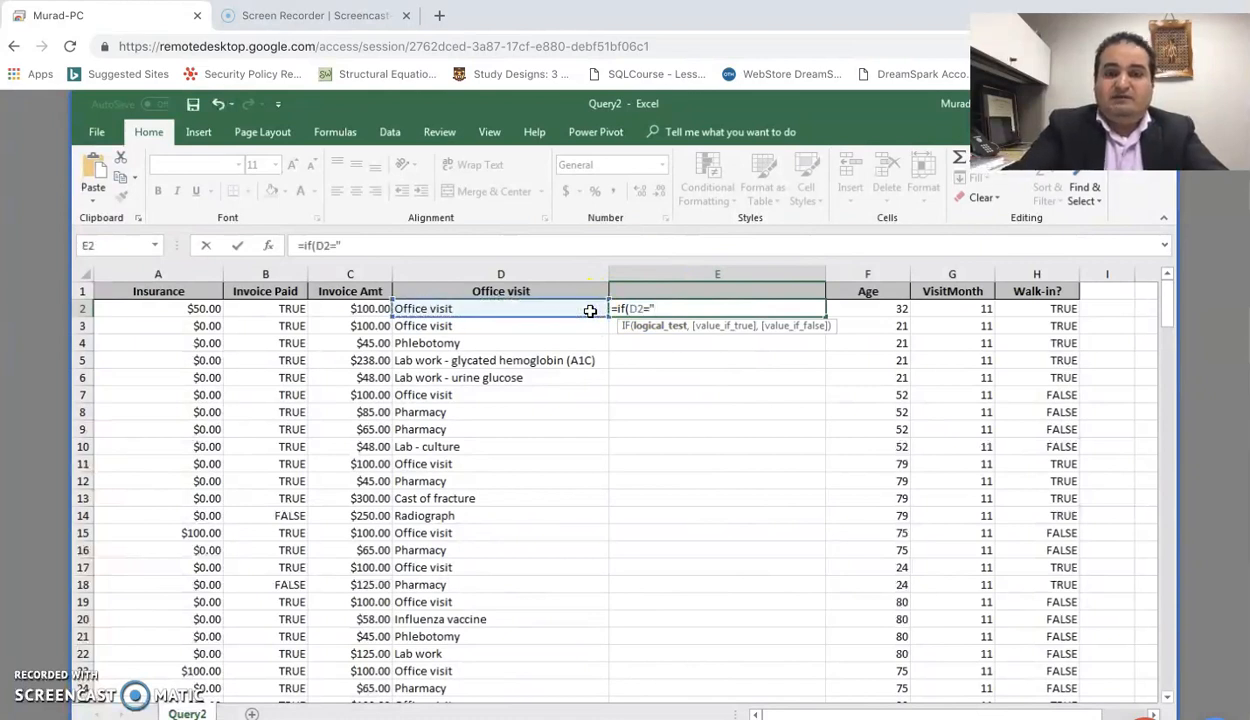
pyautogui.write('"Office visit')
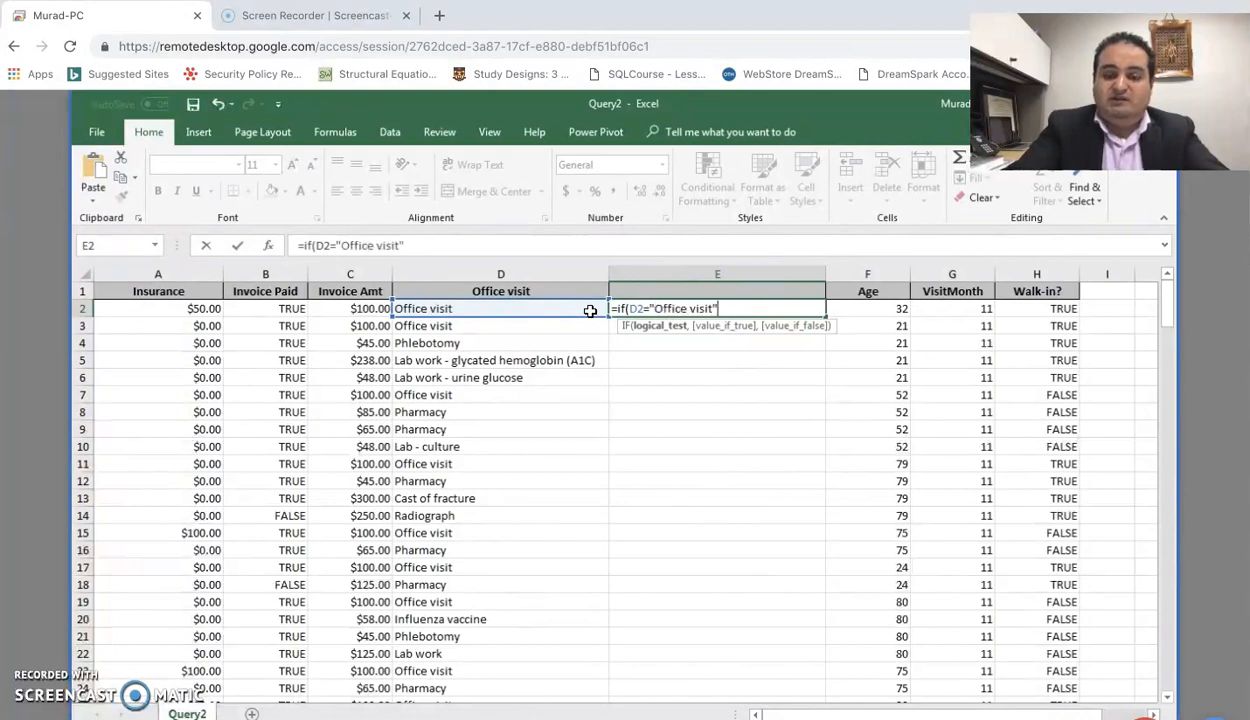
pyautogui.write('",')
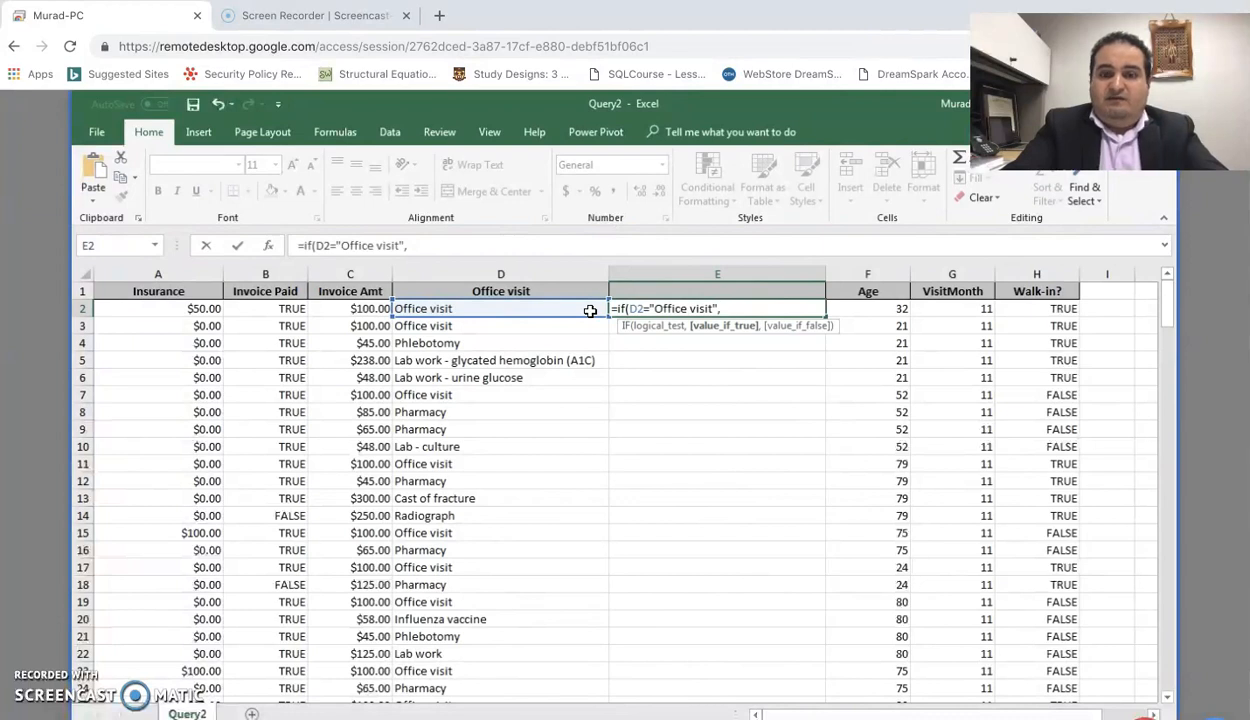
pyautogui.write('1,')
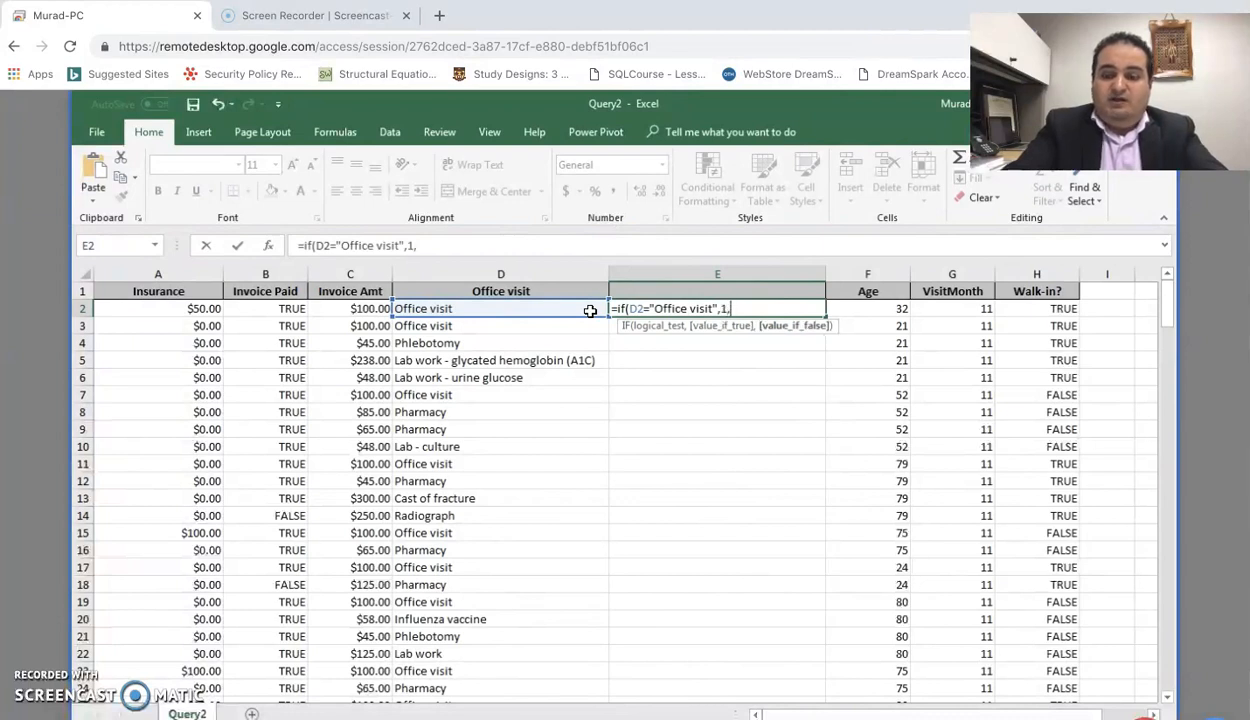
pyautogui.write('0)')
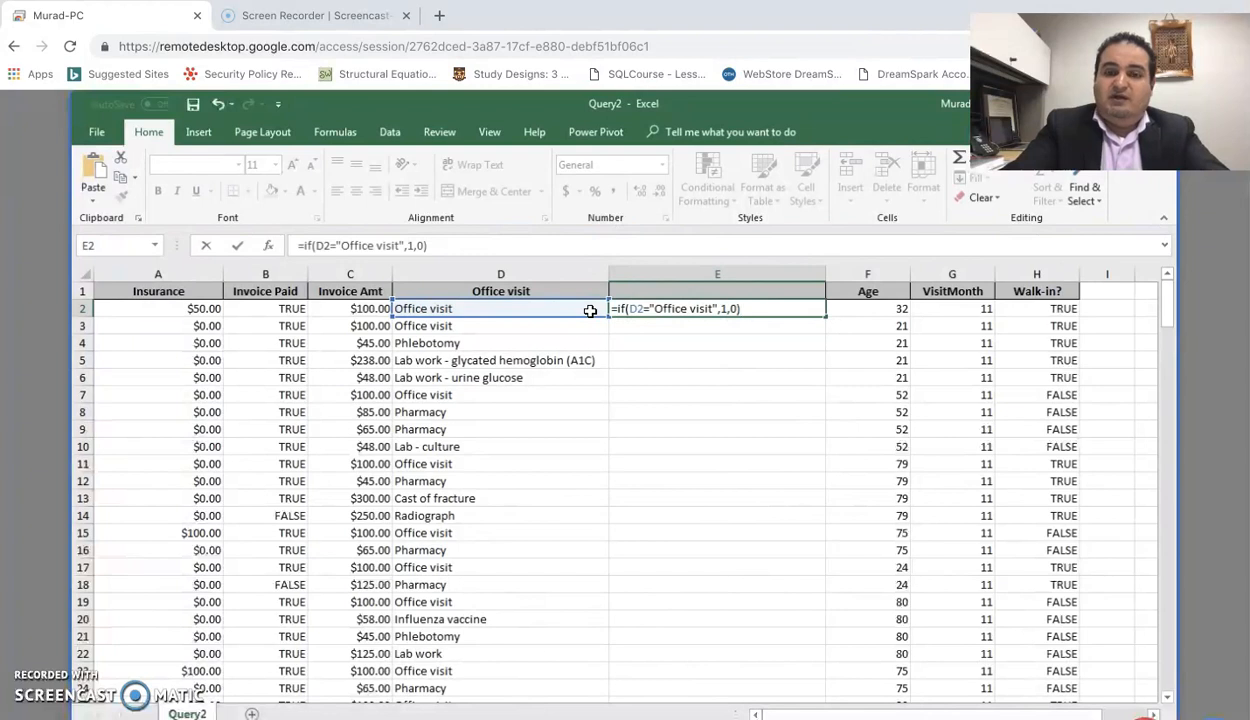
pyautogui.hotkey('ctrl', 'Return')
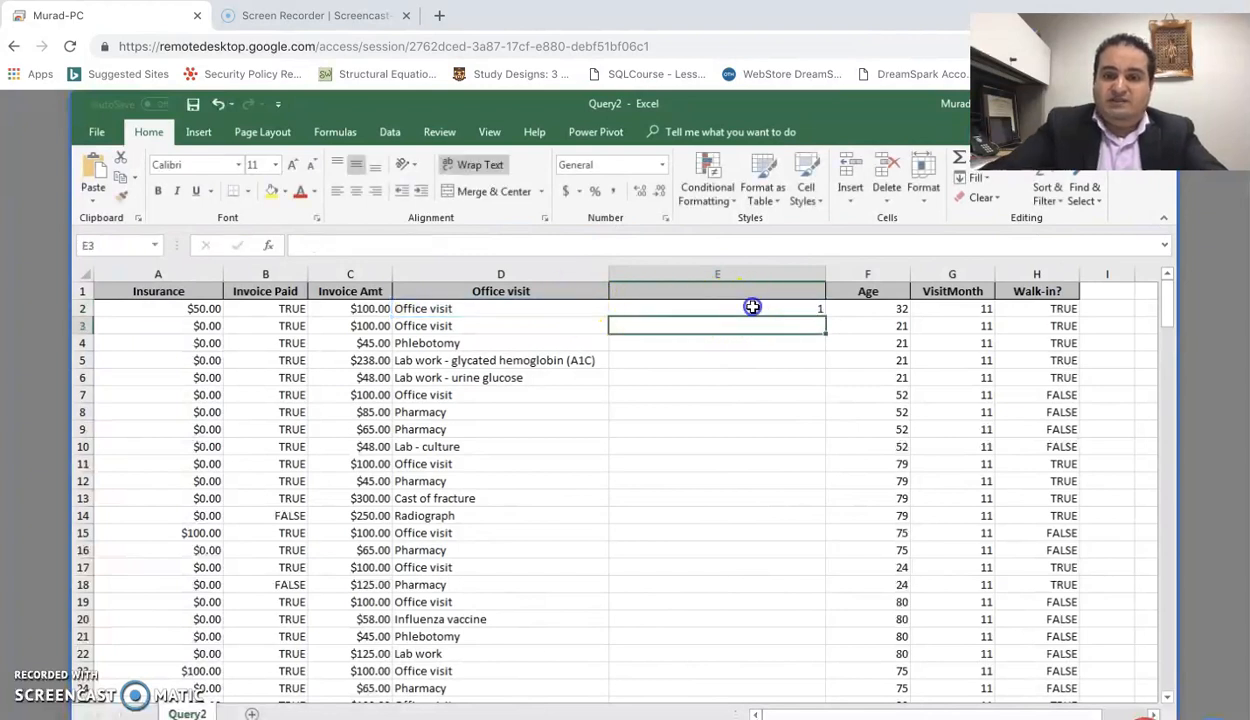
# Fill the E2 formula down the column and paste the results as values over the Office visit column starting at D2
pyautogui.doubleClick(822, 314)
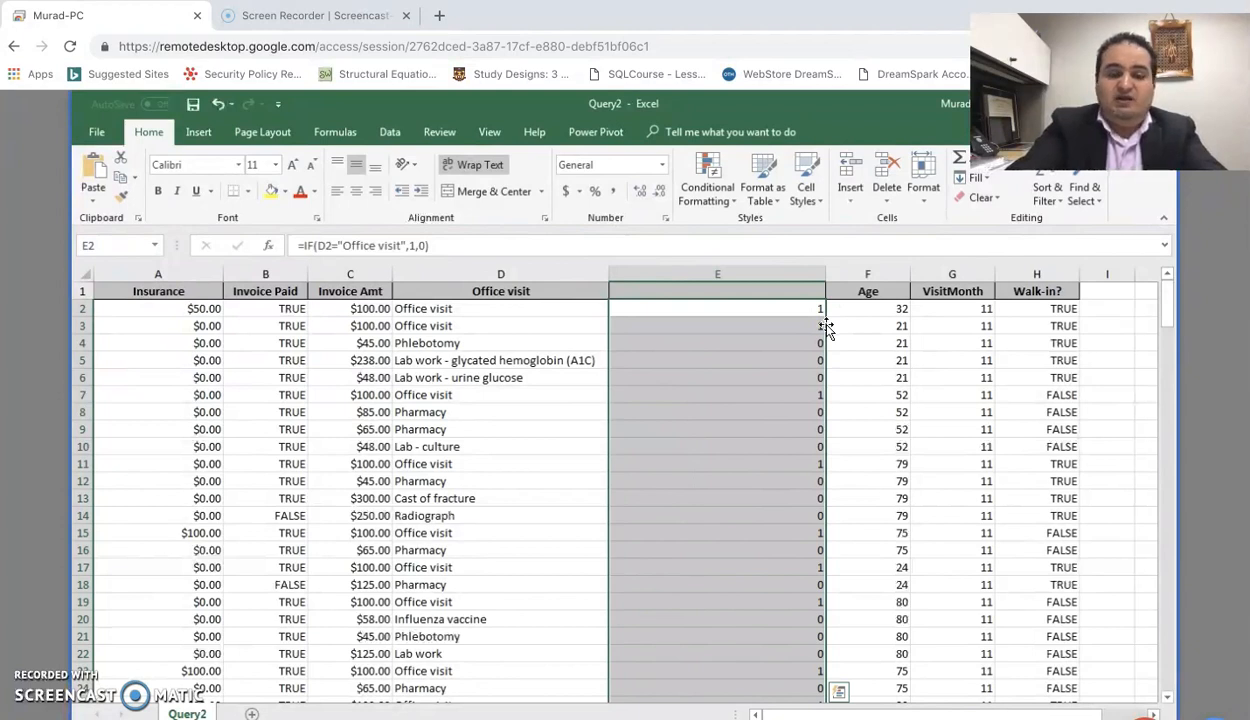
pyautogui.hotkey('ctrl', 'c')
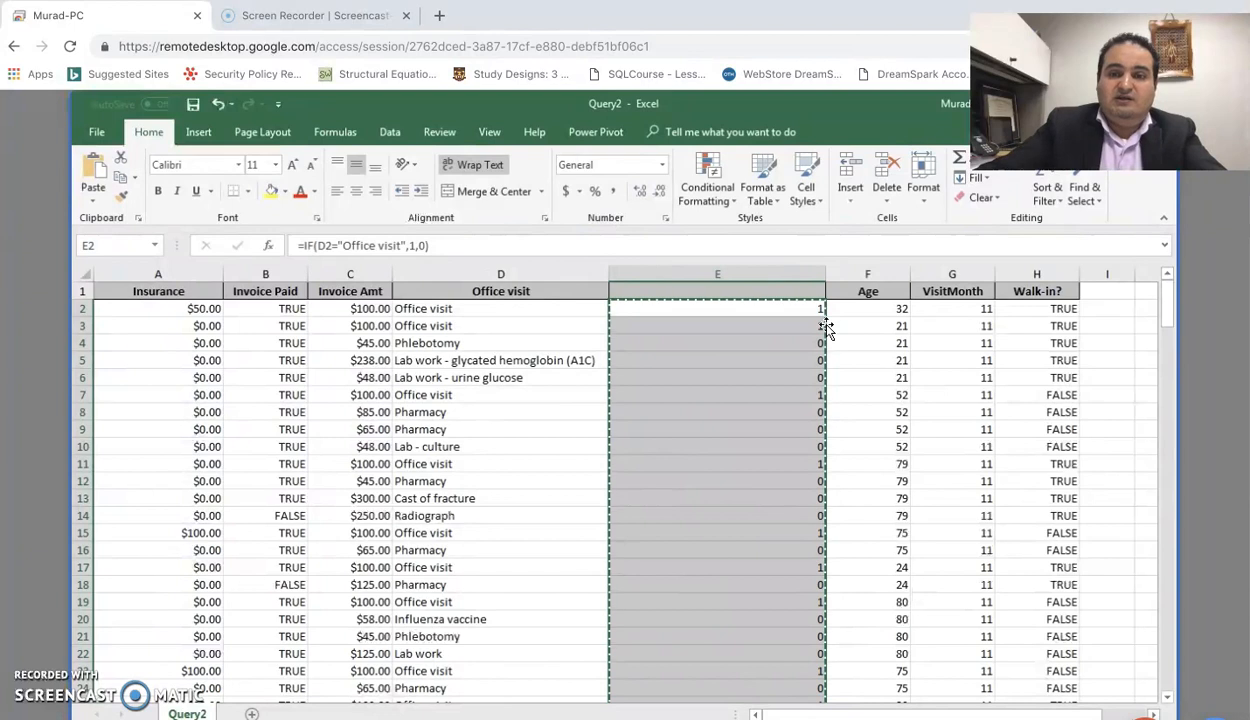
pyautogui.click(520, 313)
pyautogui.rightClick(520, 313)
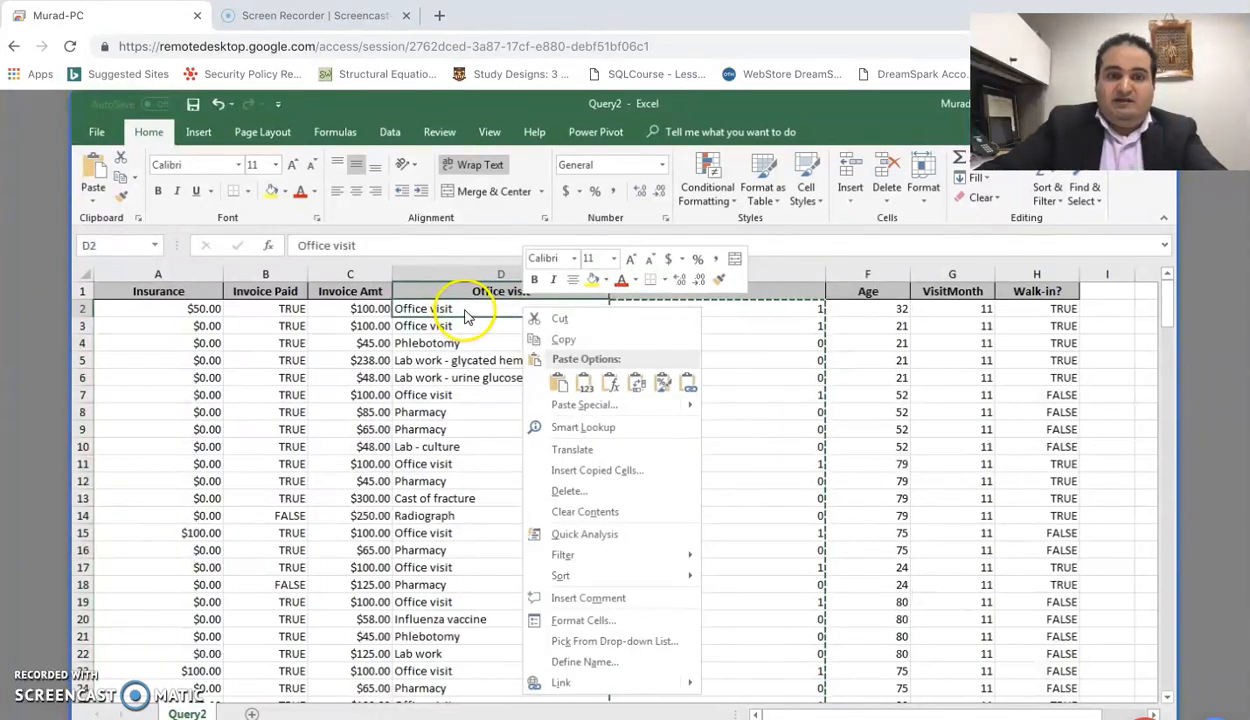
pyautogui.click(584, 388)
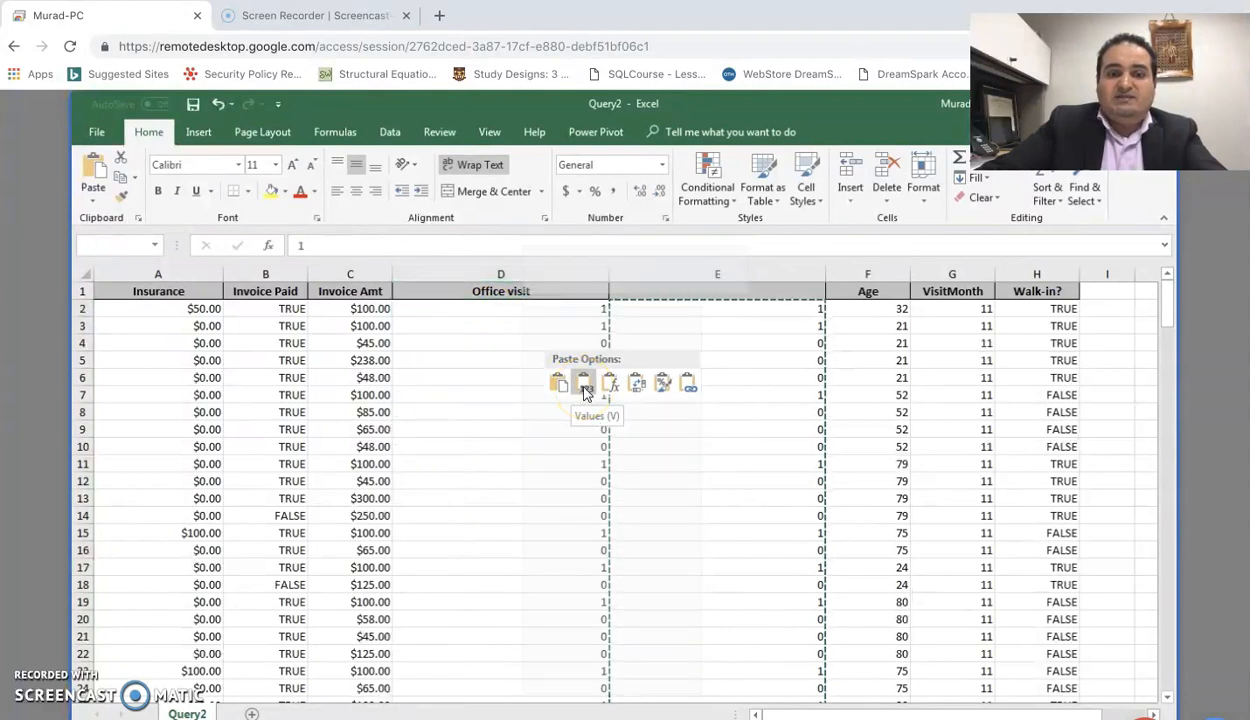
# Delete the helper column E between Office visit and Age
pyautogui.click(692, 264)
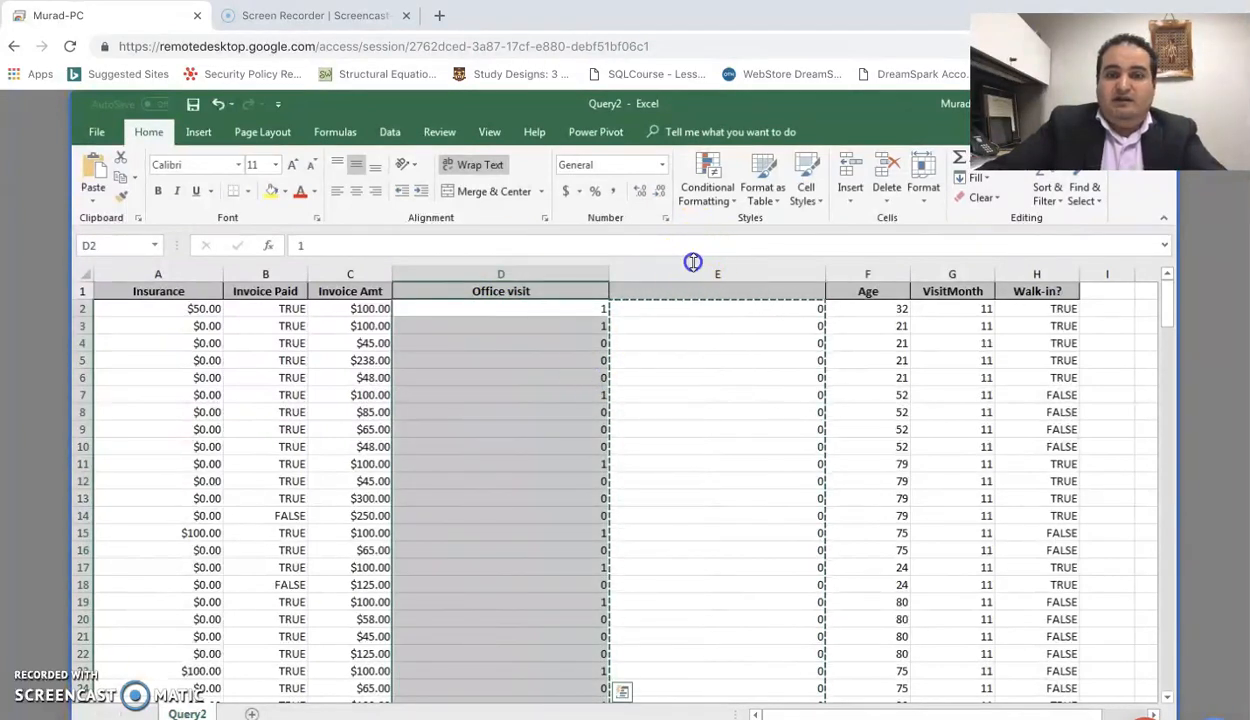
pyautogui.rightClick(691, 274)
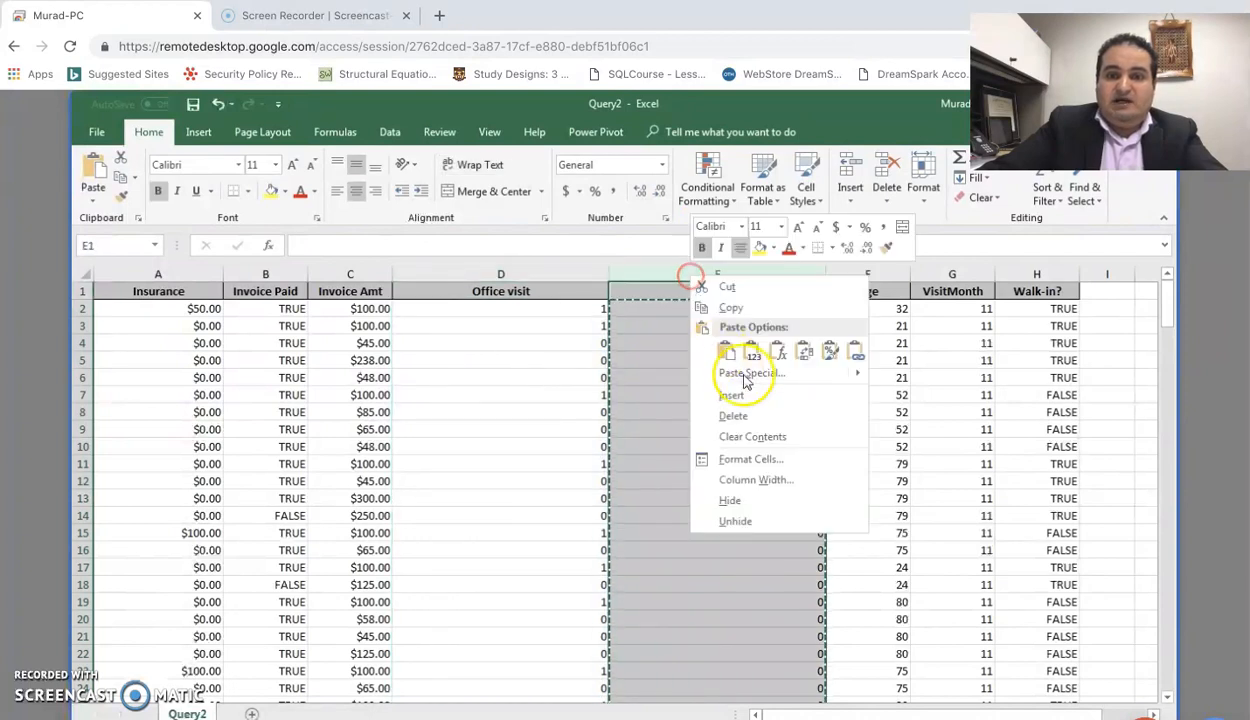
pyautogui.click(734, 415)
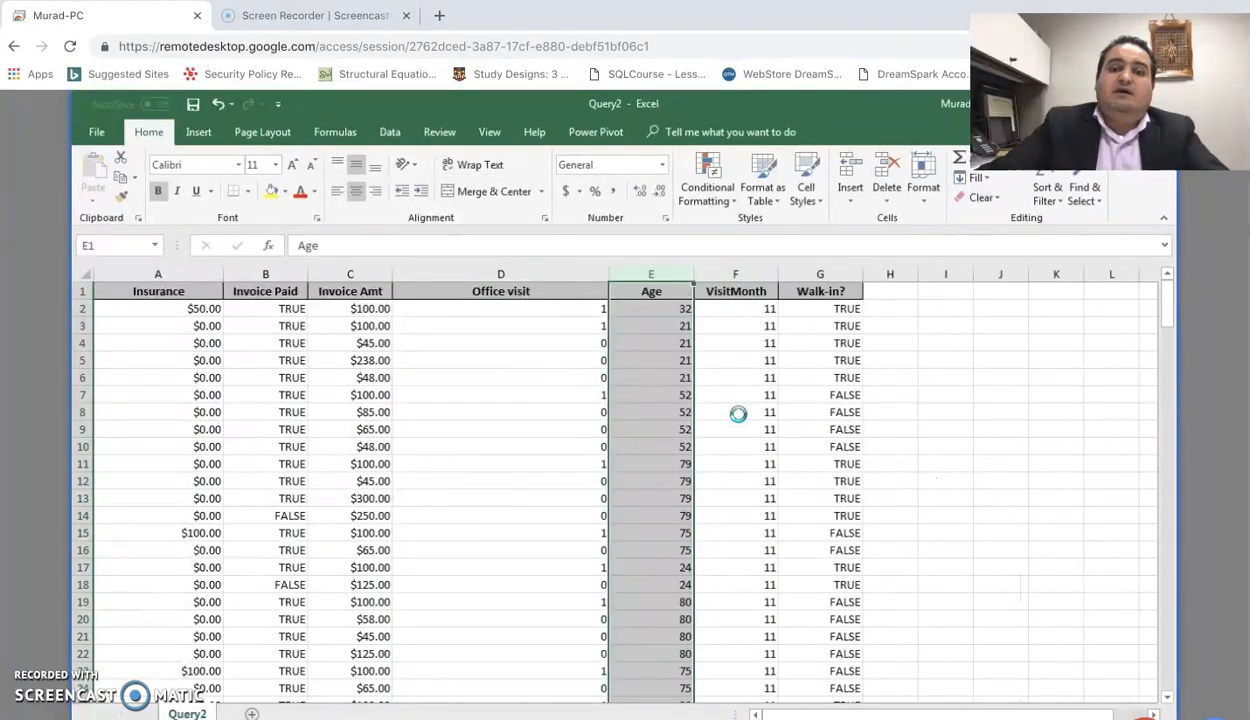
# Insert a blank column between Invoice Paid and Invoice Amt
pyautogui.click(284, 310)
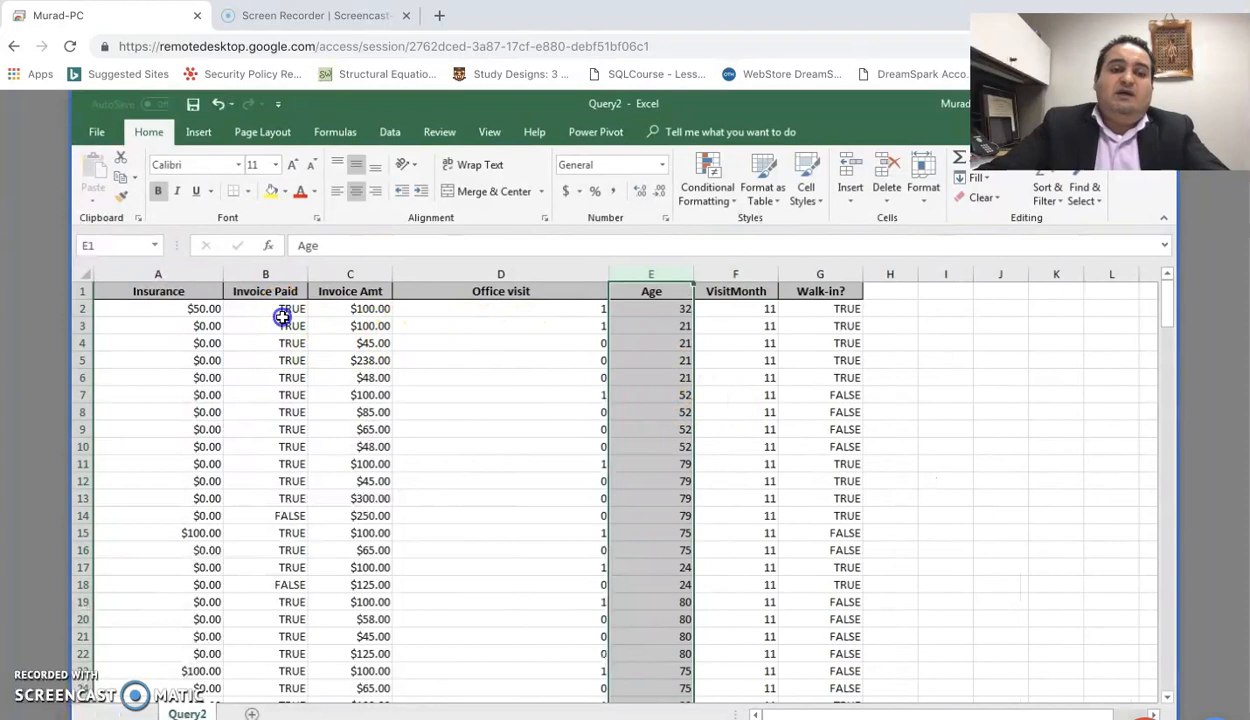
pyautogui.click(346, 271)
pyautogui.rightClick(346, 271)
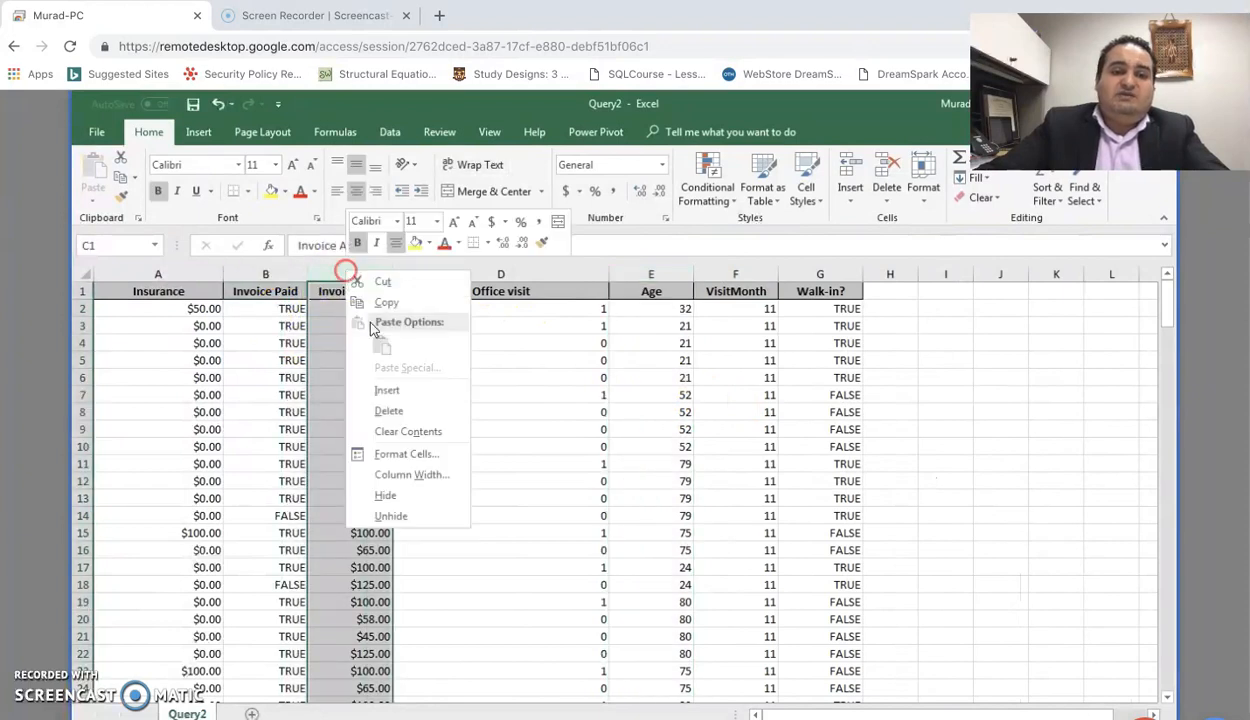
pyautogui.click(388, 390)
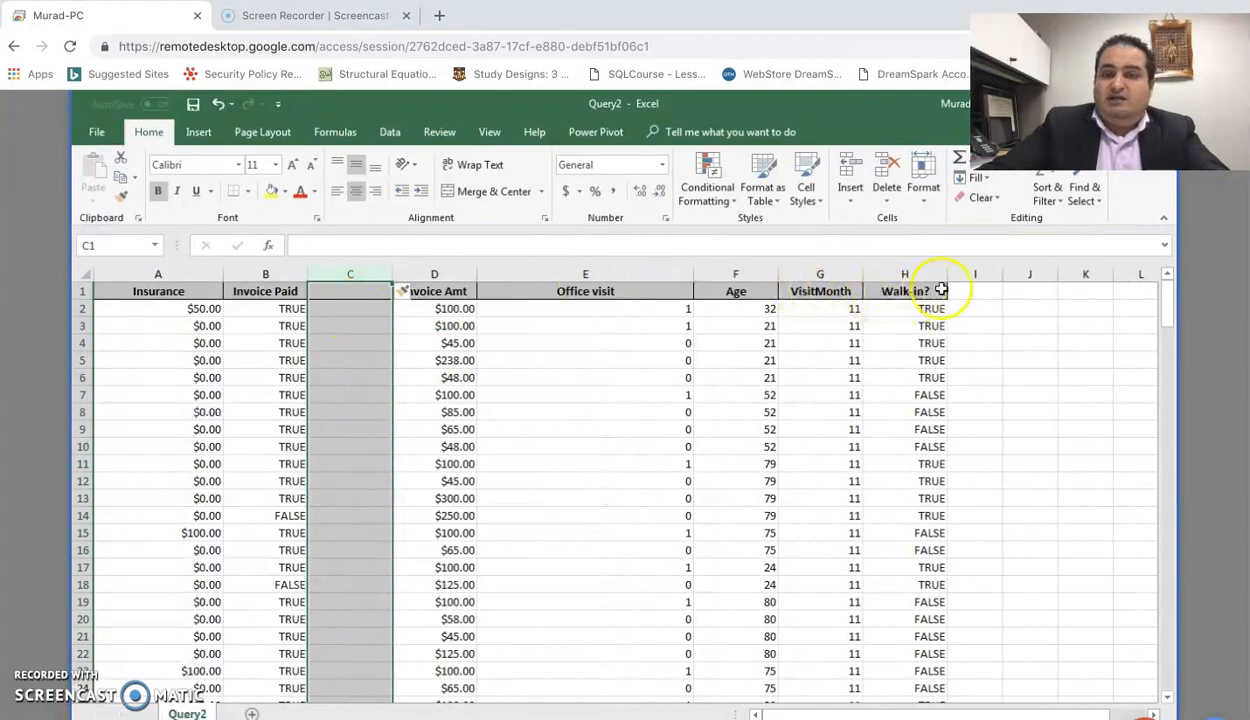
# Enter the formula =IF(B2=TRUE,1,0) in C2 to recode Invoice Paid as 1 or 0
pyautogui.click(355, 311)
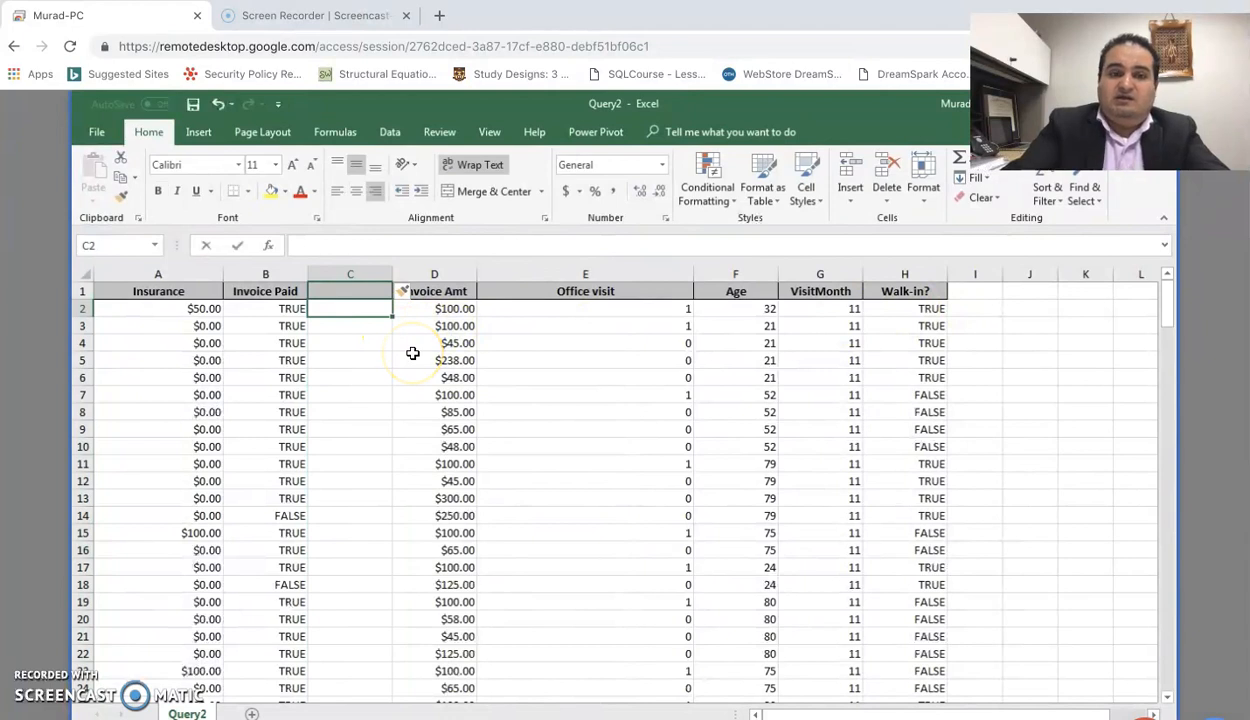
pyautogui.write('=if(')
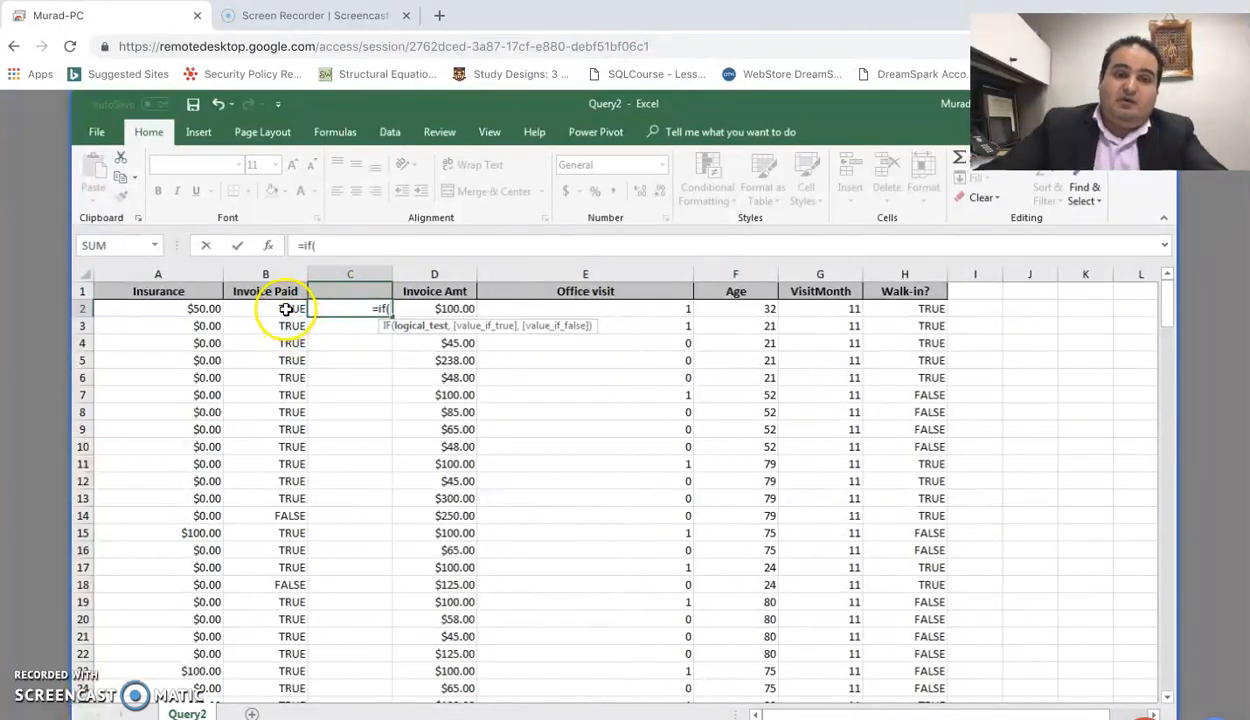
pyautogui.click(286, 309)
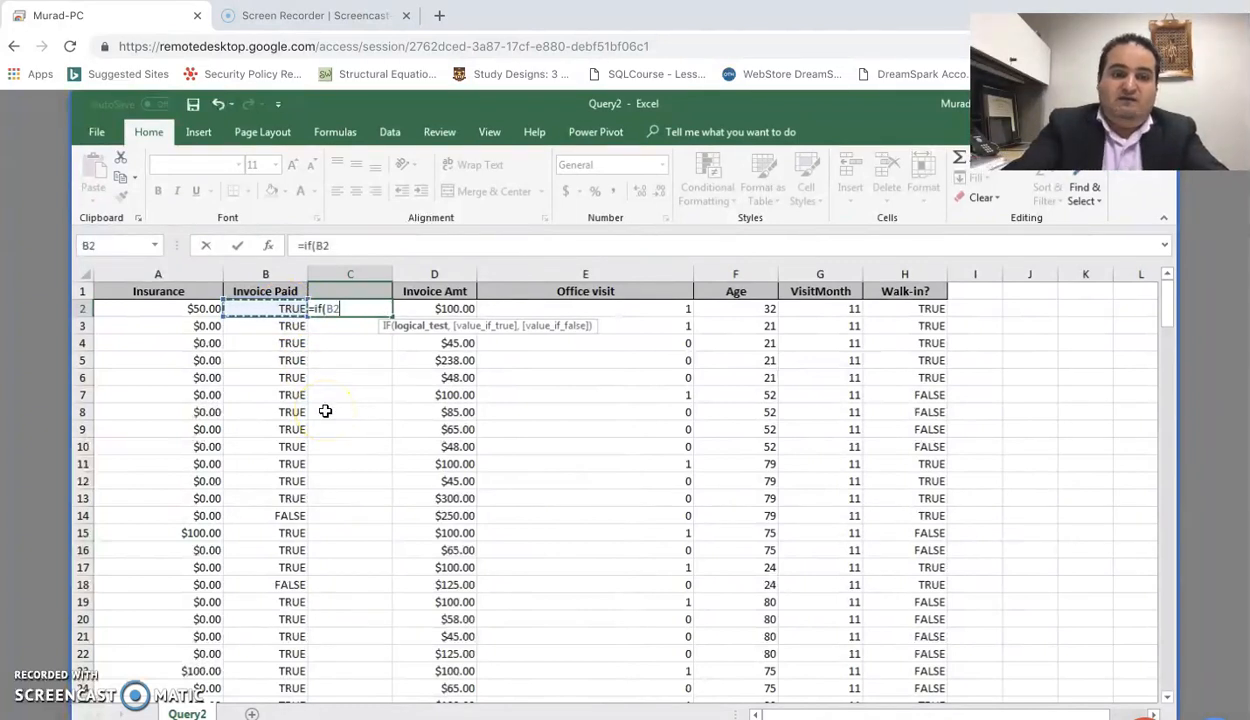
pyautogui.write('=')
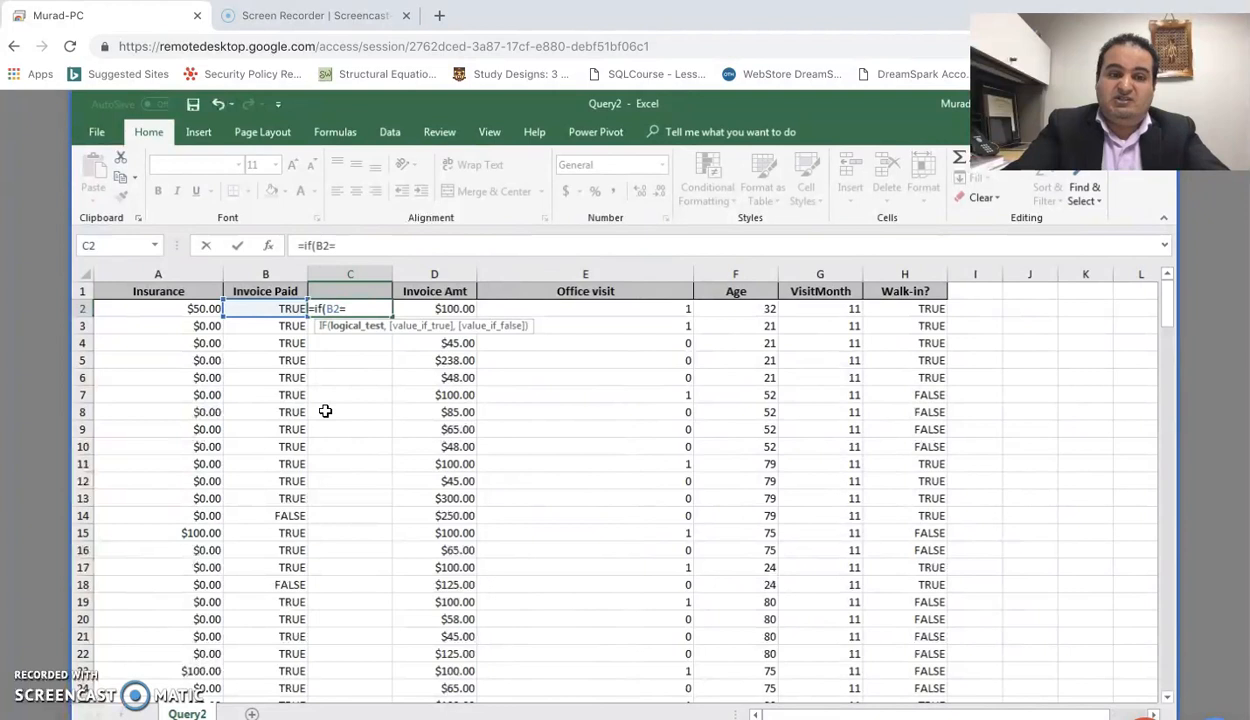
pyautogui.write('TR')
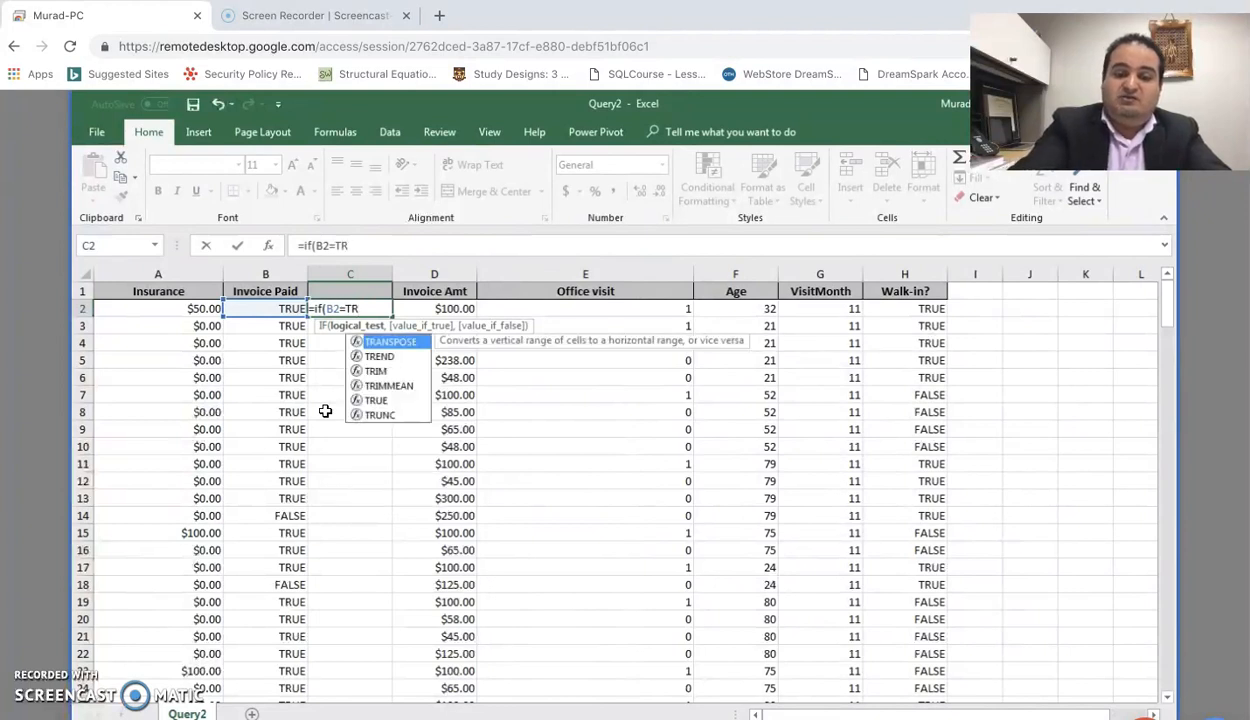
pyautogui.write('UE,')
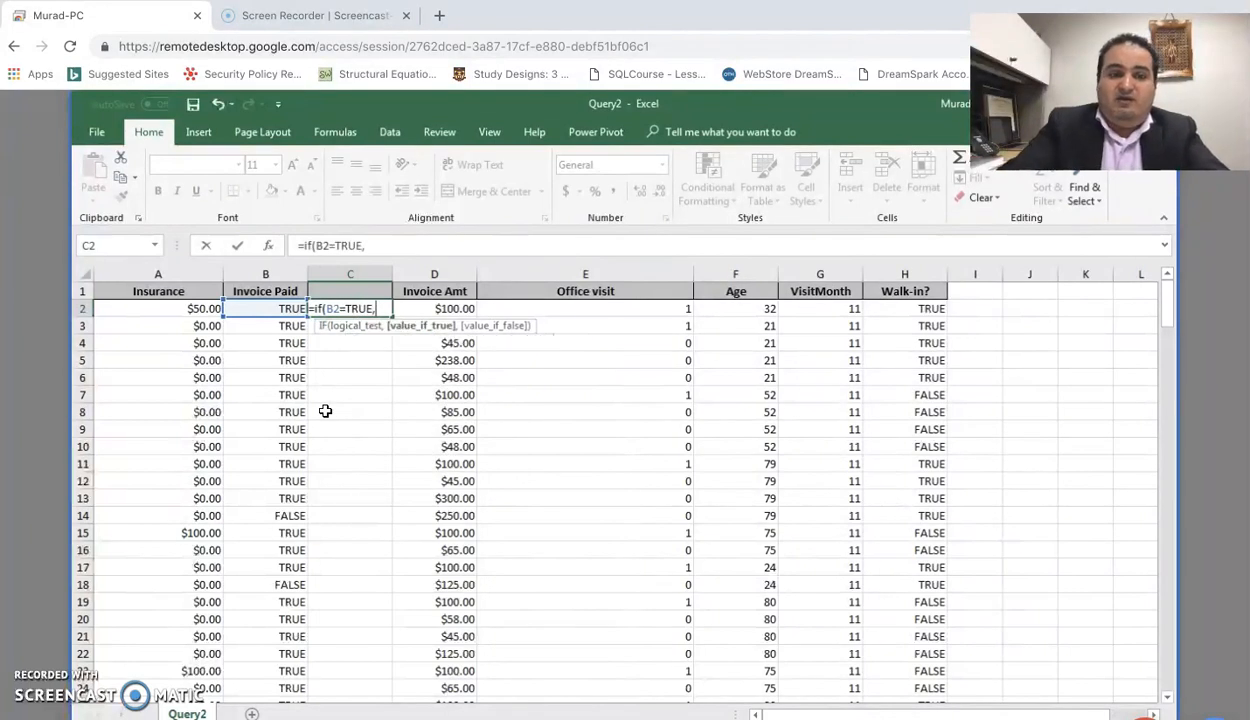
pyautogui.write('1,')
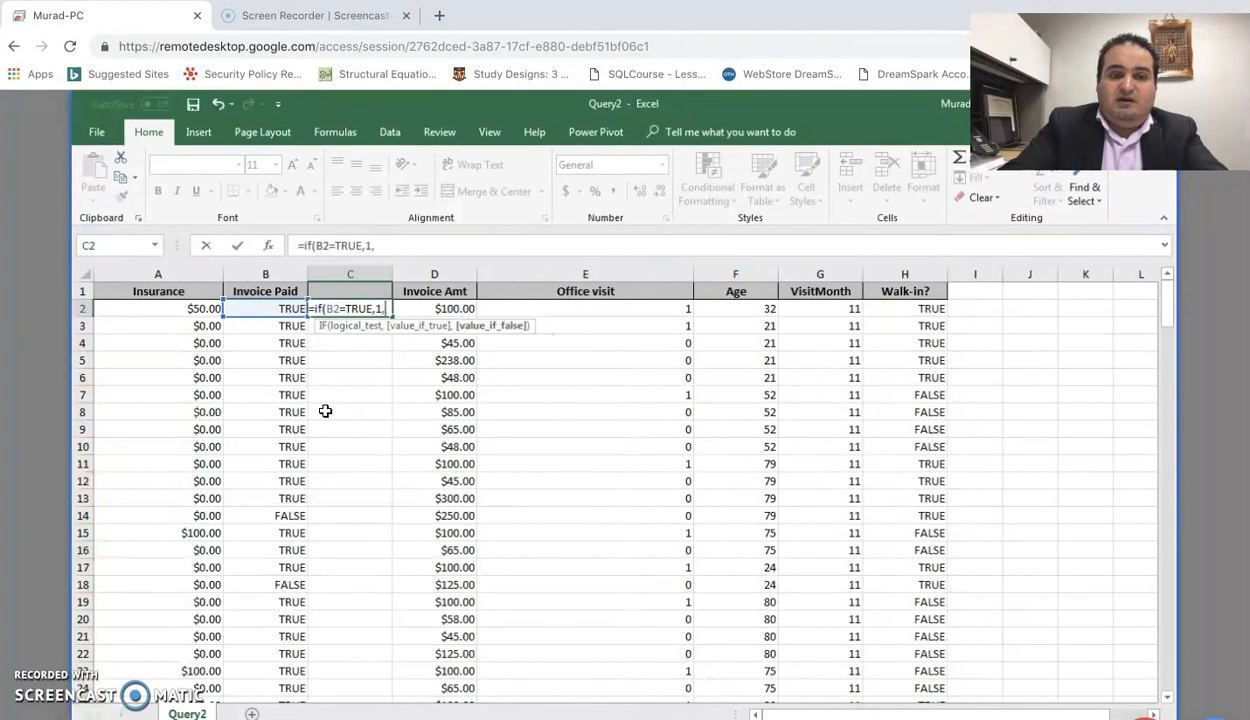
pyautogui.write('0)')
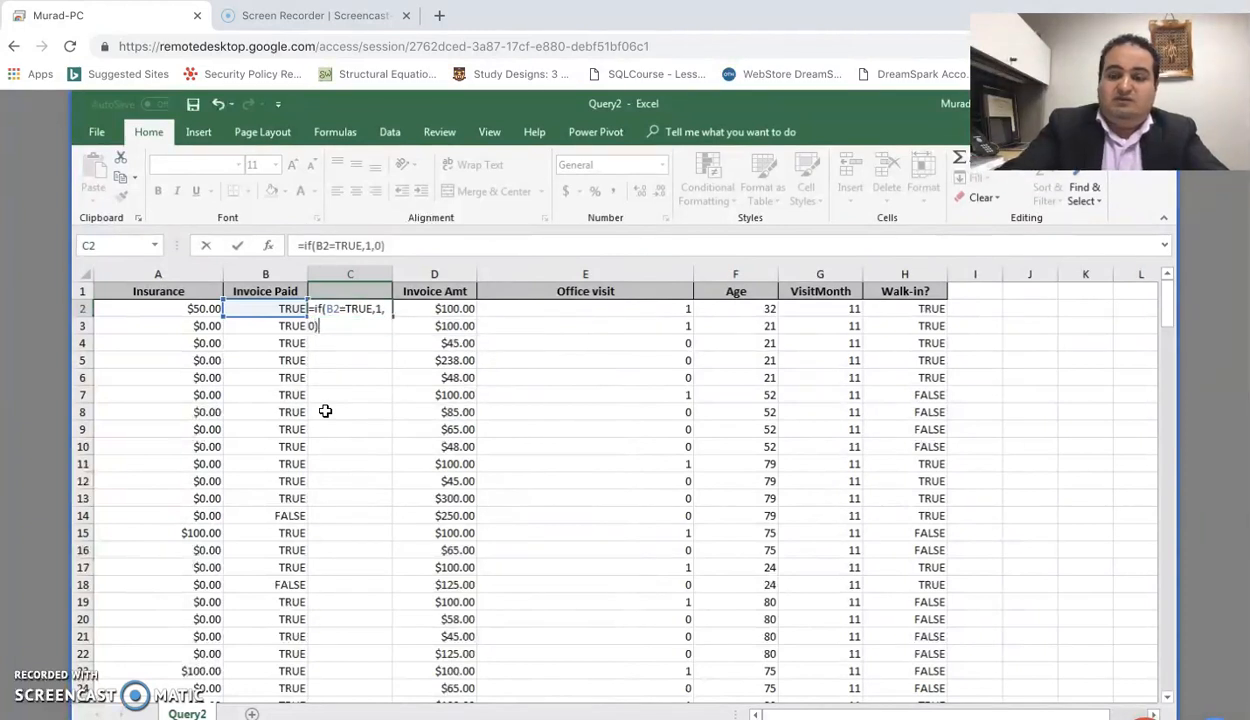
pyautogui.press('Return')
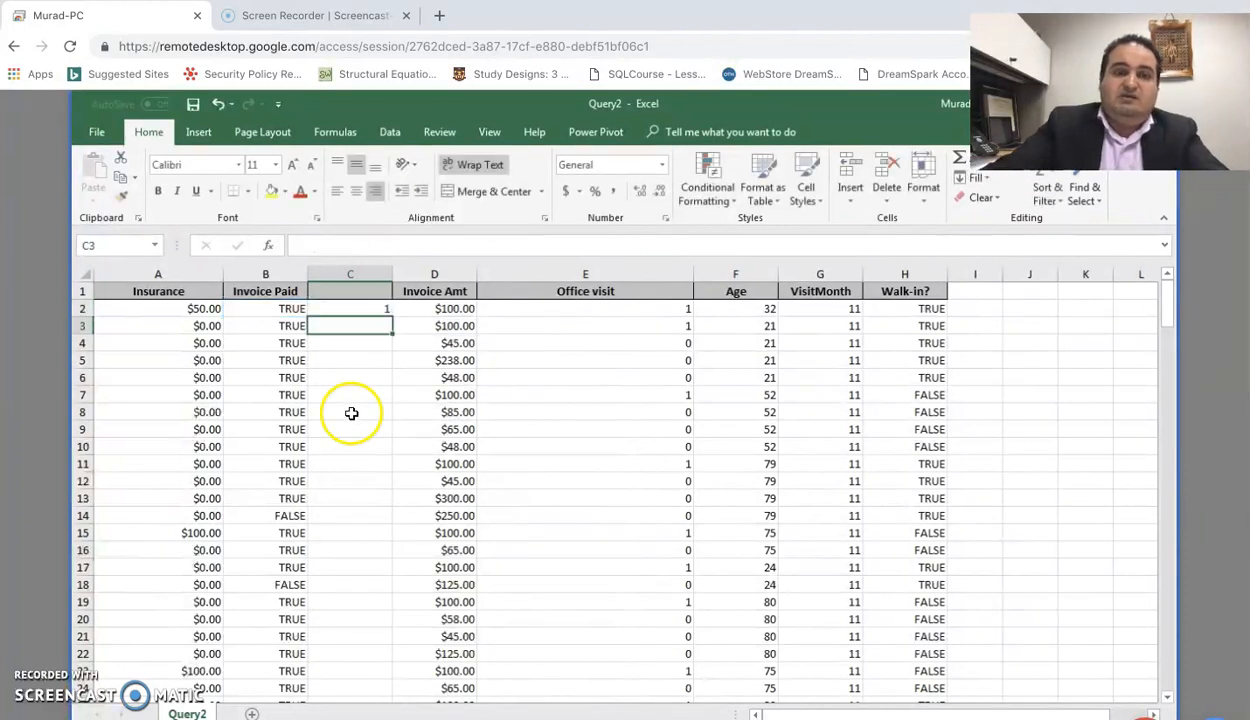
# Fill the C2 formula down the helper column and compare C14 with the Invoice Paid value in B14
pyautogui.click(385, 311)
pyautogui.doubleClick(389, 313)
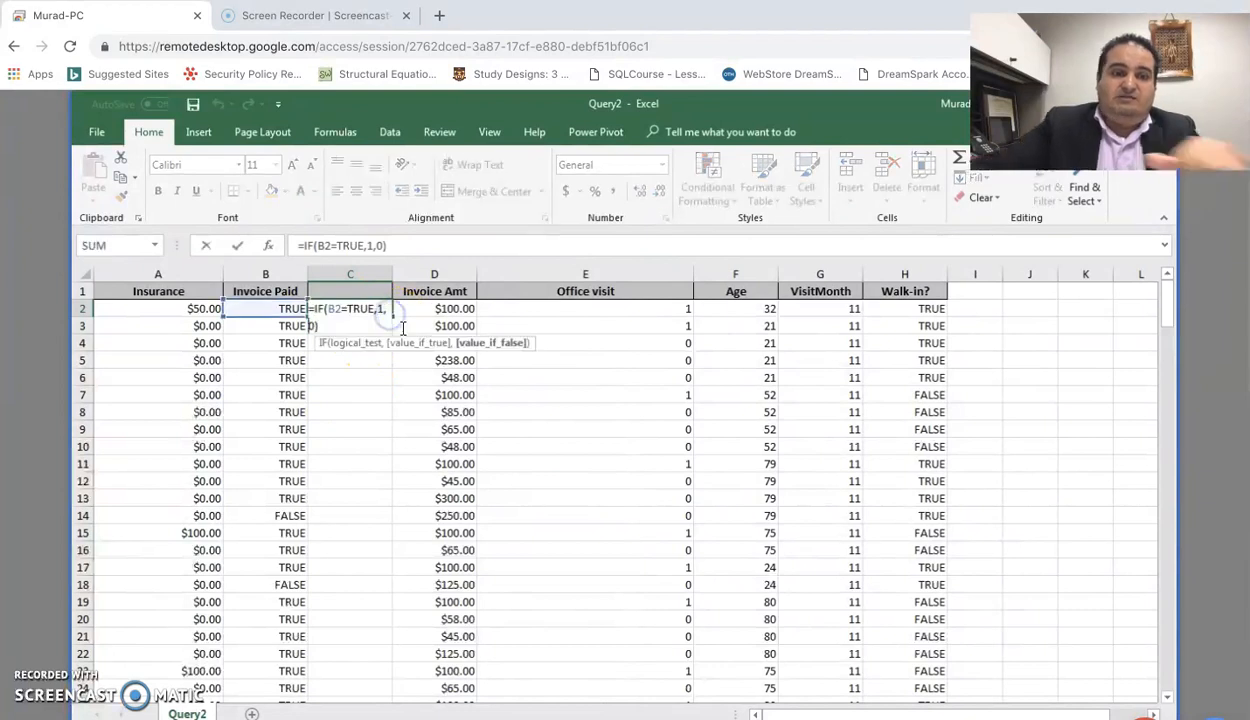
pyautogui.press('Return')
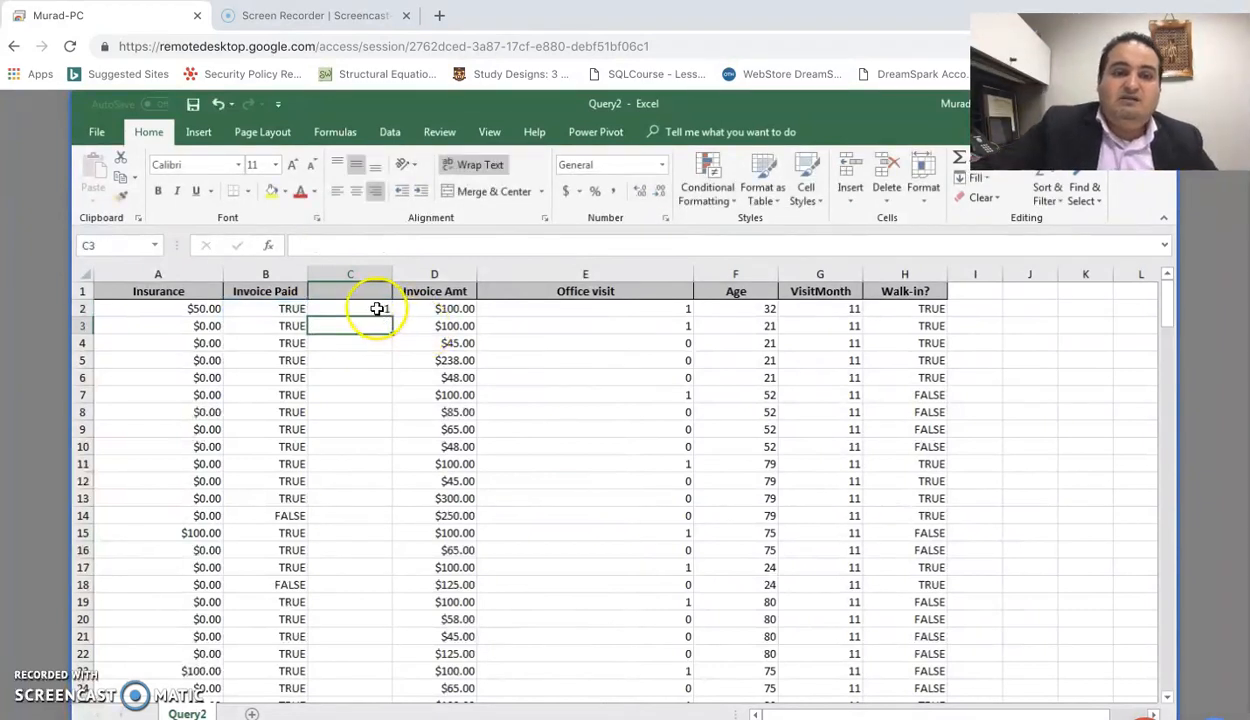
pyautogui.click(386, 310)
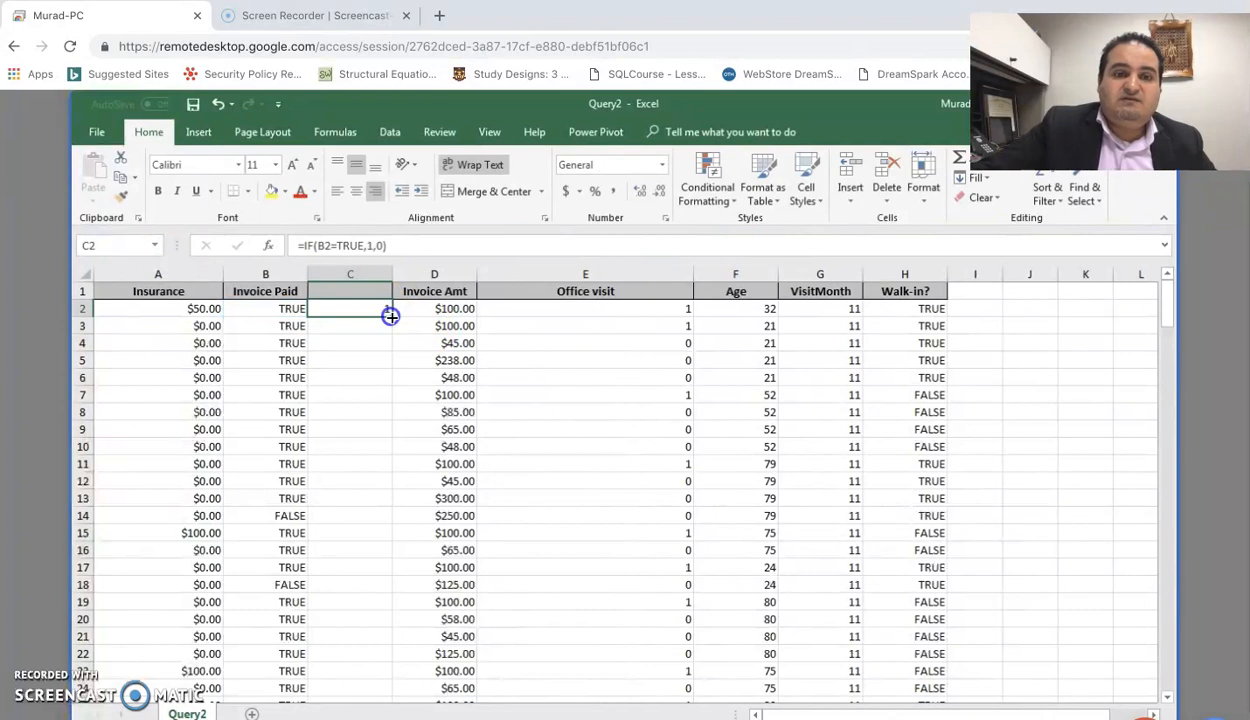
pyautogui.doubleClick(390, 316)
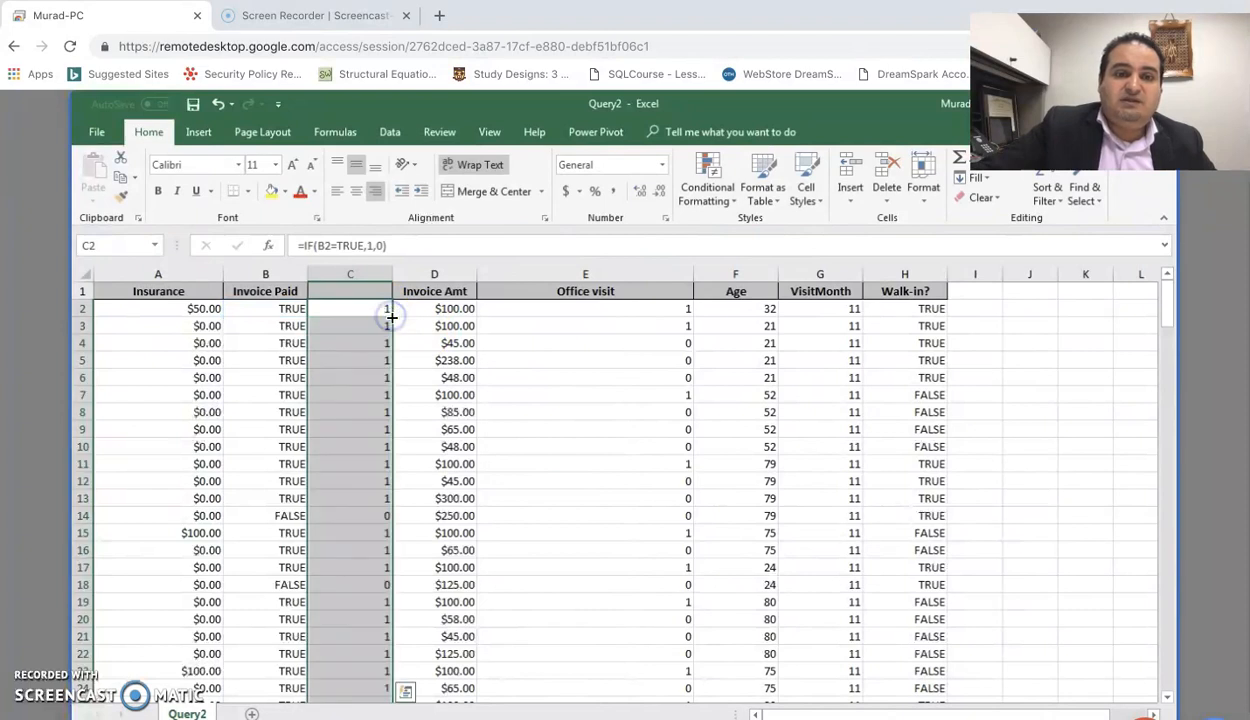
pyautogui.click(375, 517)
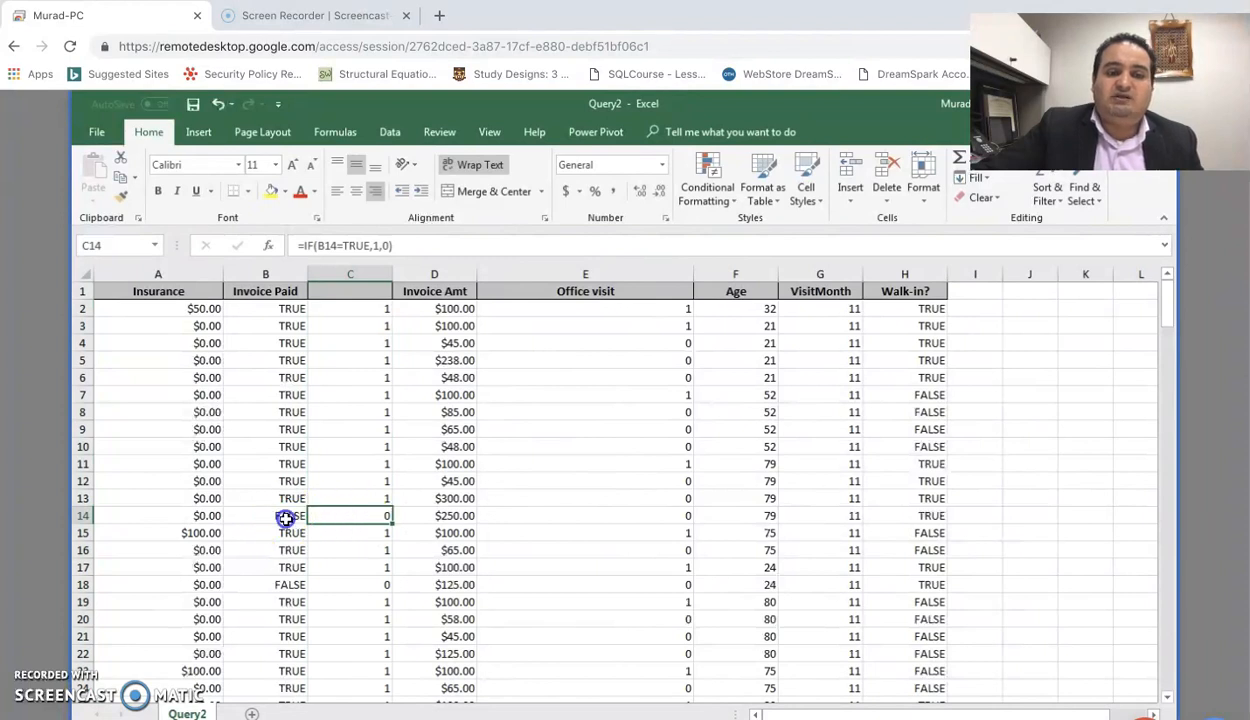
pyautogui.click(287, 518)
pyautogui.click(364, 513)
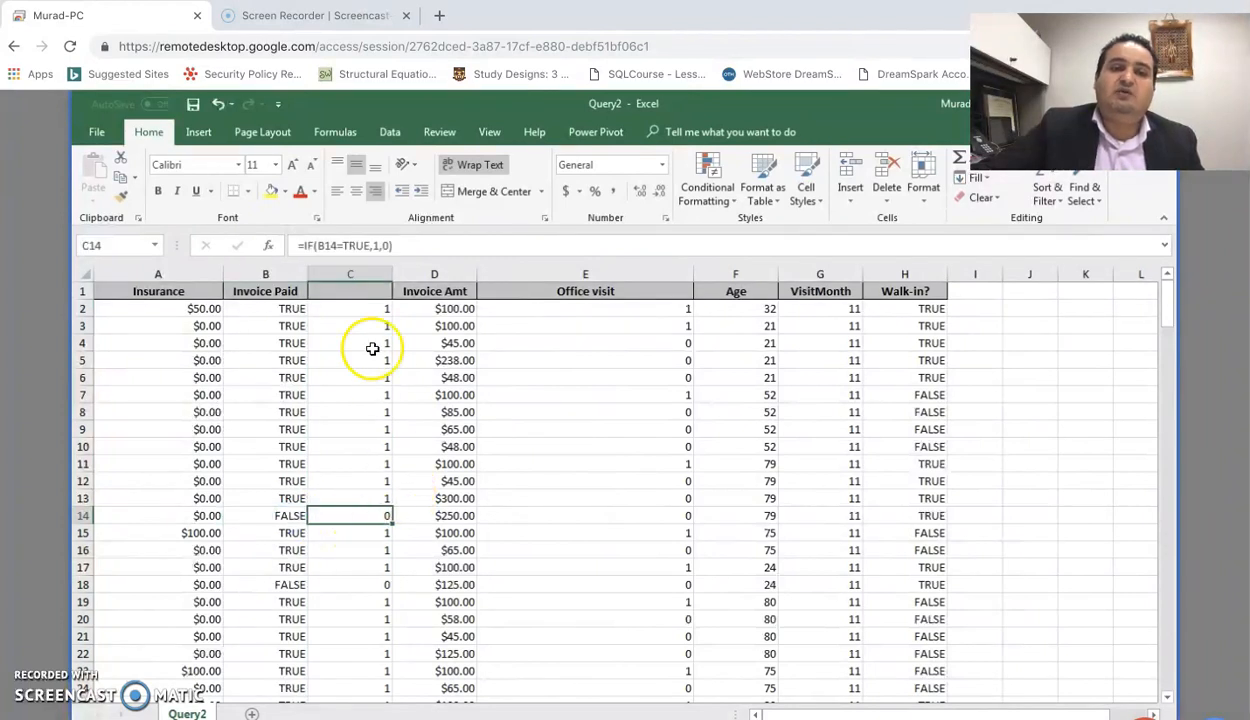
# Paste the helper column C results as values over the Invoice Paid column starting at B2, and delete the helper column
pyautogui.click(366, 312)
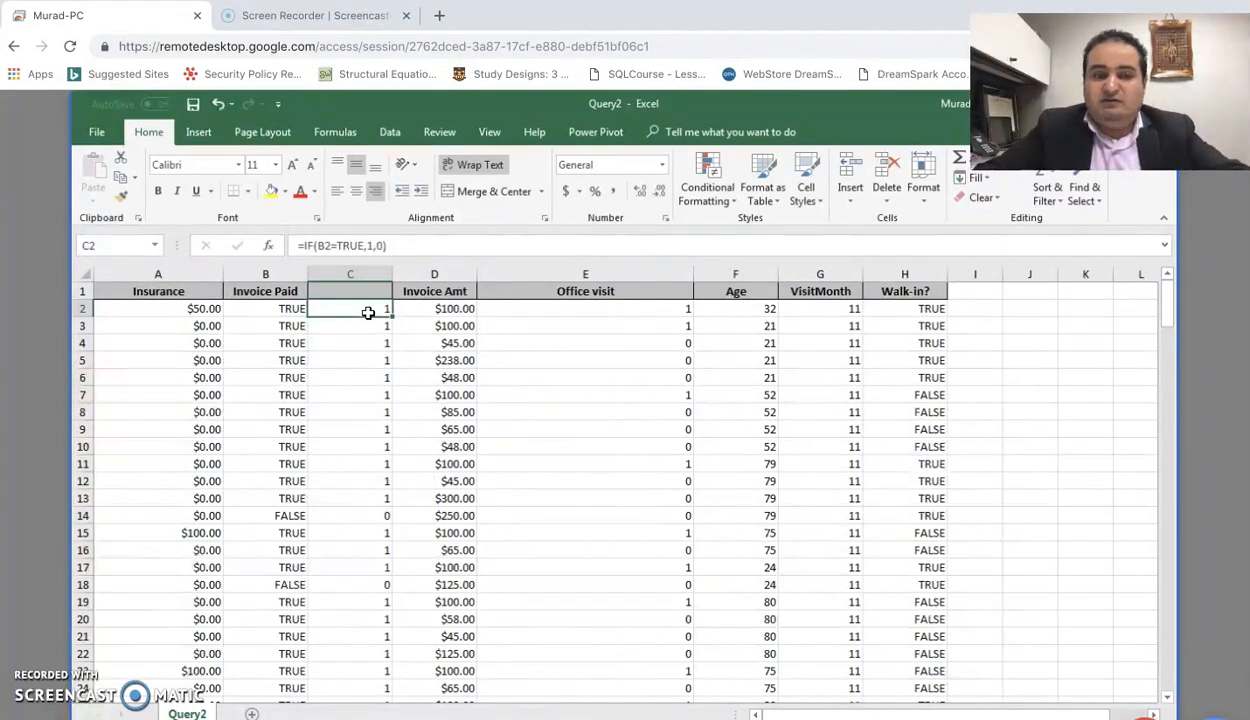
pyautogui.hotkey('ctrl', 'shift', 'Down')
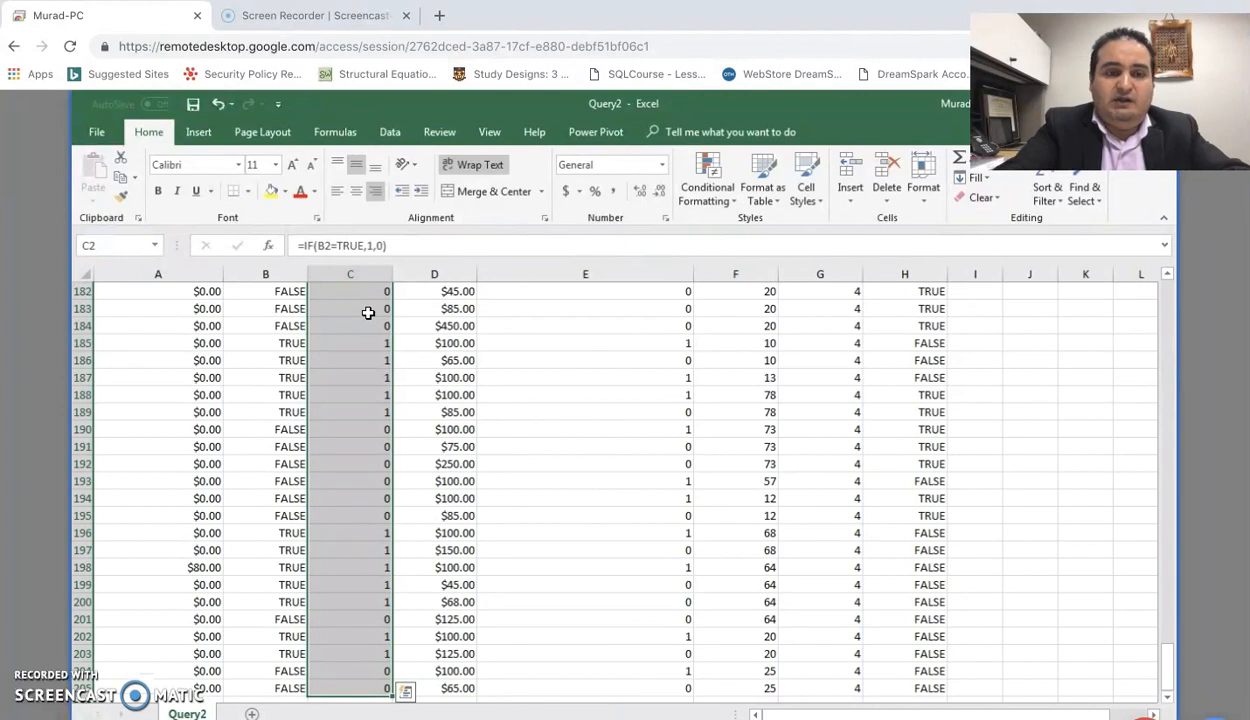
pyautogui.hotkey('ctrl', 'c')
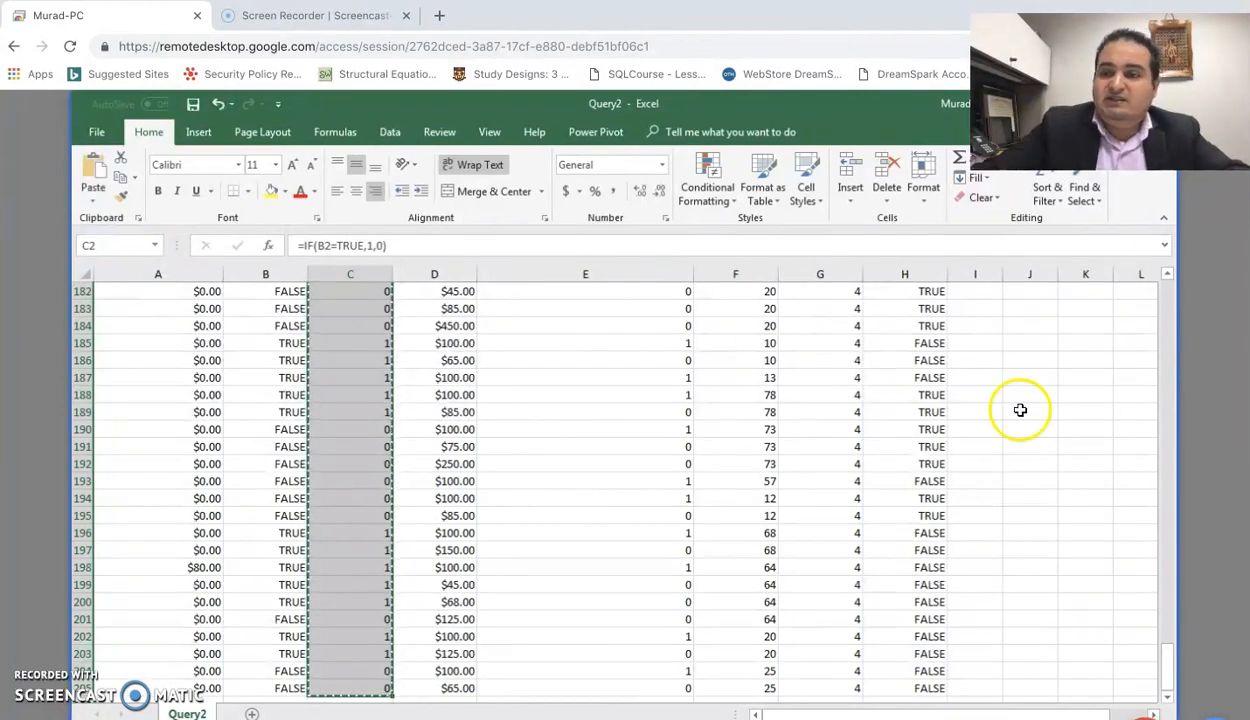
pyautogui.moveTo(1172, 665); pyautogui.dragTo(1167, 276)
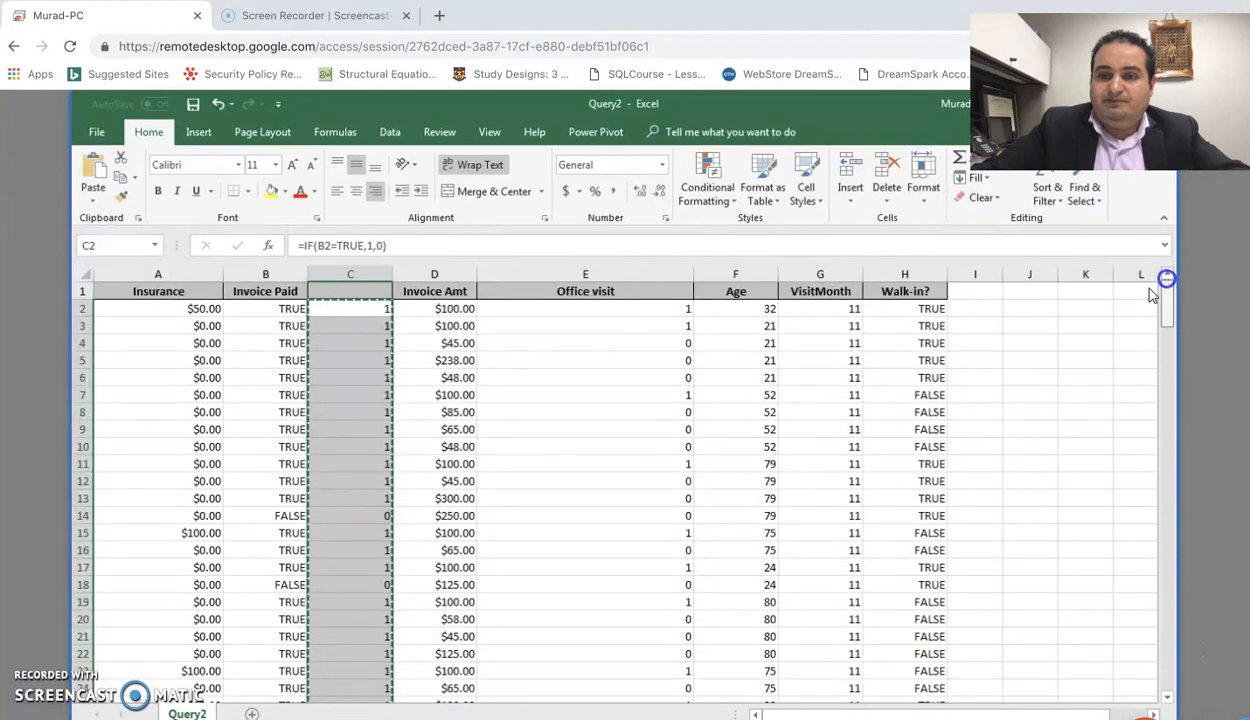
pyautogui.rightClick(281, 308)
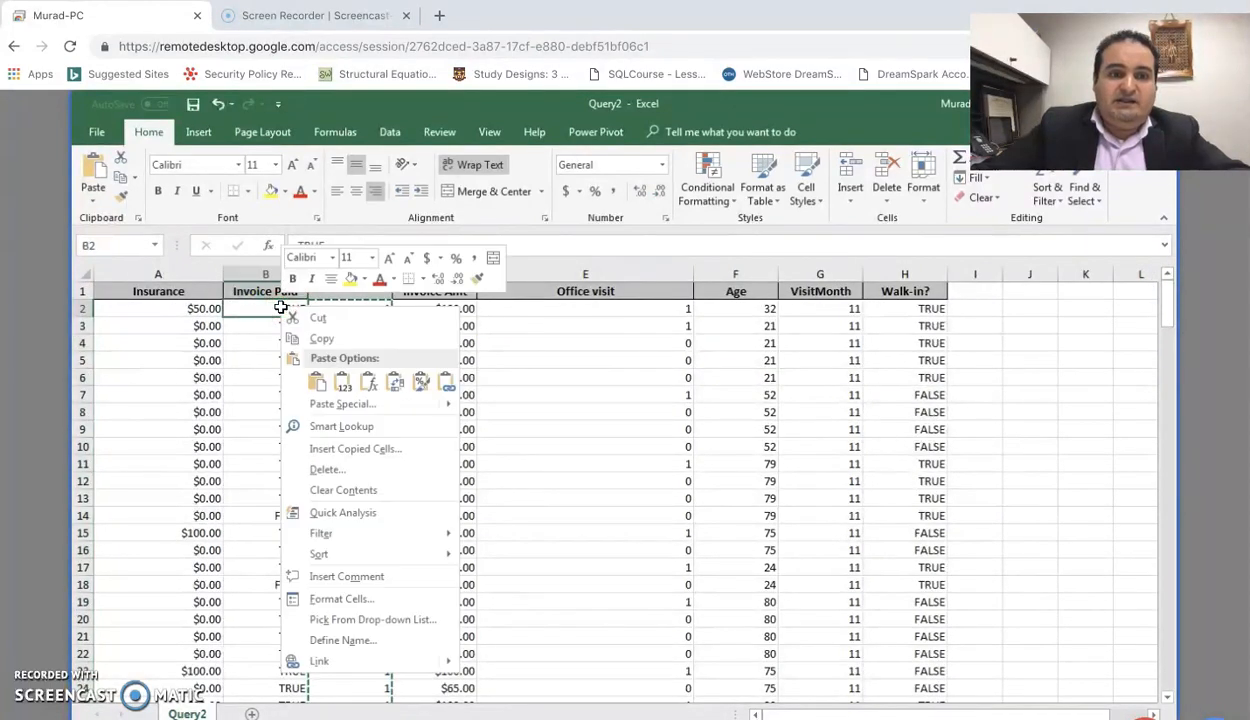
pyautogui.click(343, 382)
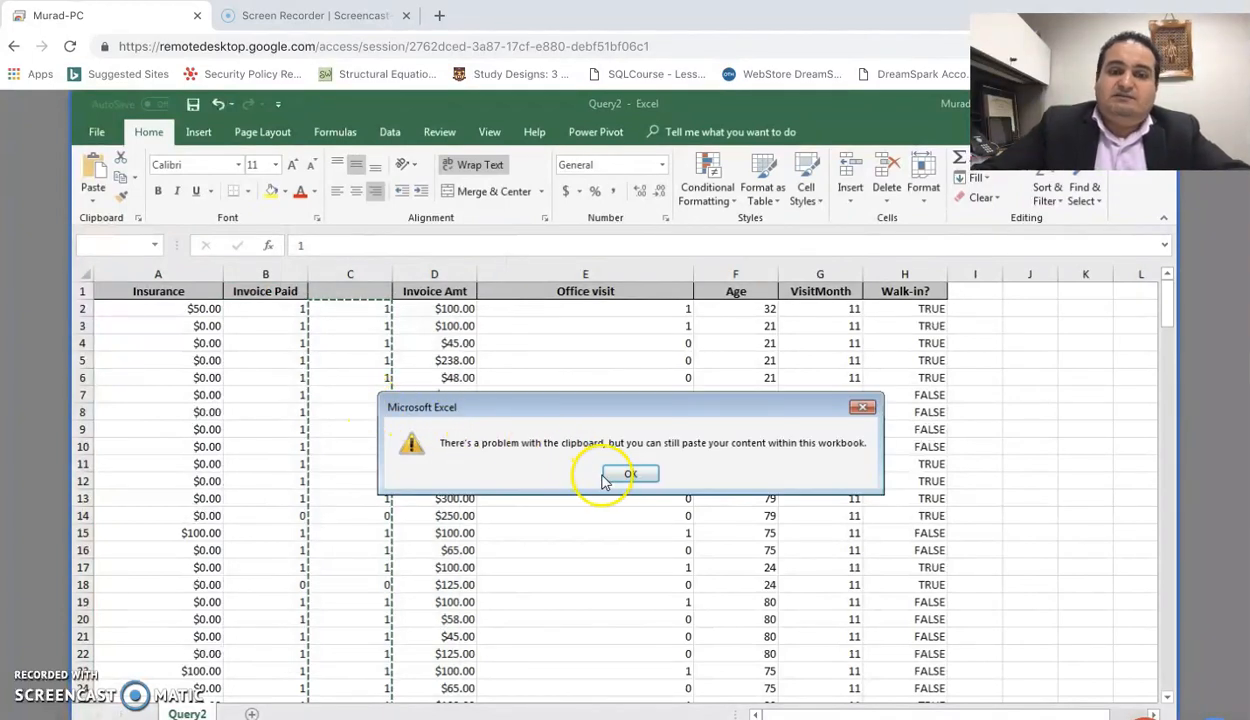
pyautogui.click(627, 478)
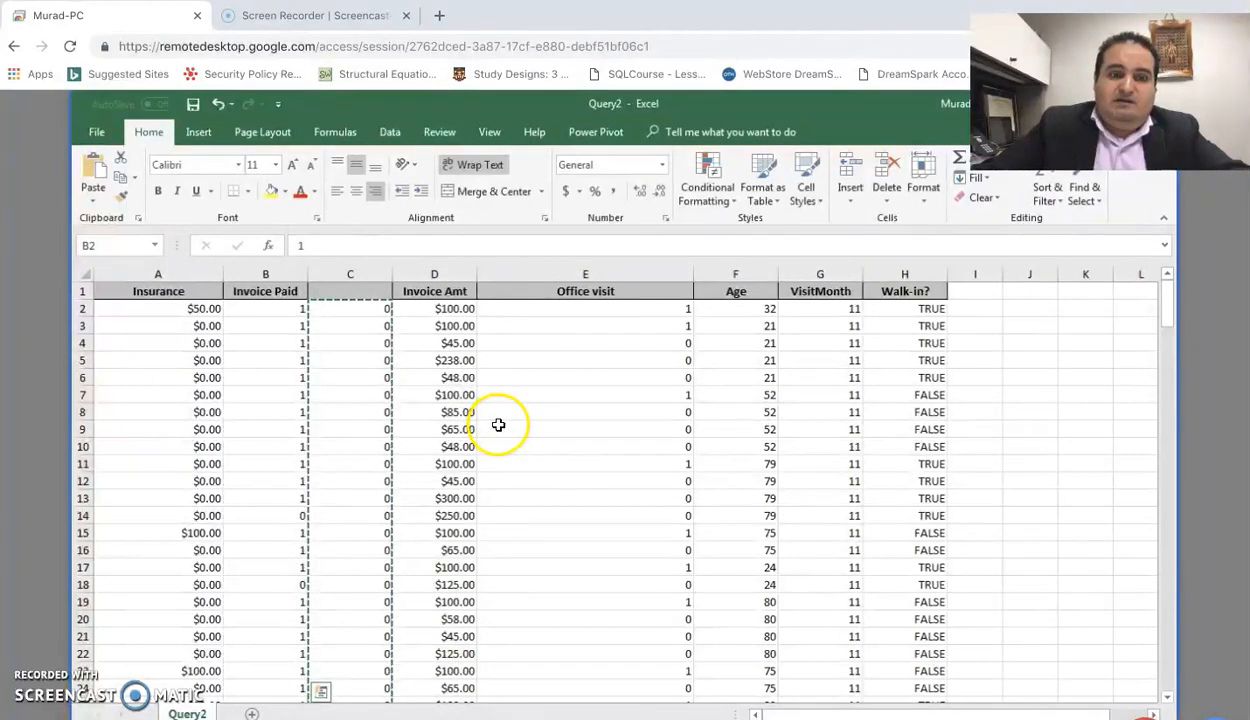
pyautogui.rightClick(365, 267)
pyautogui.click(408, 409)
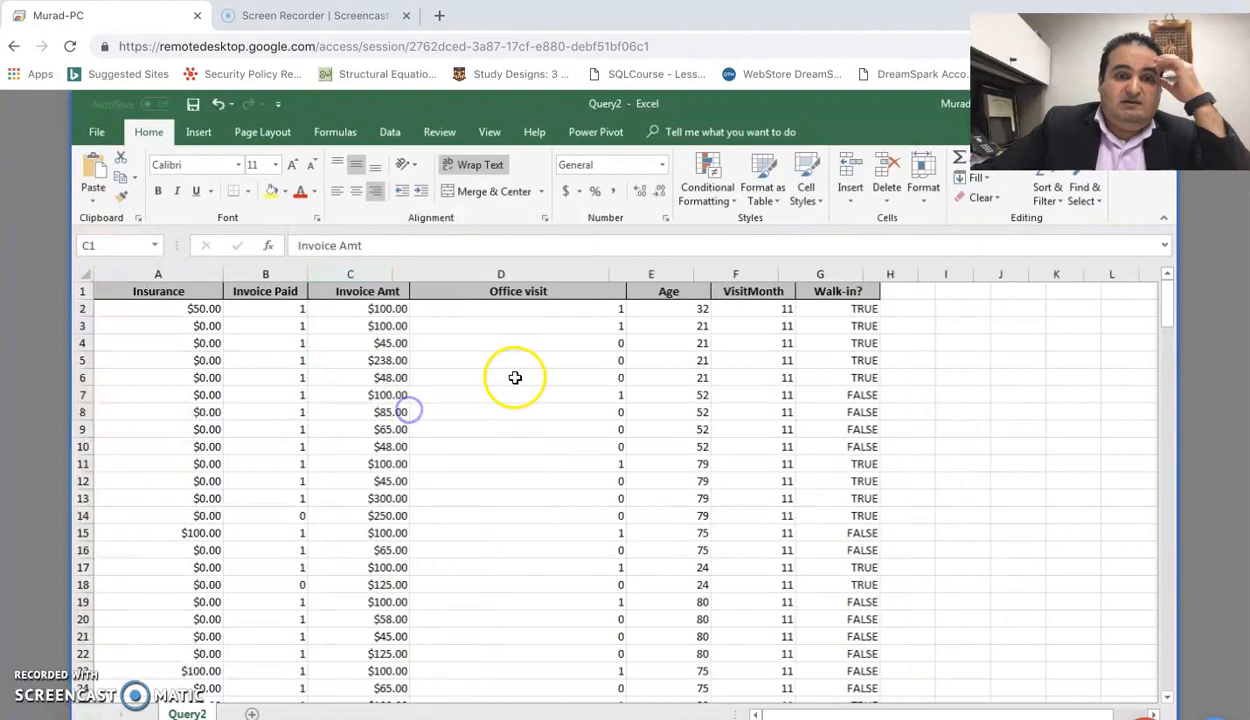
pyautogui.click(899, 310)
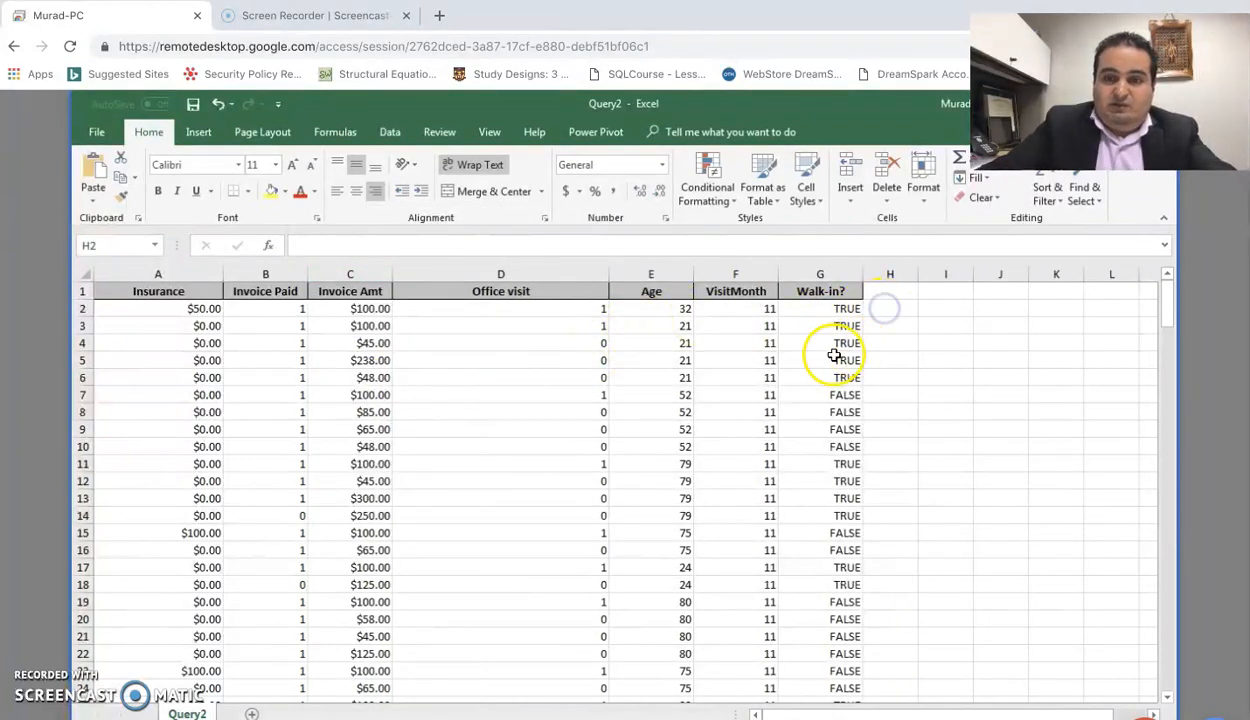
pyautogui.click(812, 392)
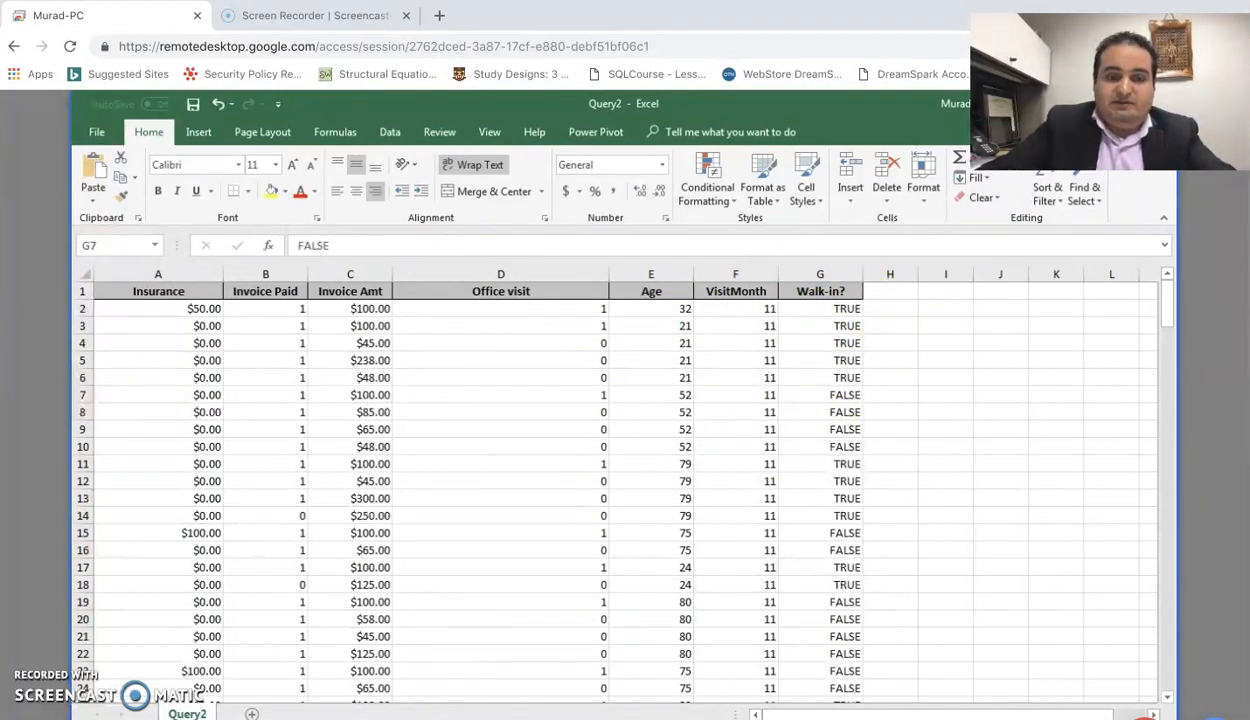
pyautogui.click(1075, 104)
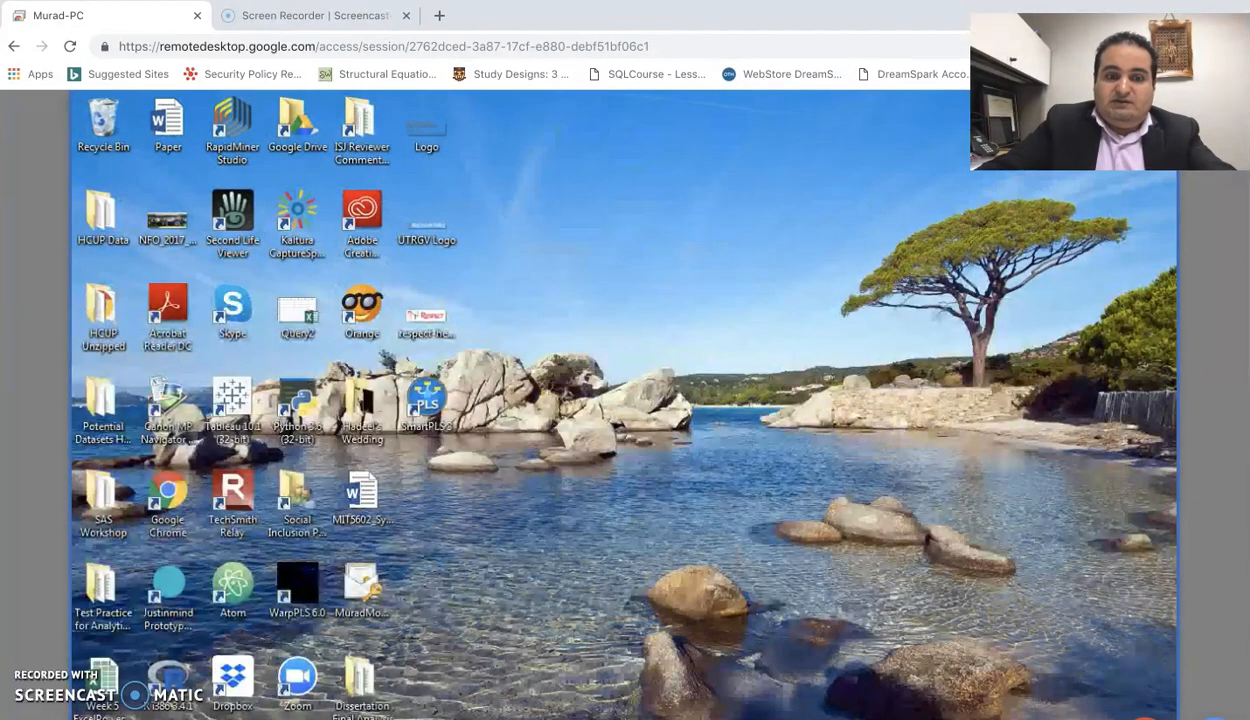
pyautogui.click(640, 718)
# Insert a blank column H directly after the Walk-in? column
pyautogui.click(893, 309)
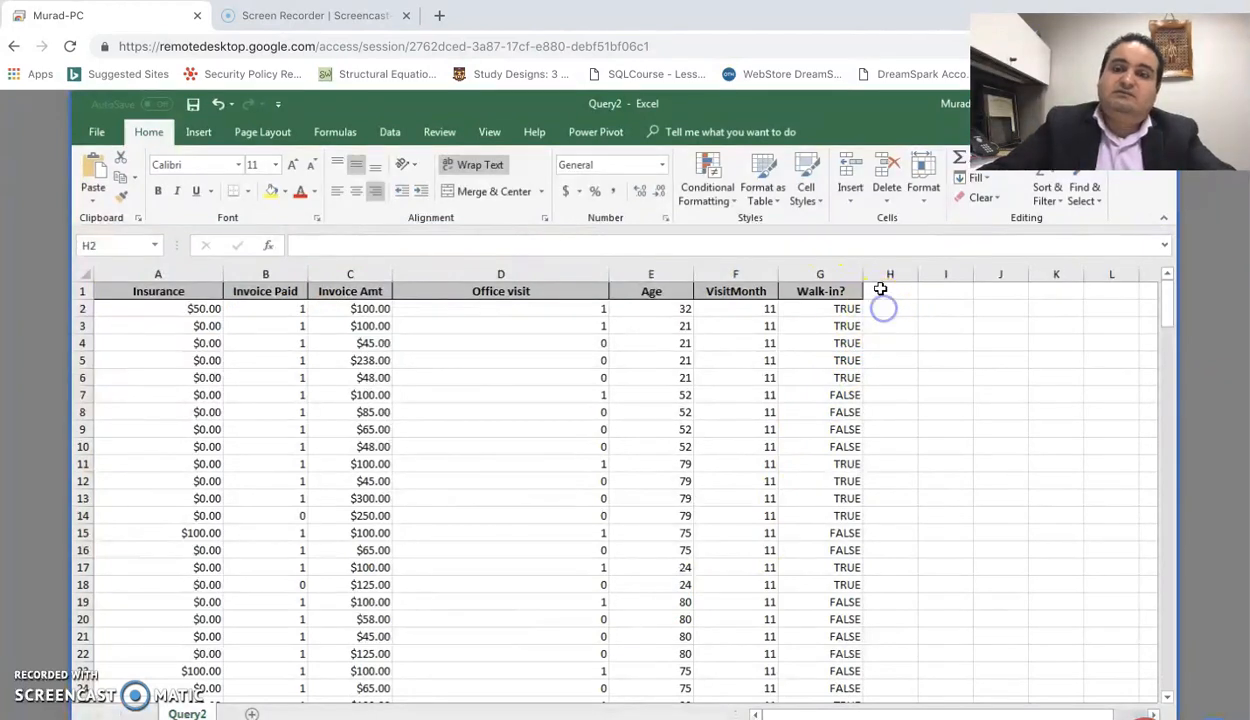
pyautogui.rightClick(877, 272)
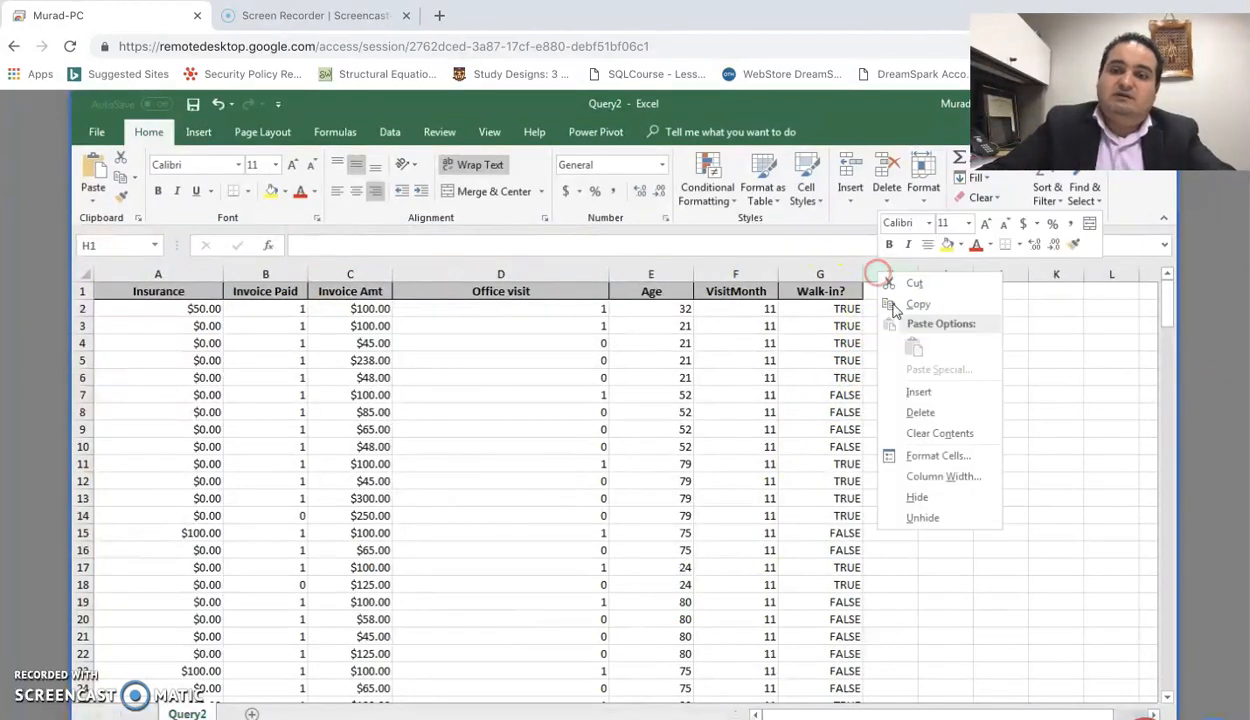
pyautogui.click(925, 391)
# Enter the formula =IF(G2=TRUE,1,0) in H2 to recode Walk-in? as 1 or 0
pyautogui.click(894, 312)
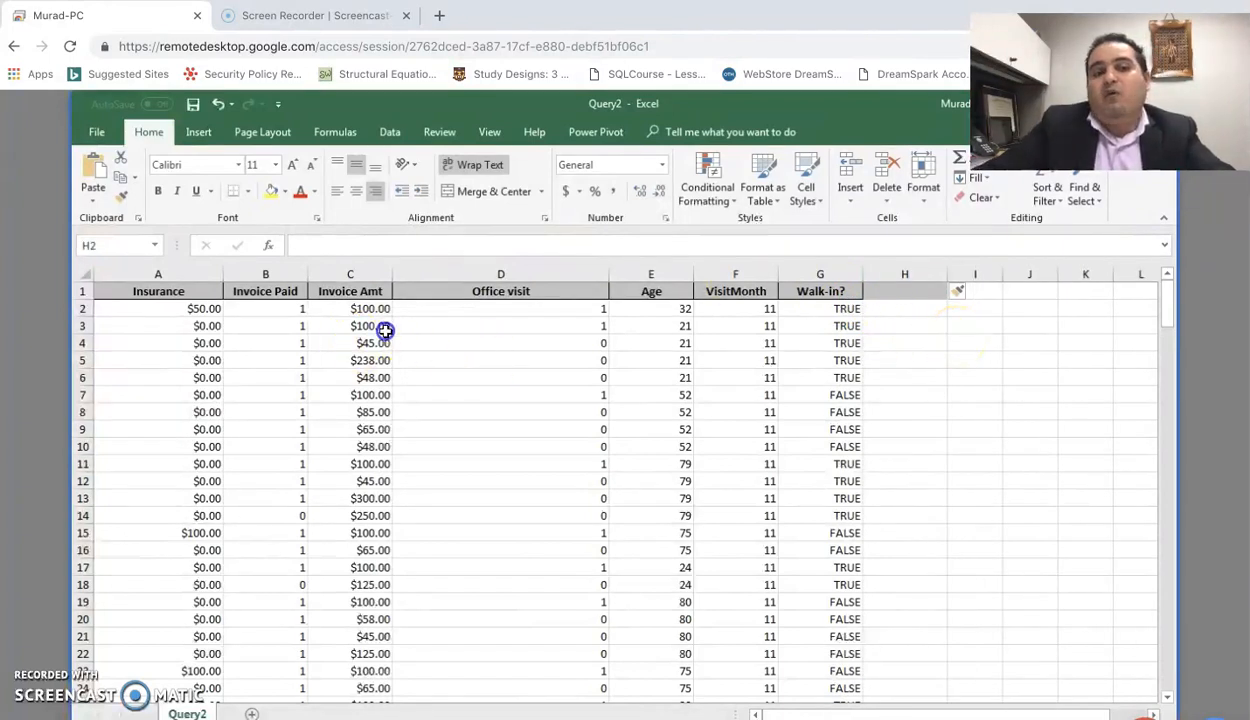
pyautogui.click(892, 293)
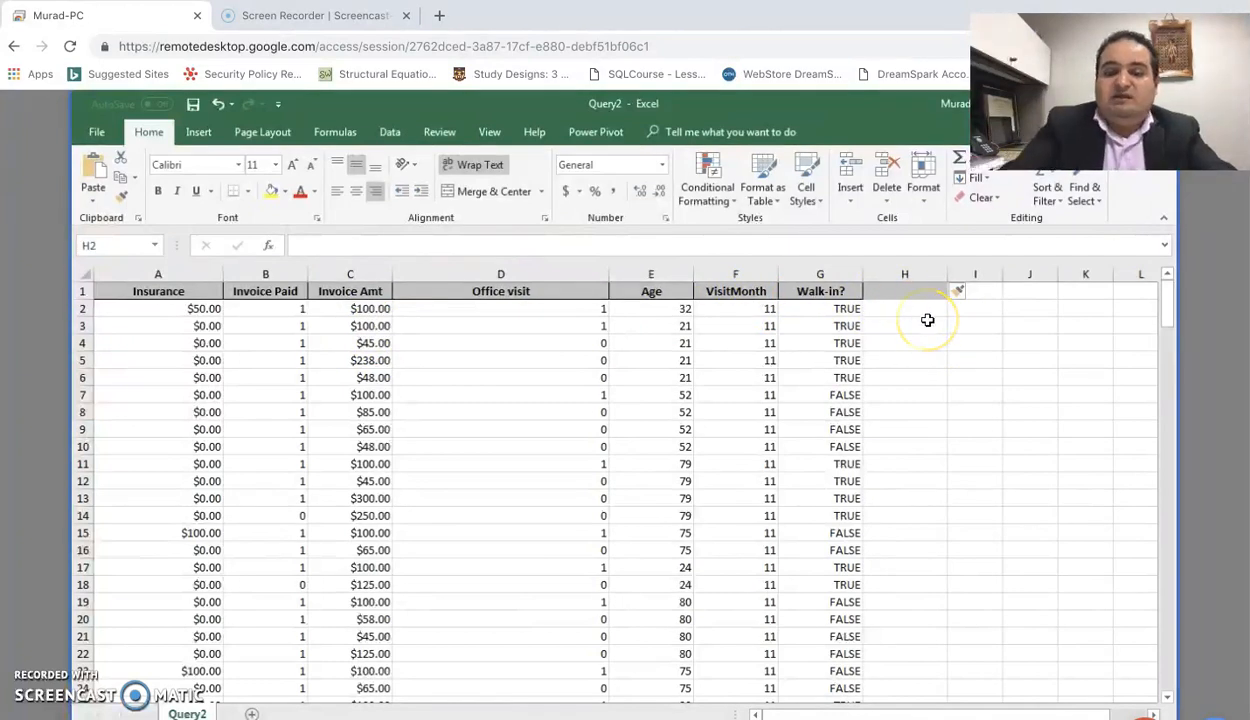
pyautogui.write('=if(')
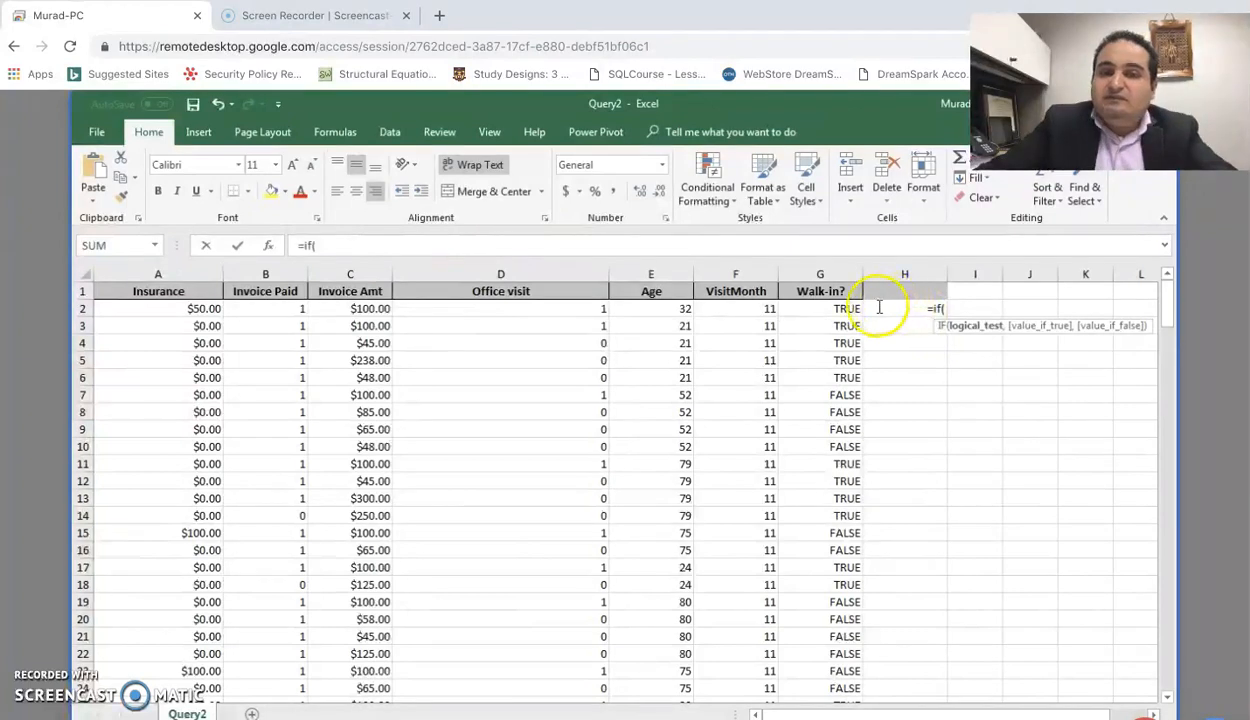
pyautogui.click(825, 309)
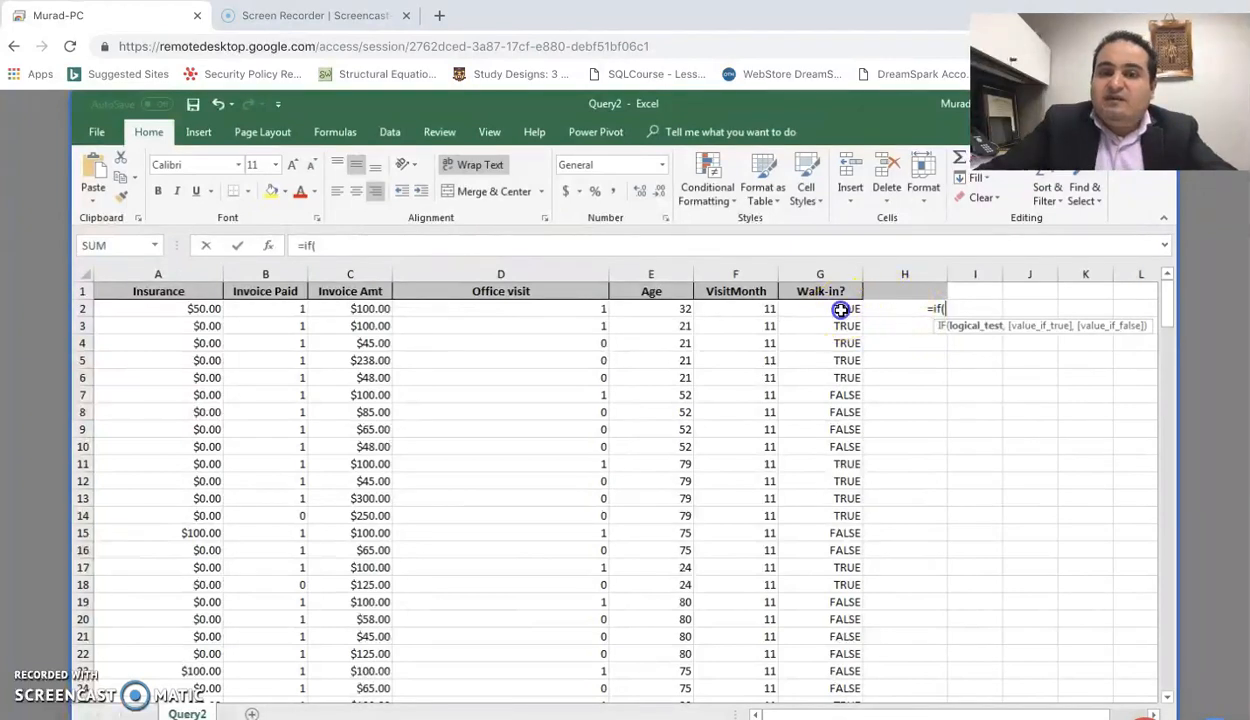
pyautogui.write('=')
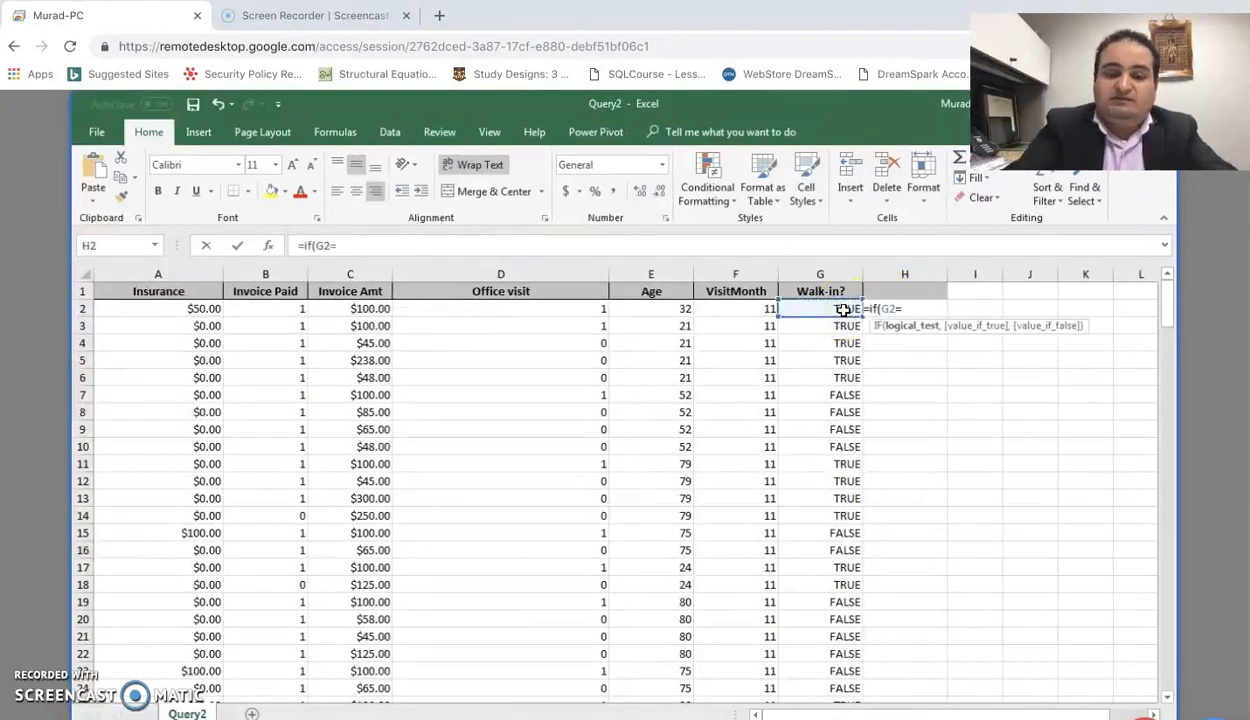
pyautogui.write('TRUE')
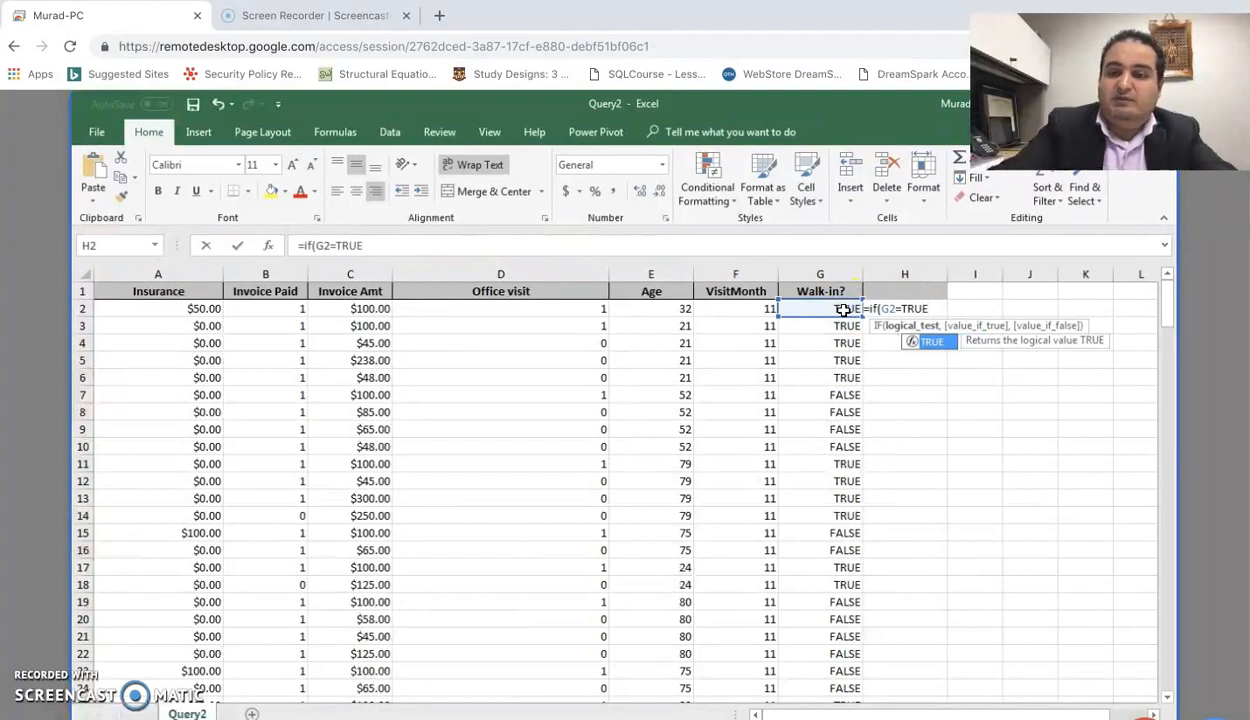
pyautogui.write(',')
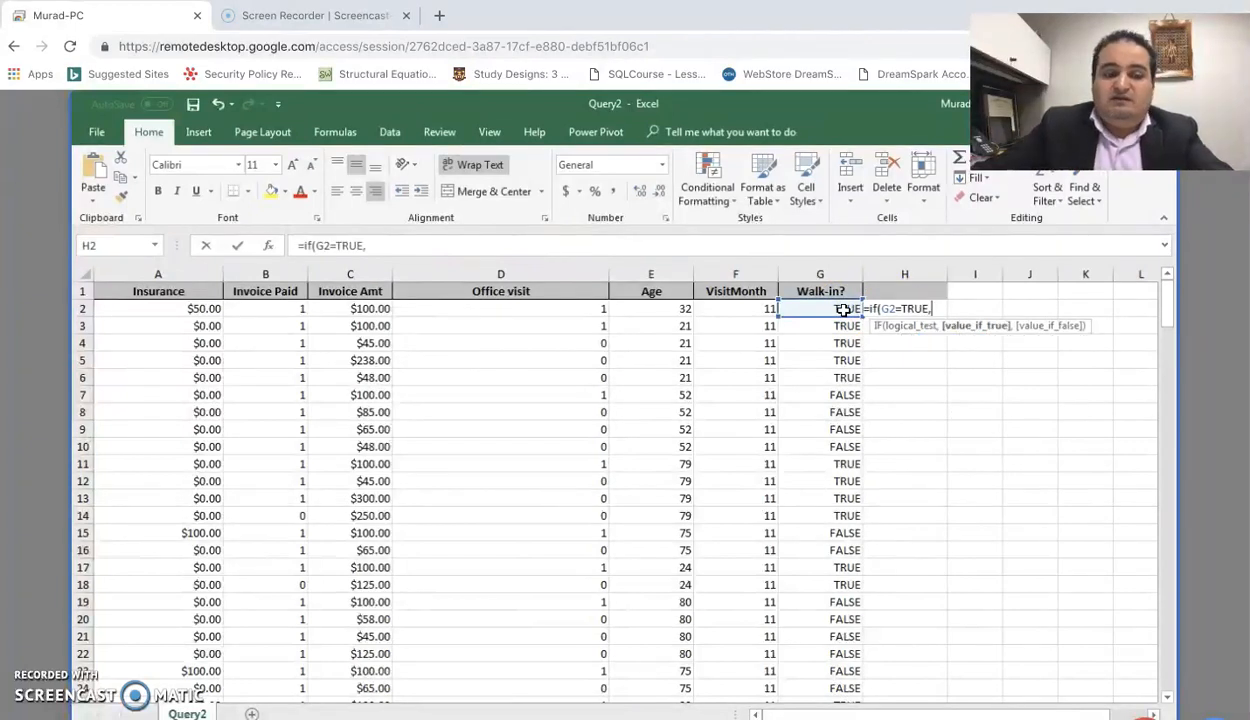
pyautogui.write('1')
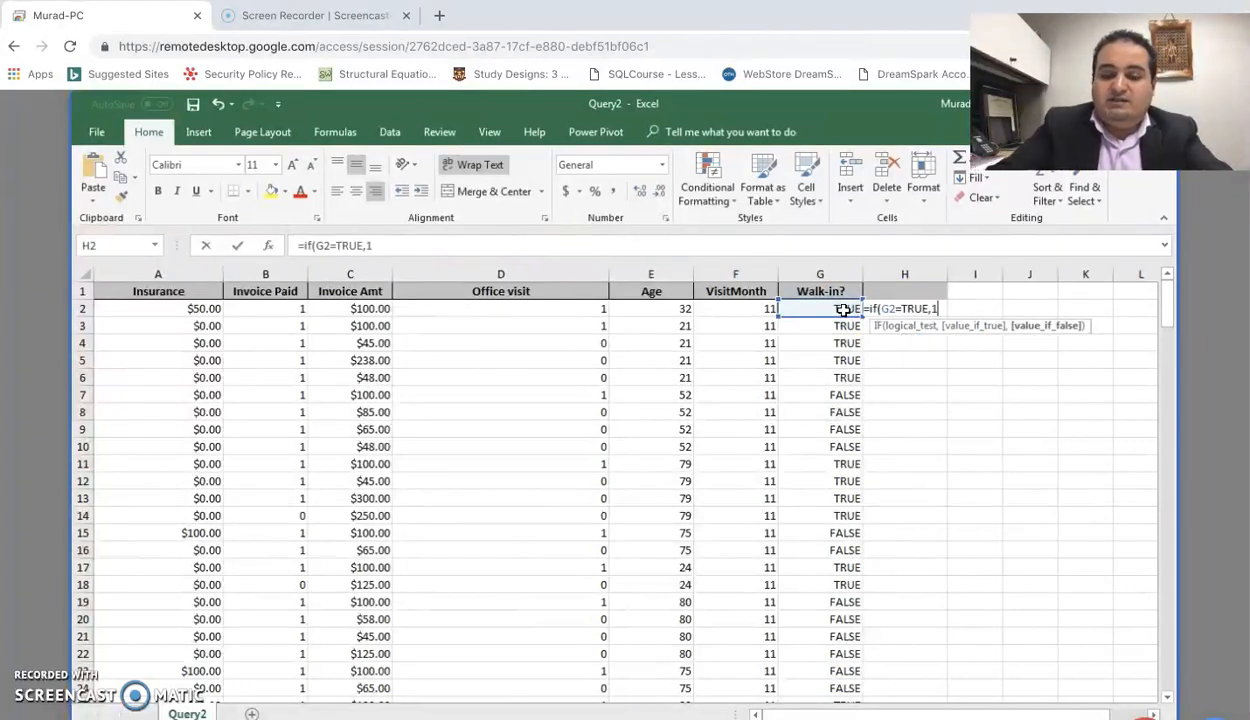
pyautogui.write(',0')
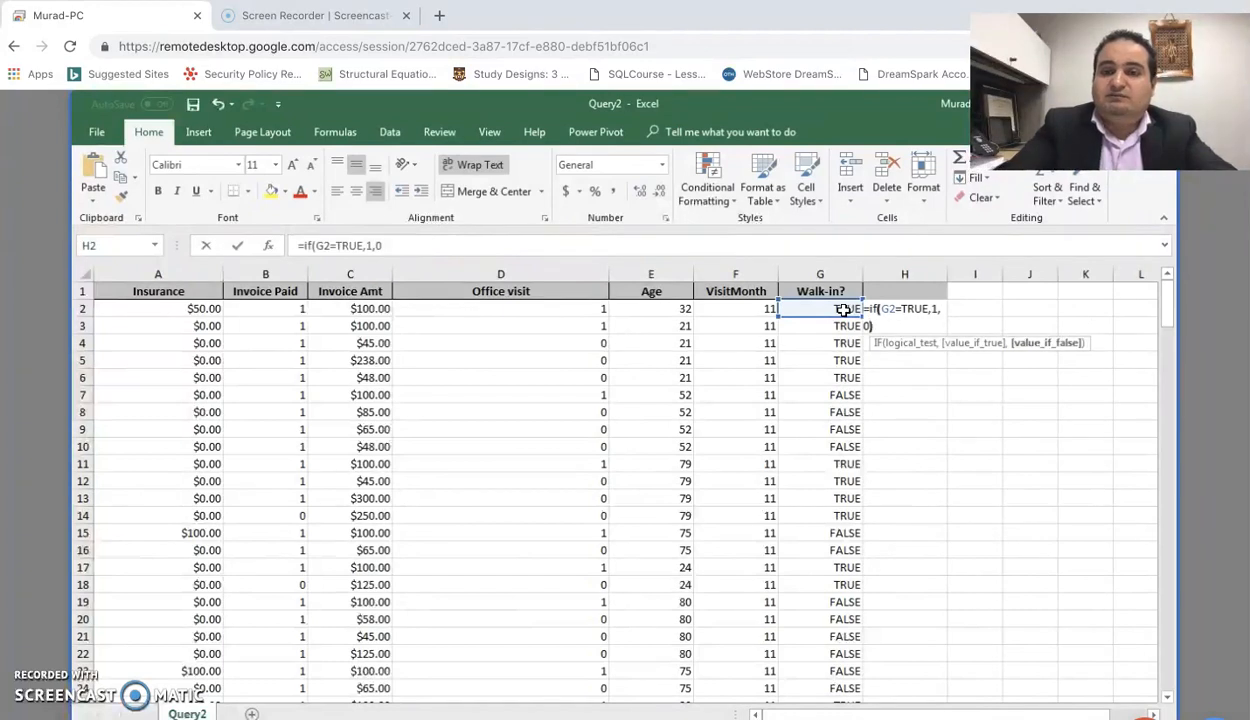
pyautogui.write(')')
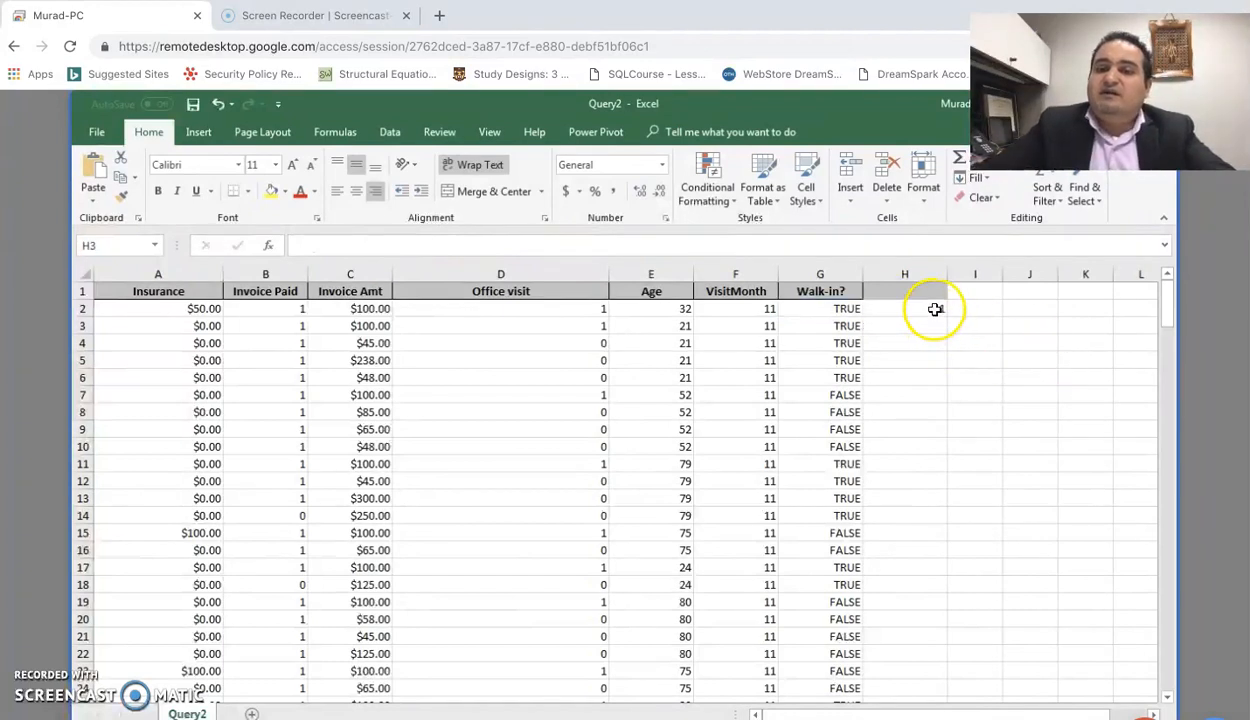
# Fill the H2 formula down the helper column and paste the results as values over the Walk-in? column starting at G2
pyautogui.click(933, 311)
pyautogui.doubleClick(945, 315)
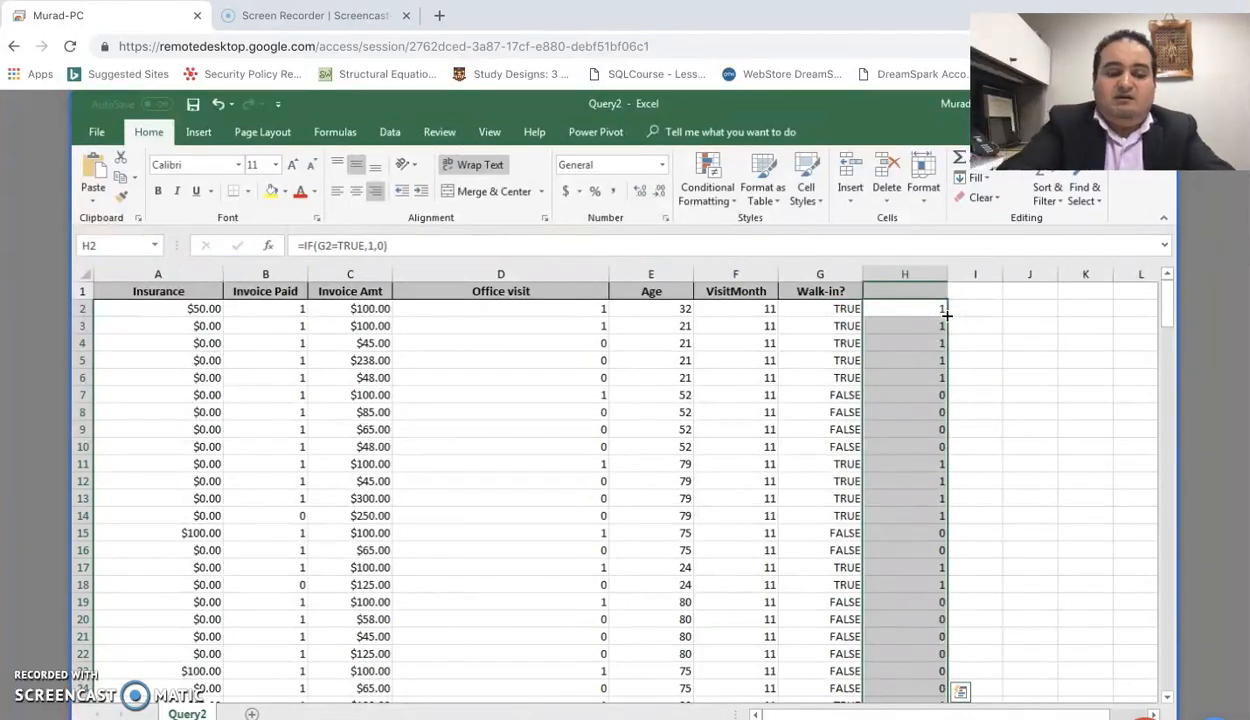
pyautogui.hotkey('ctrl', 'c')
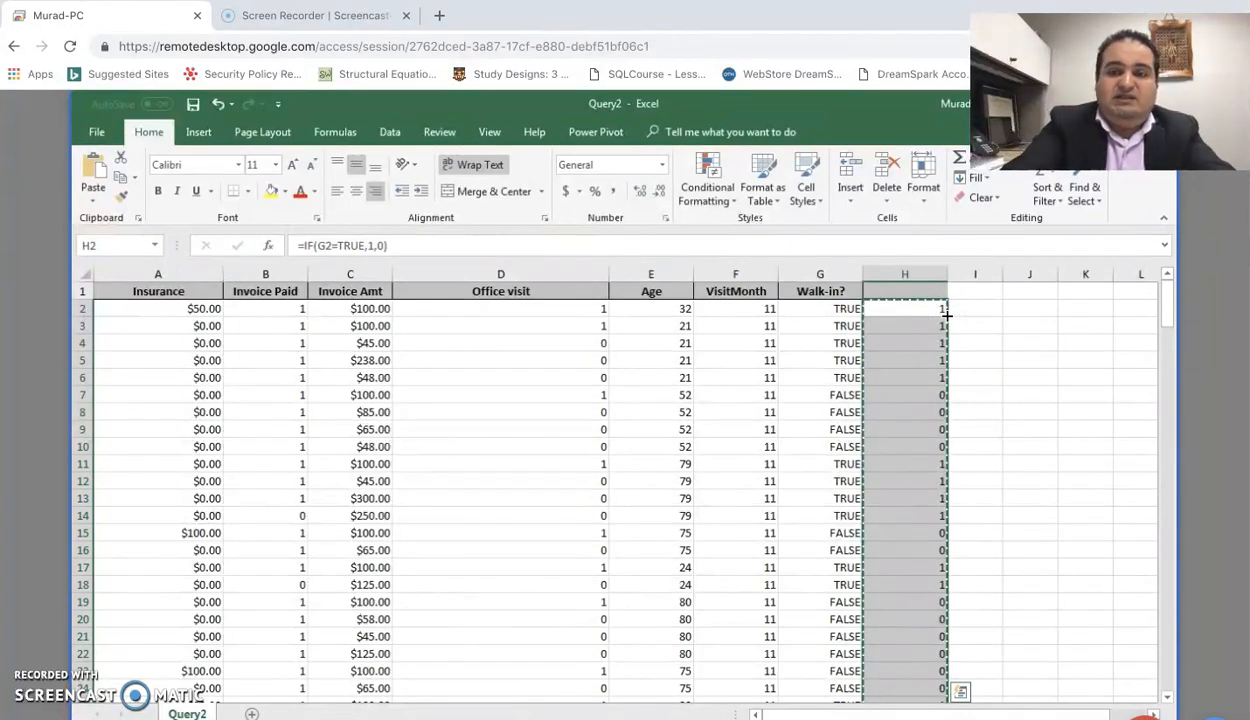
pyautogui.rightClick(832, 308)
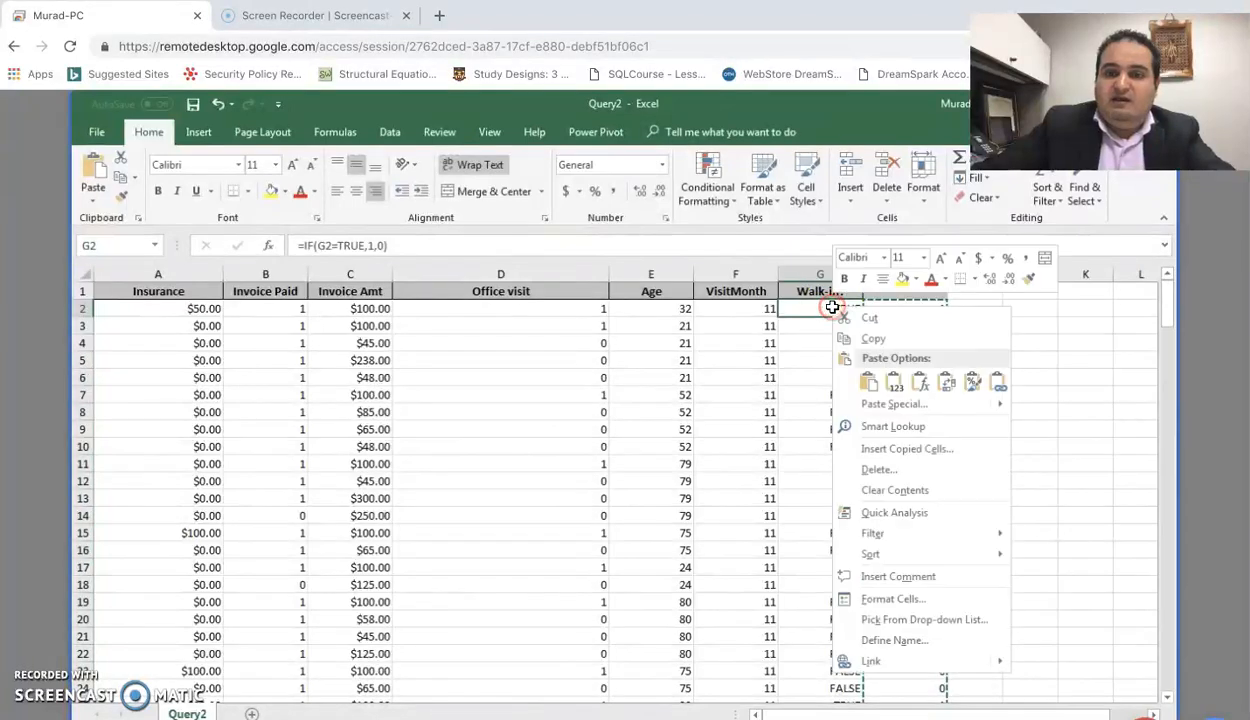
pyautogui.click(870, 388)
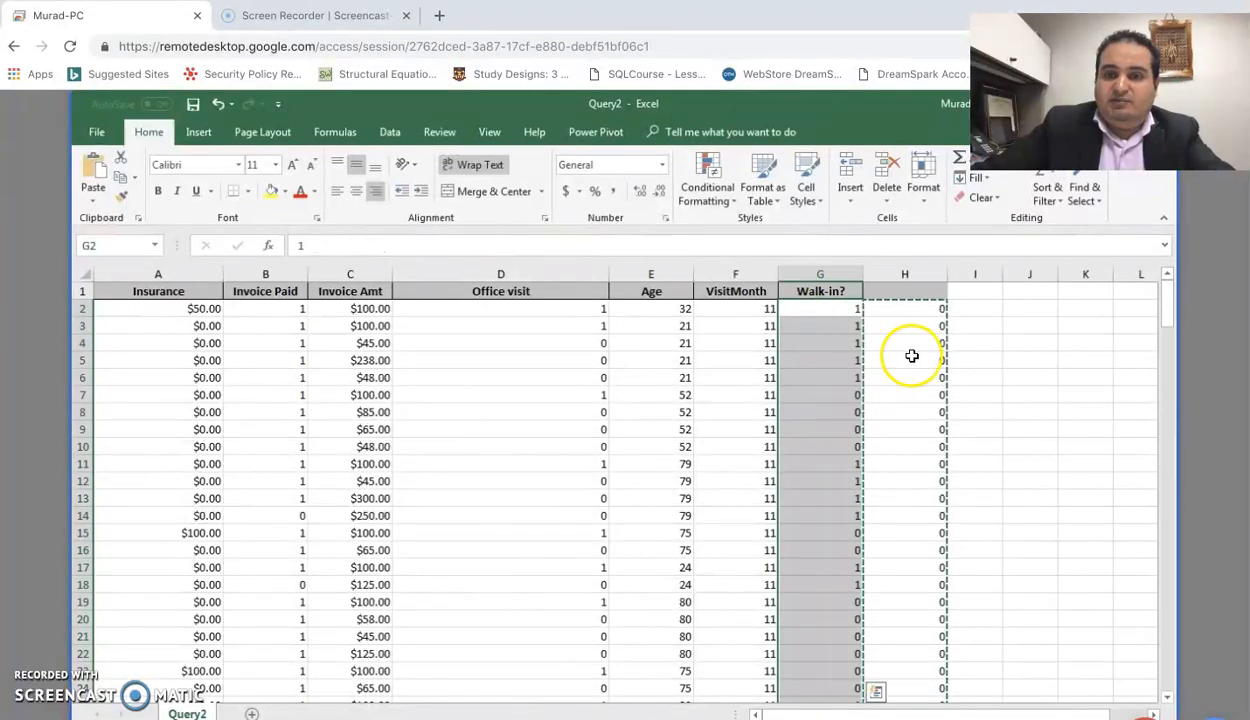
# Delete the helper column H next to Walk-in?
pyautogui.click(907, 273)
pyautogui.rightClick(910, 271)
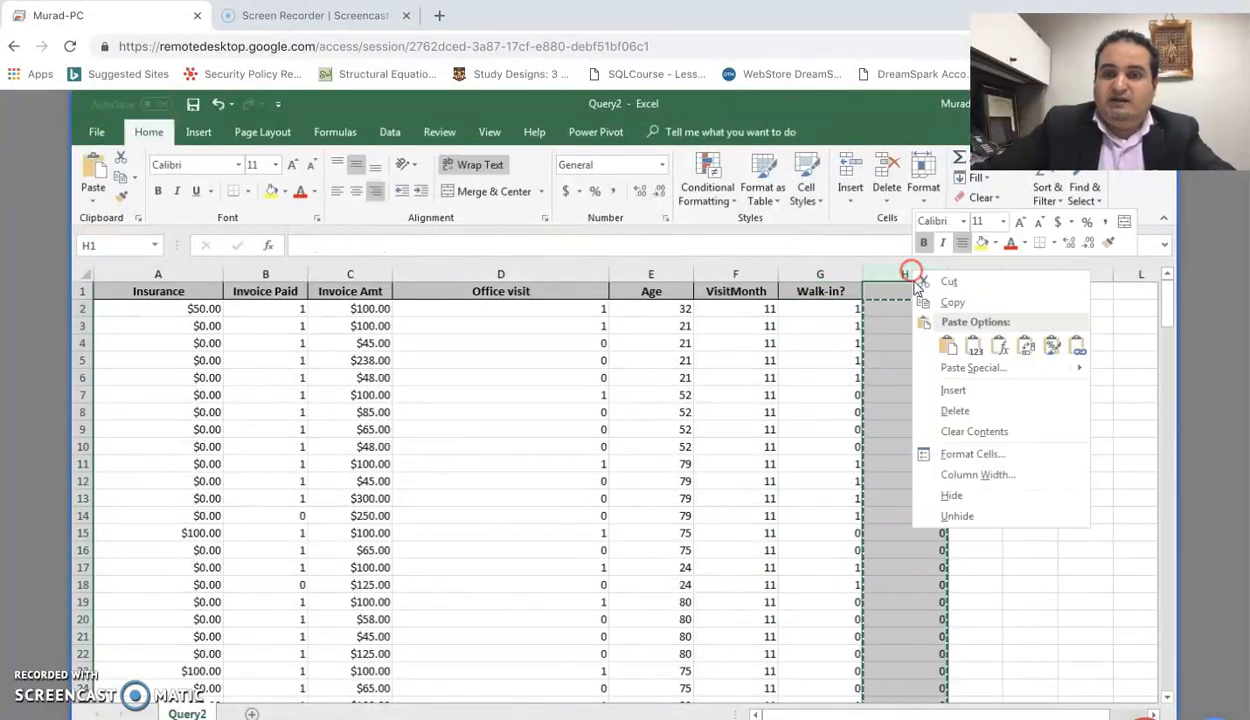
pyautogui.click(955, 410)
pyautogui.click(762, 398)
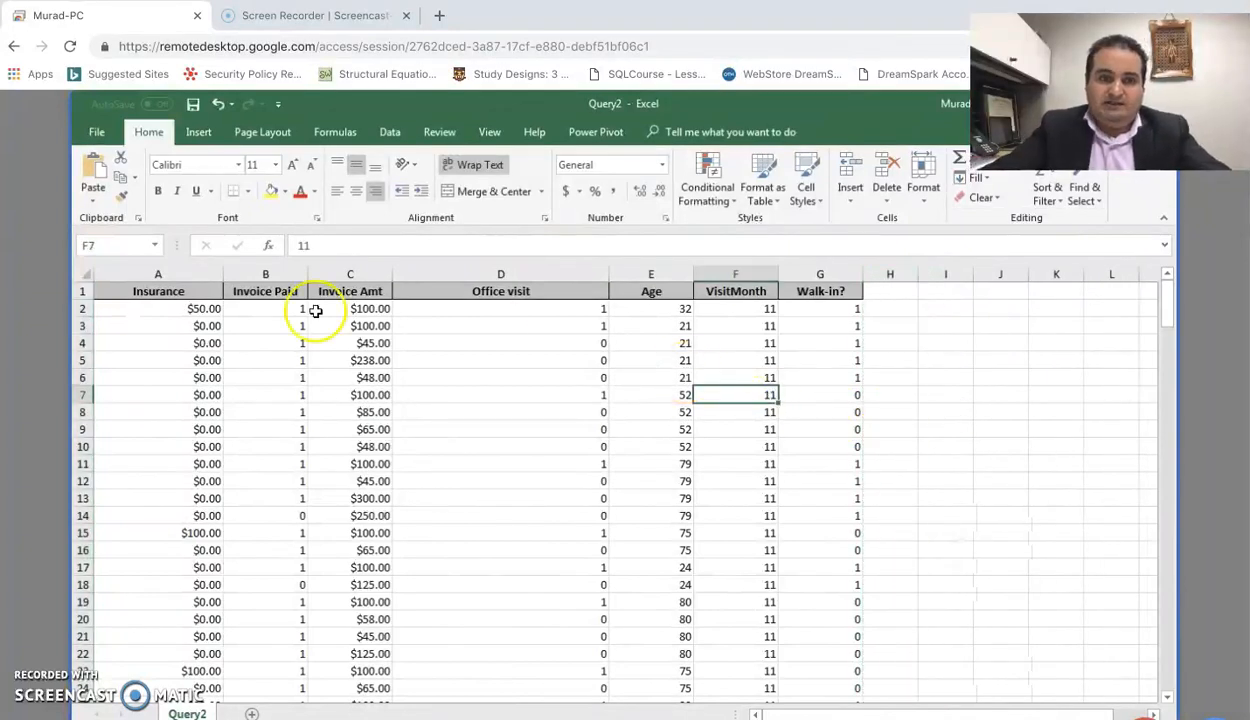
# Save the Query2 workbook with the recoded columns
pyautogui.click(193, 105)
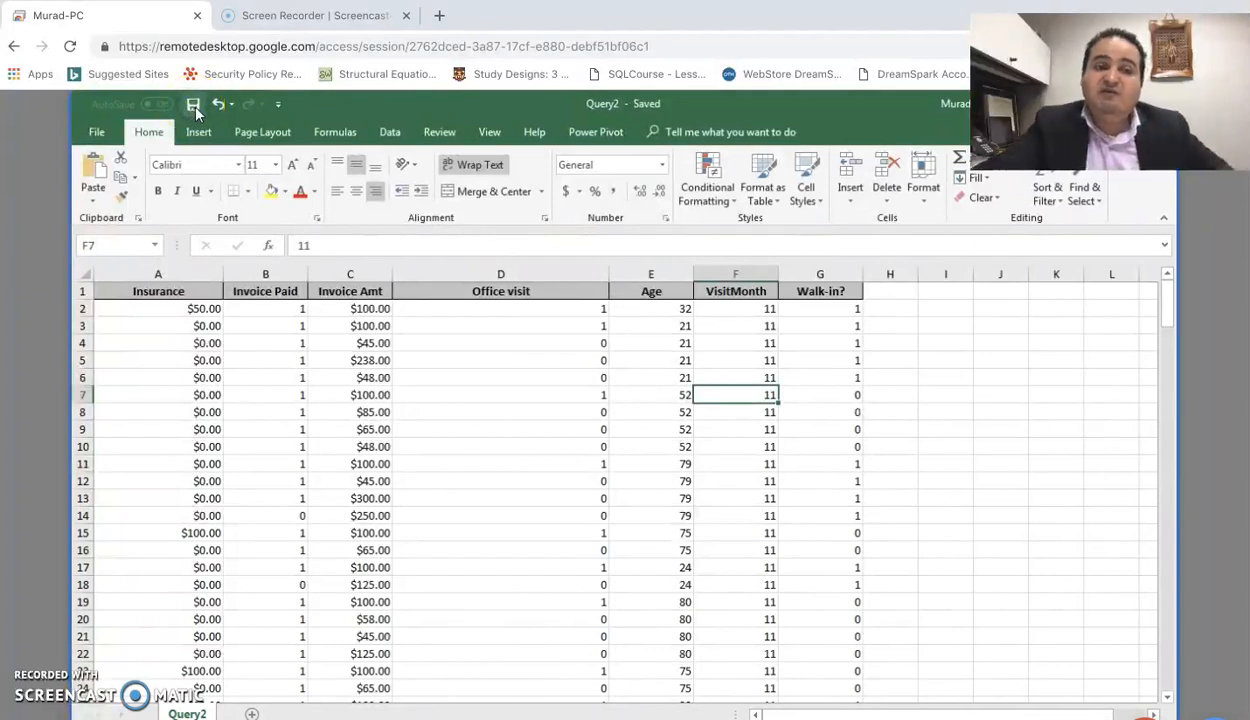
pyautogui.click(194, 105)
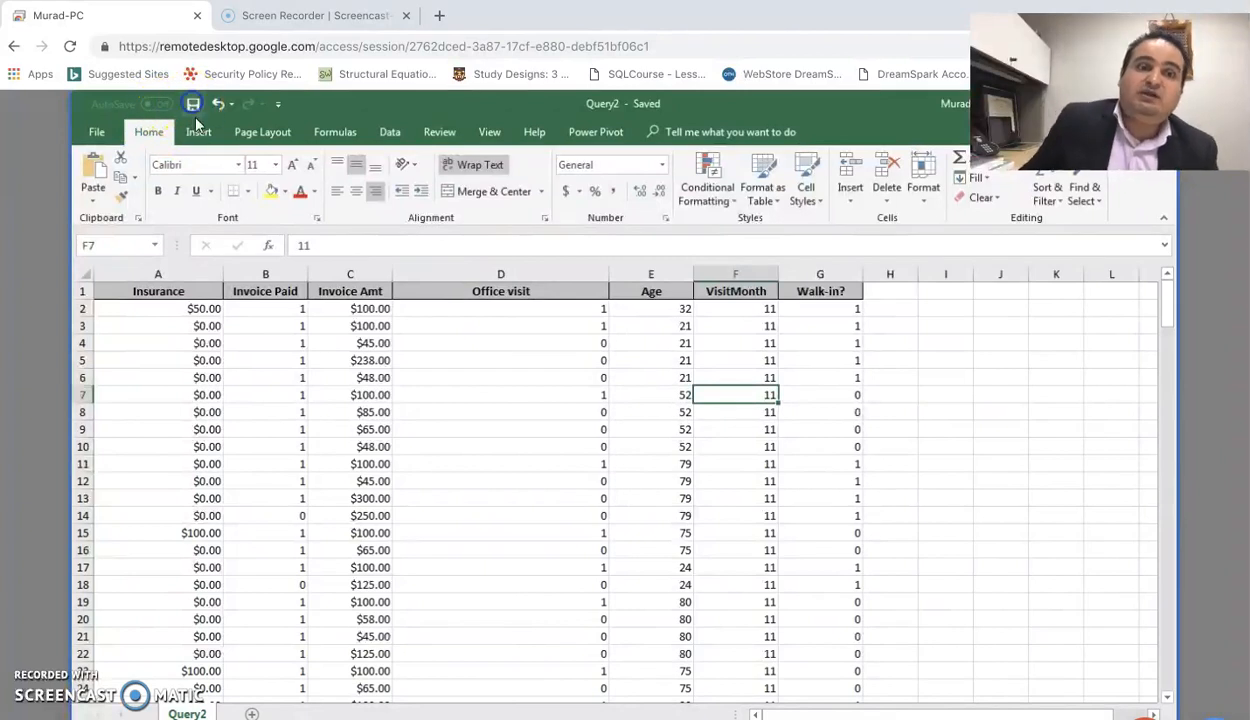
pyautogui.click(190, 106)
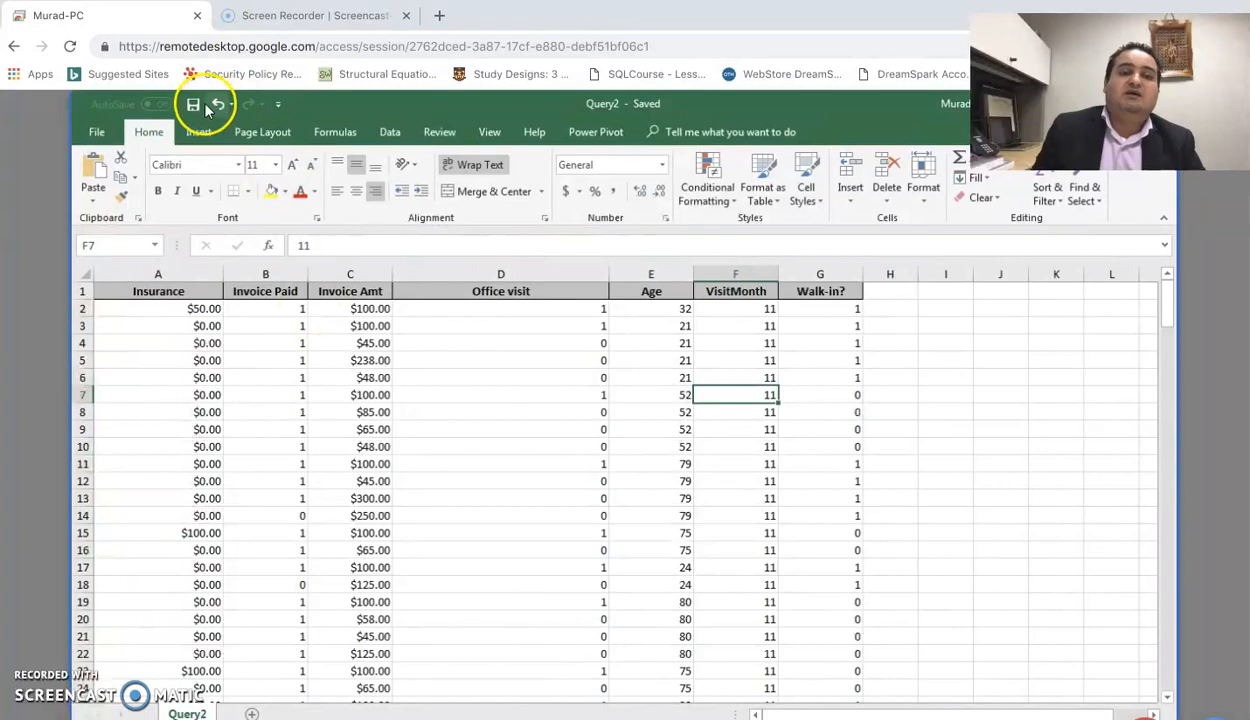
pyautogui.click(382, 412)
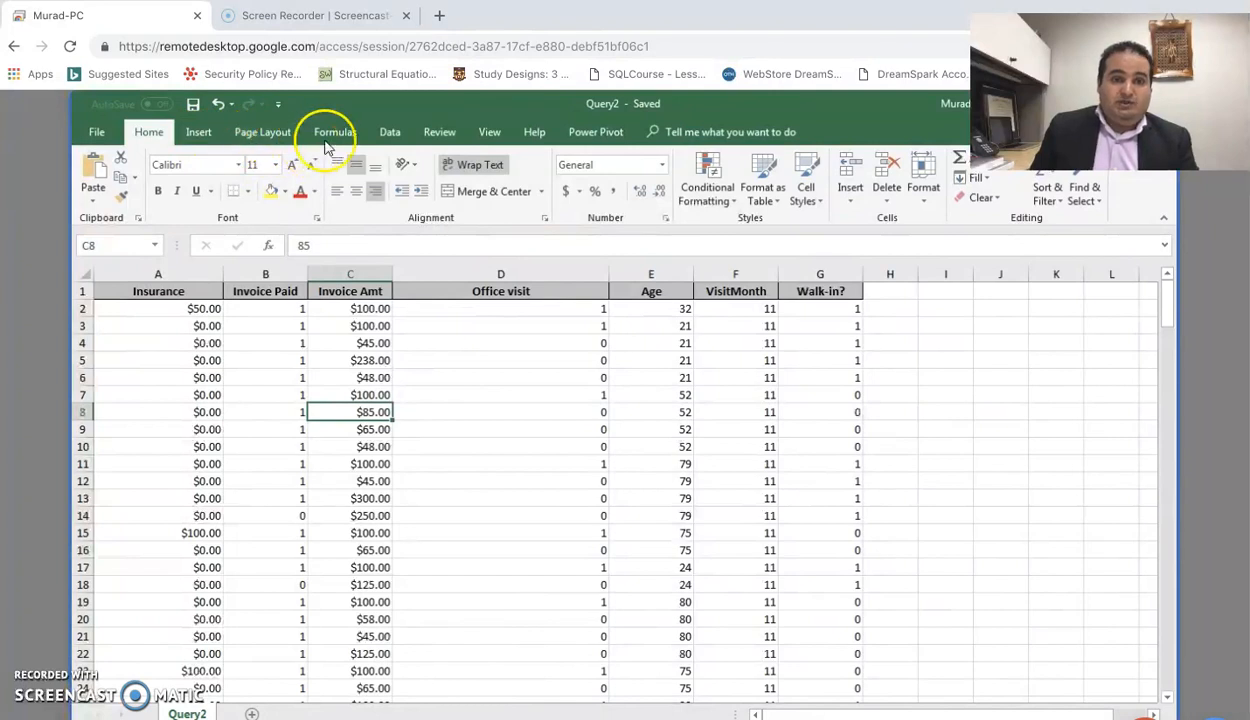
# Check that the Data Analysis tools are available and review the Analysis ToolPak setting among the Excel add-ins
pyautogui.click(390, 134)
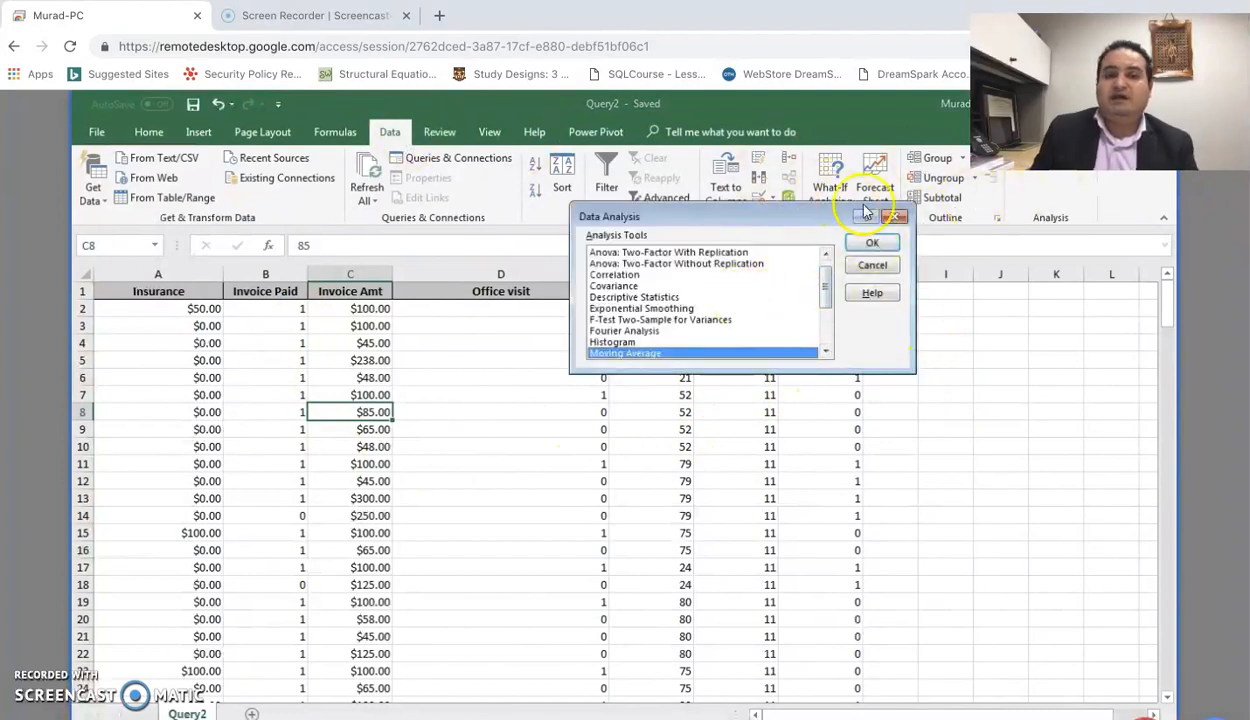
pyautogui.click(898, 218)
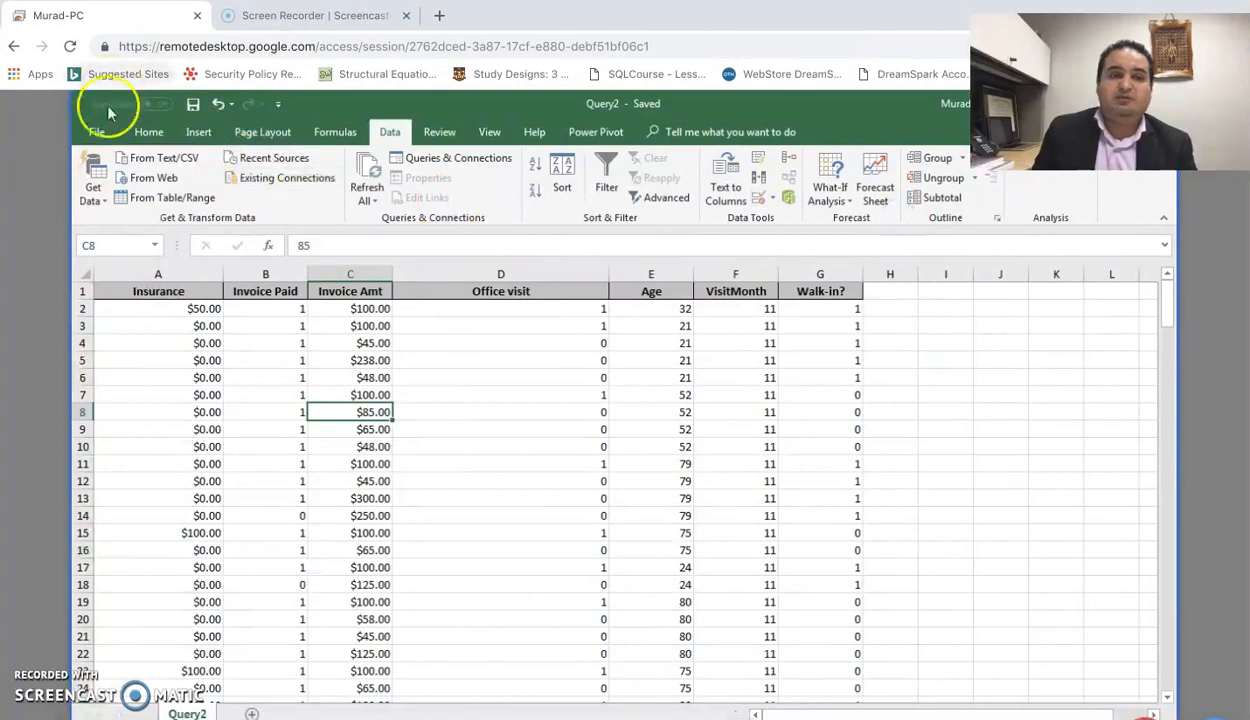
pyautogui.click(97, 134)
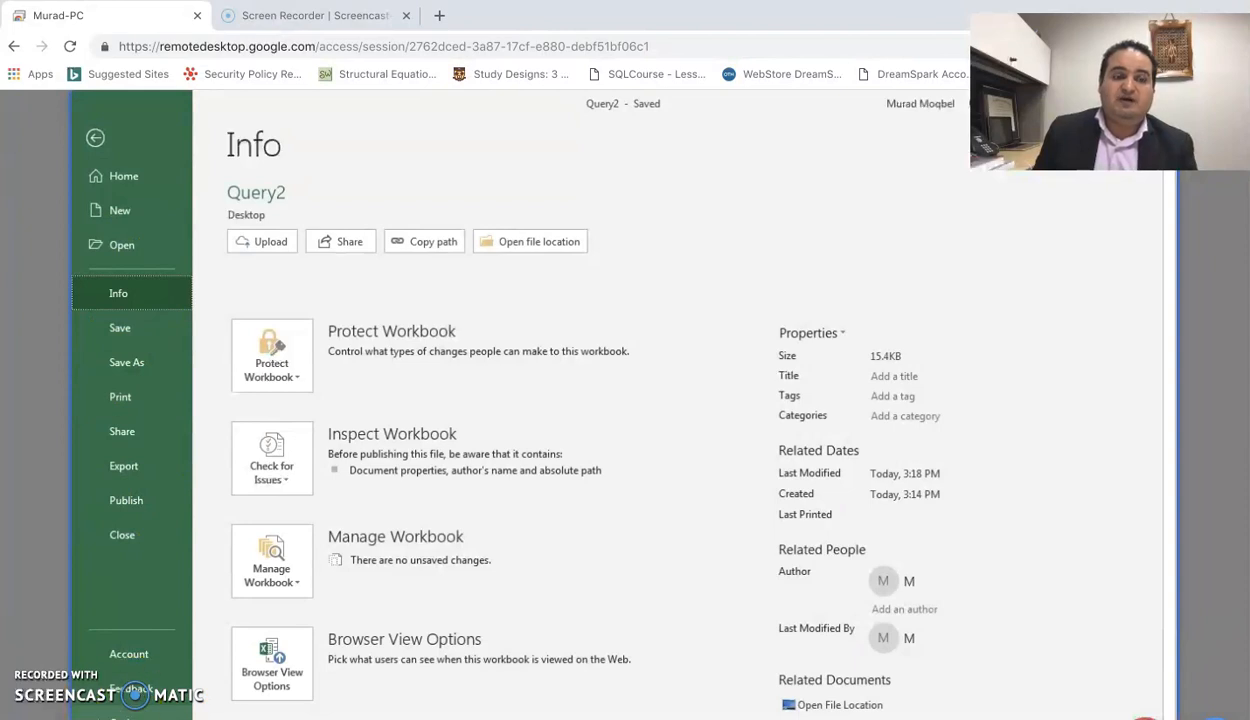
pyautogui.click(120, 714)
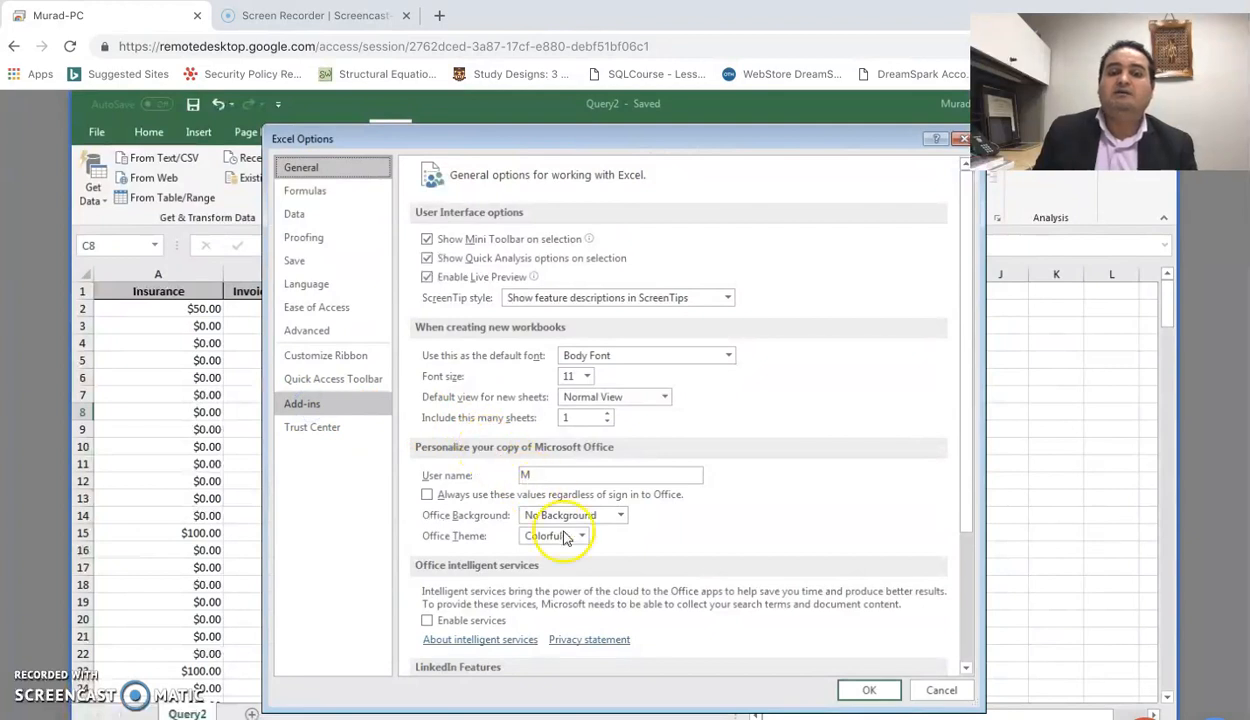
pyautogui.click(302, 404)
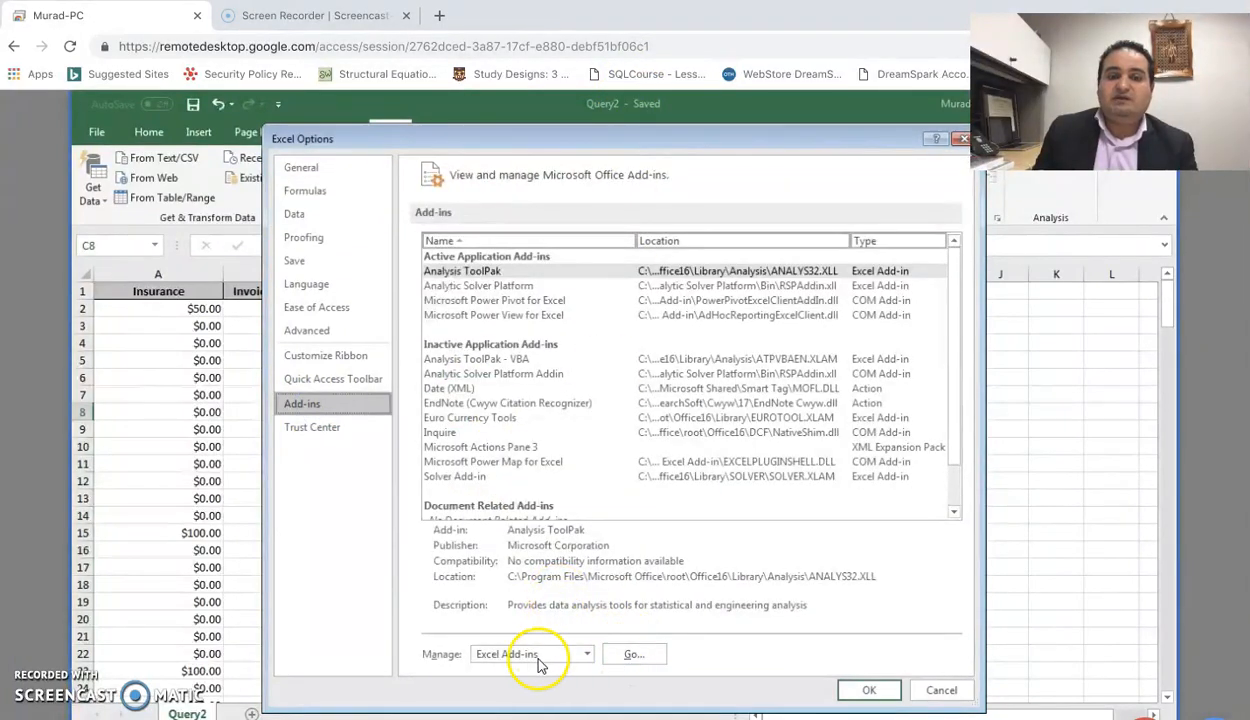
pyautogui.click(633, 654)
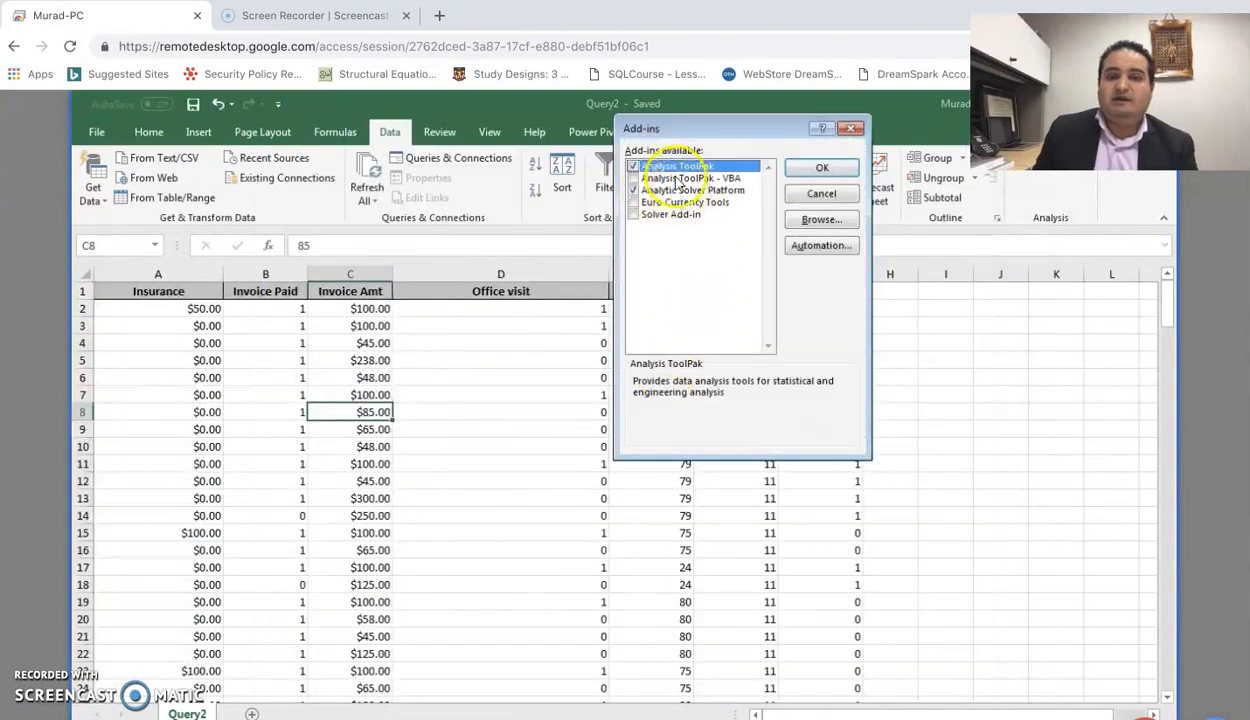
pyautogui.click(849, 129)
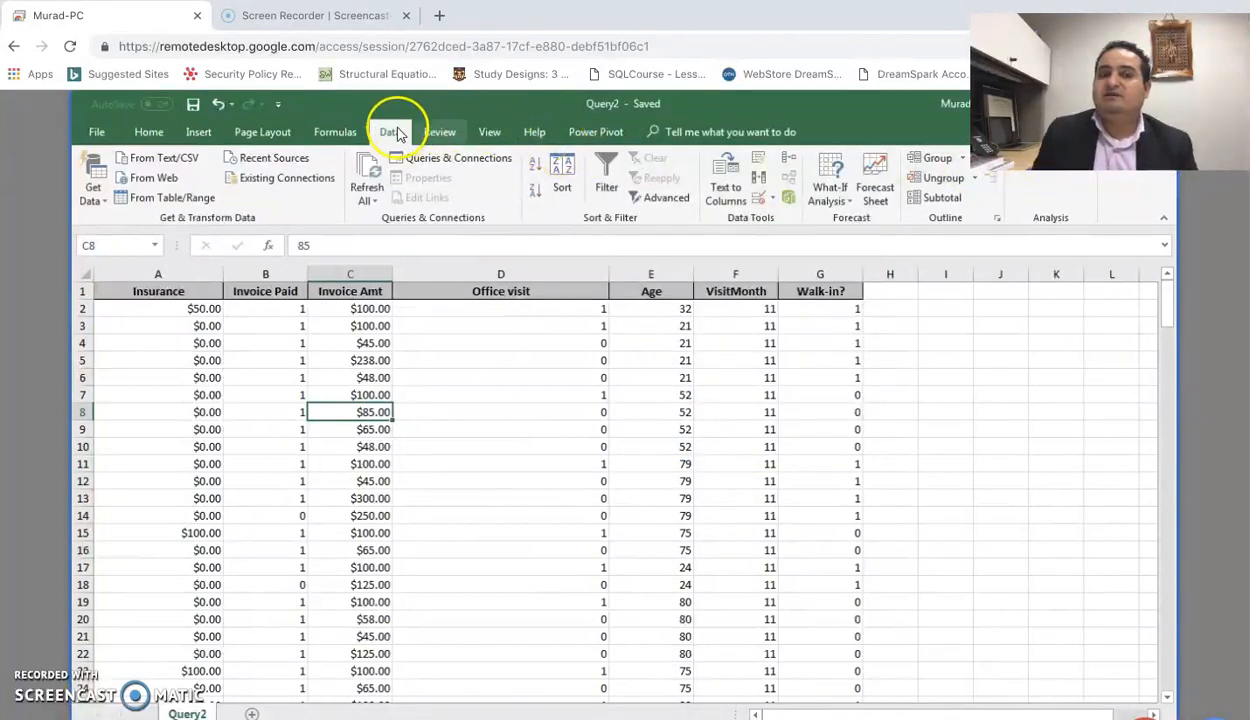
# Run a Correlation analysis on columns A to G, grouped by columns with labels in the first row, output to a new worksheet
pyautogui.click(1052, 175)
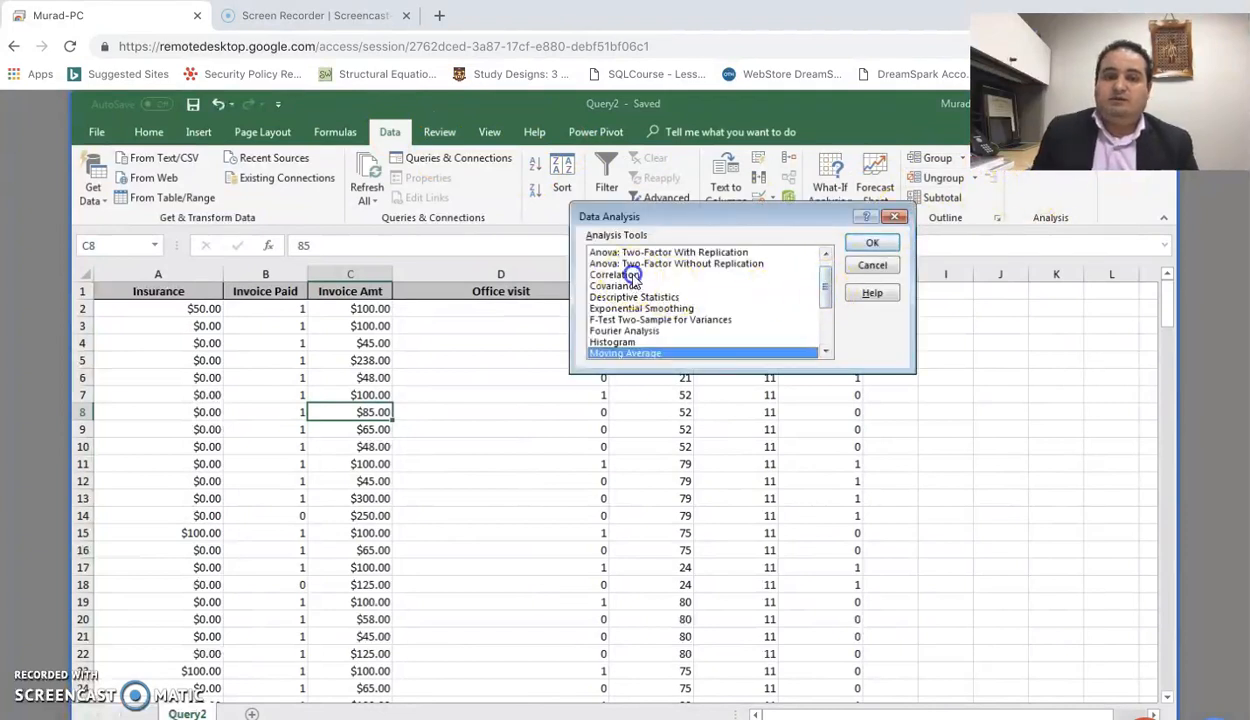
pyautogui.click(630, 276)
pyautogui.click(872, 245)
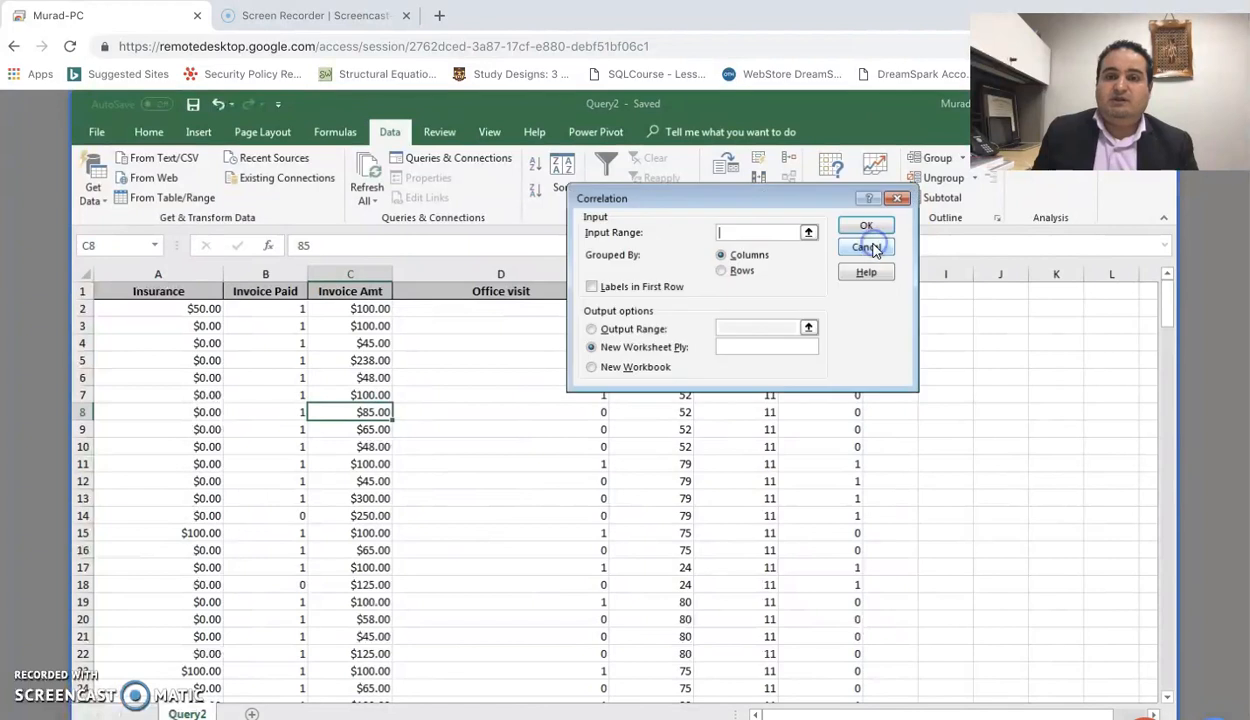
pyautogui.moveTo(784, 195); pyautogui.dragTo(1086, 201)
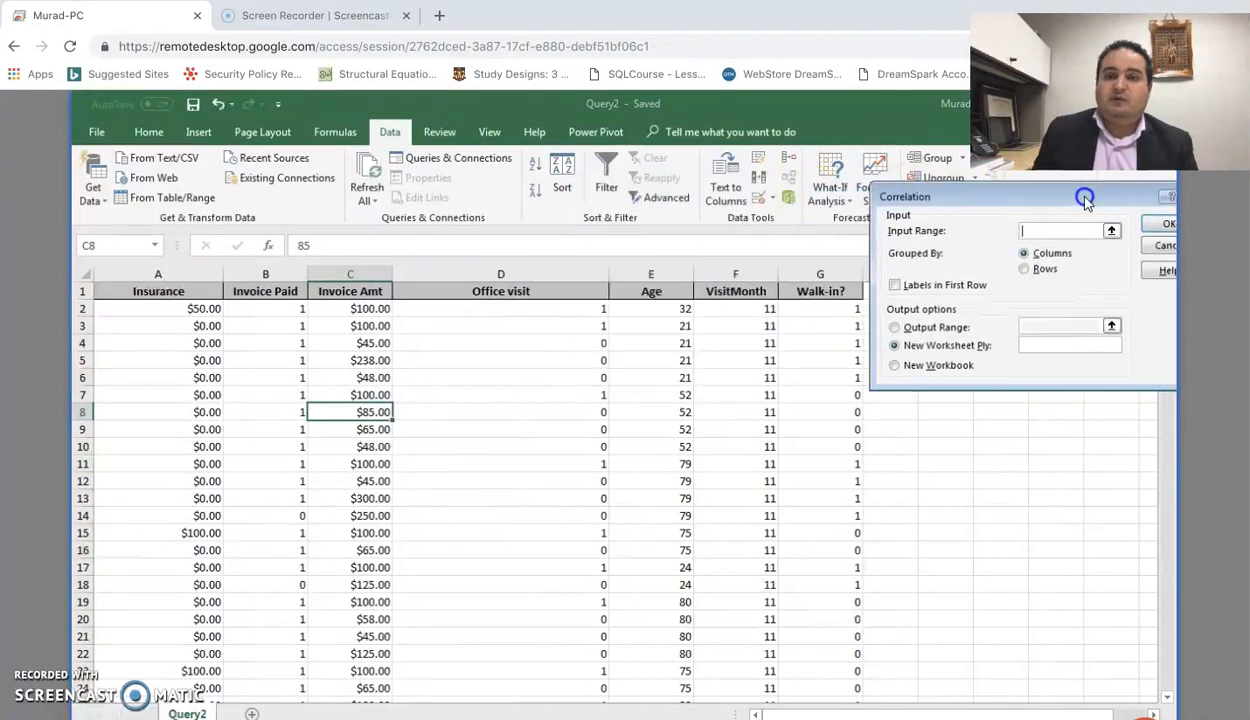
pyautogui.moveTo(822, 274); pyautogui.dragTo(124, 266)
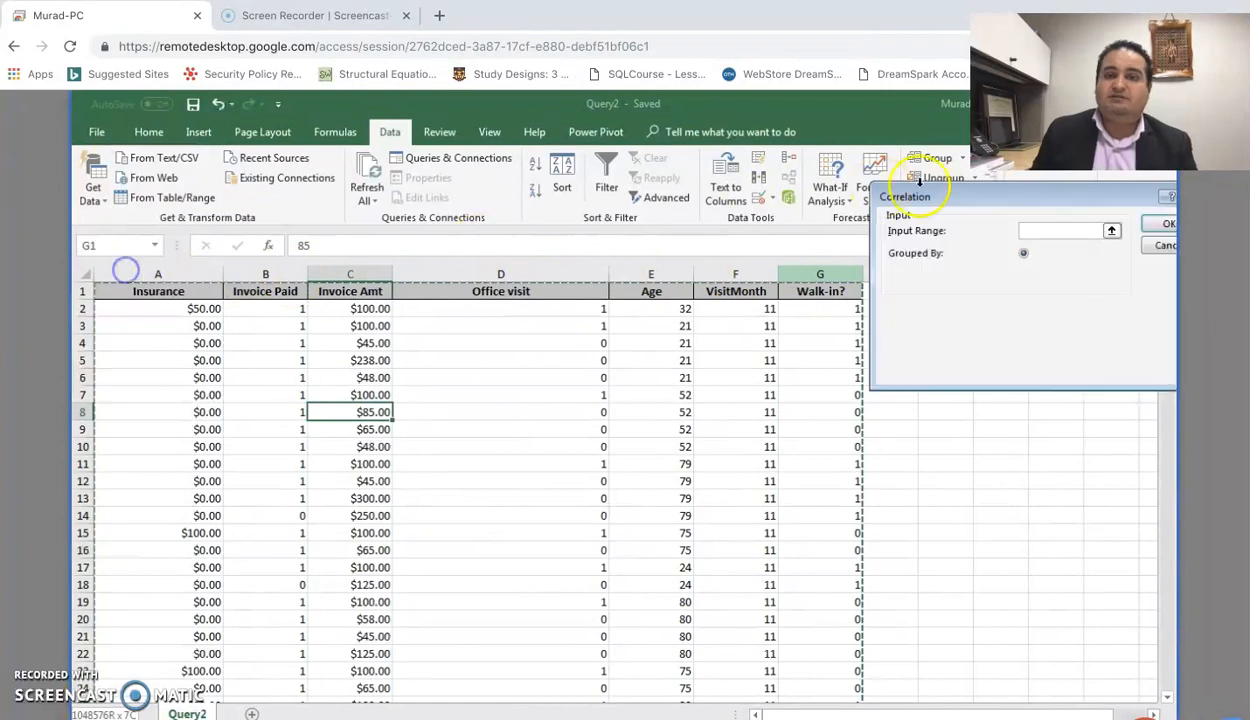
pyautogui.moveTo(1072, 201); pyautogui.dragTo(798, 197)
pyautogui.click(621, 281)
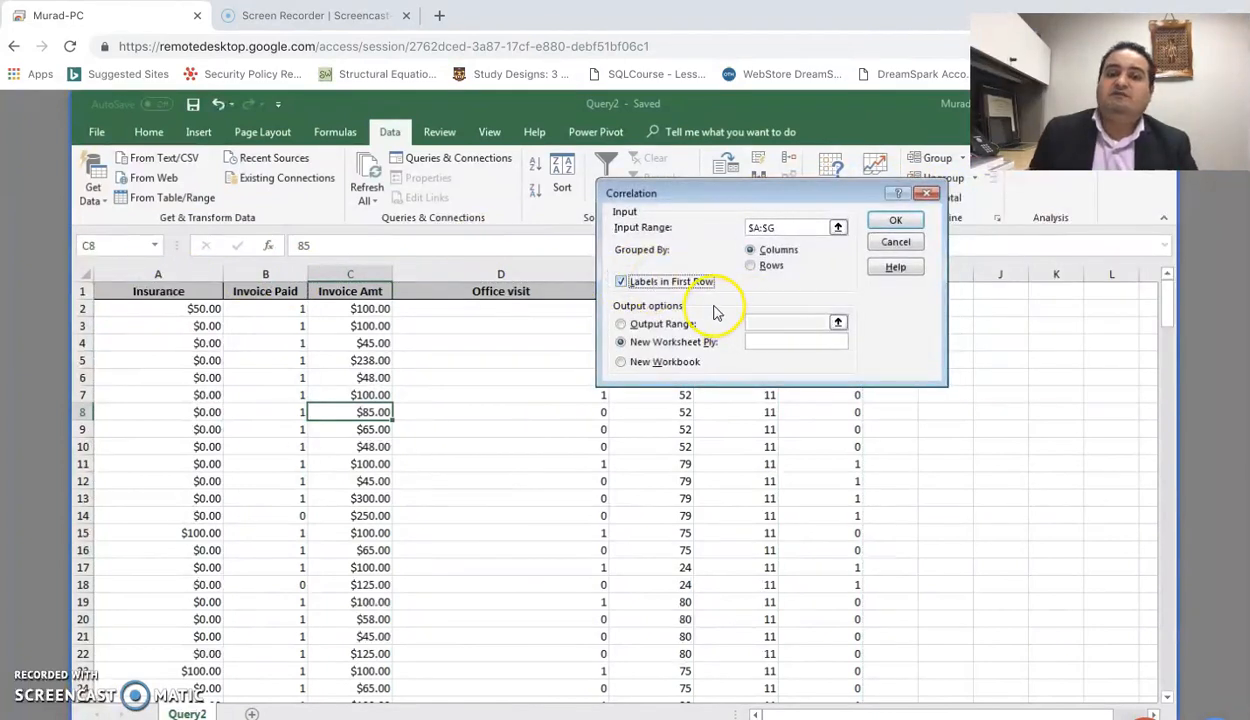
pyautogui.click(895, 221)
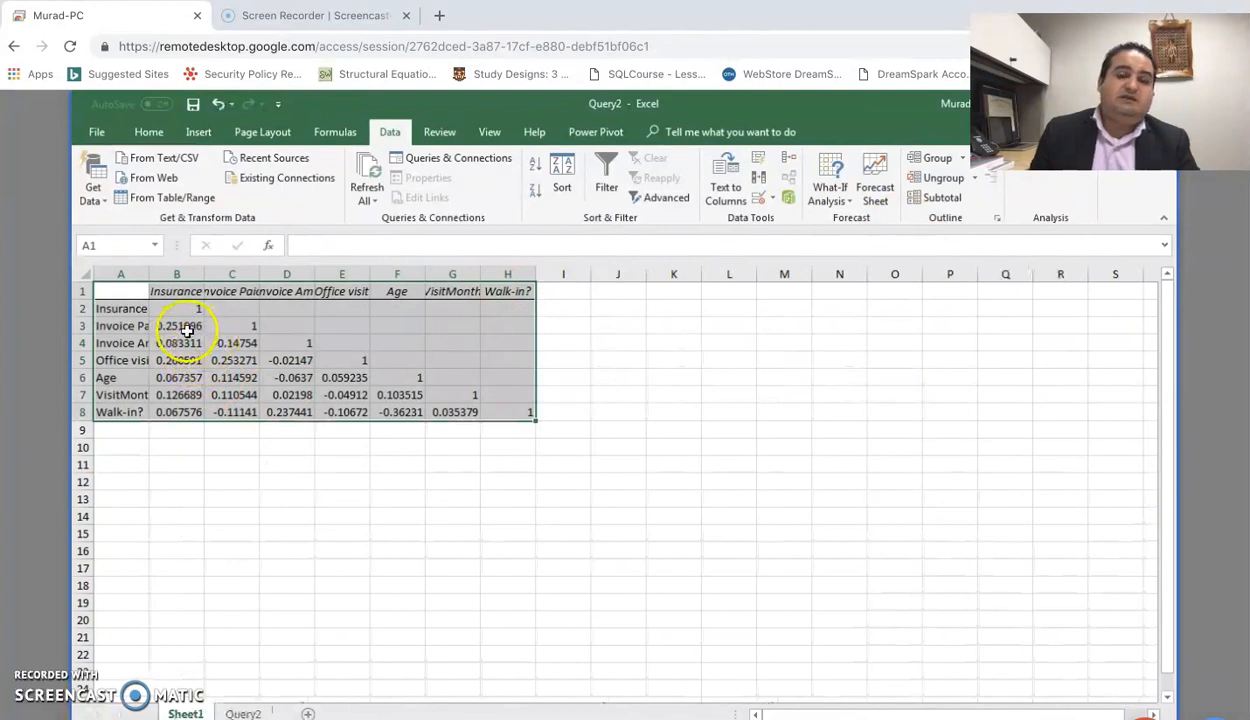
# Autofit all columns of the correlation matrix and fill the Invoice Amt–Insurance coefficient in cell B4 with yellow
pyautogui.doubleClick(148, 273)
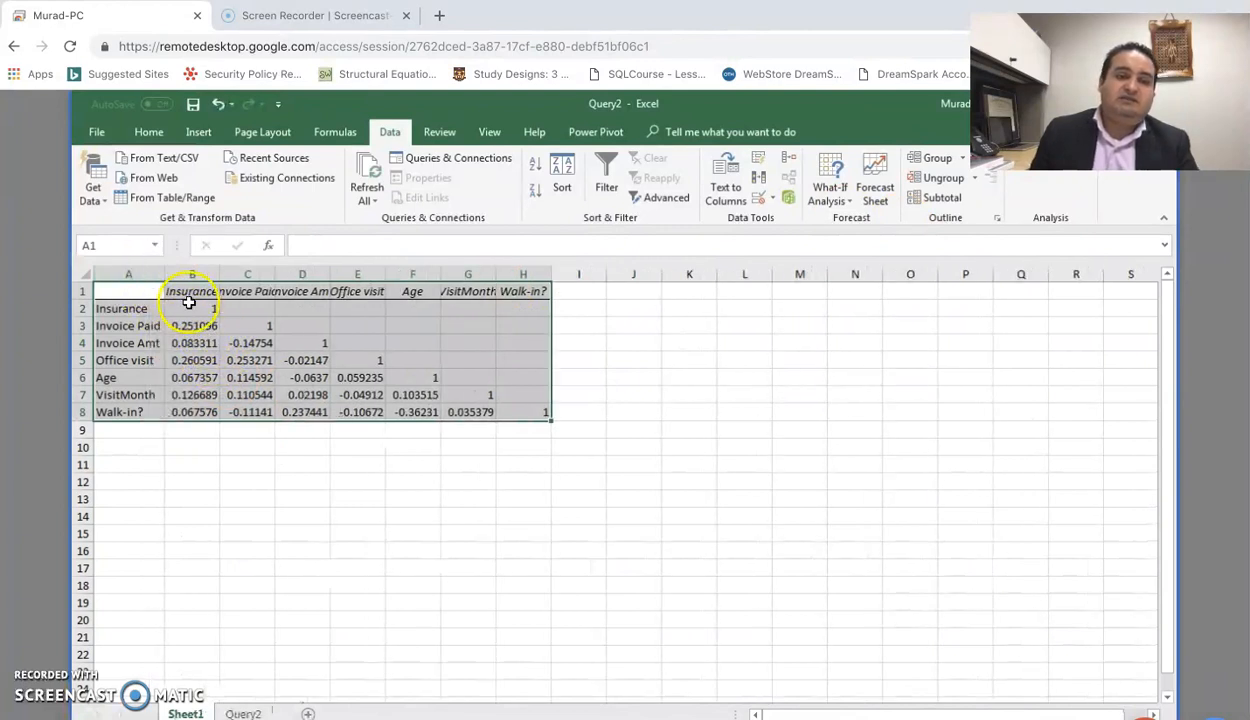
pyautogui.doubleClick(273, 273)
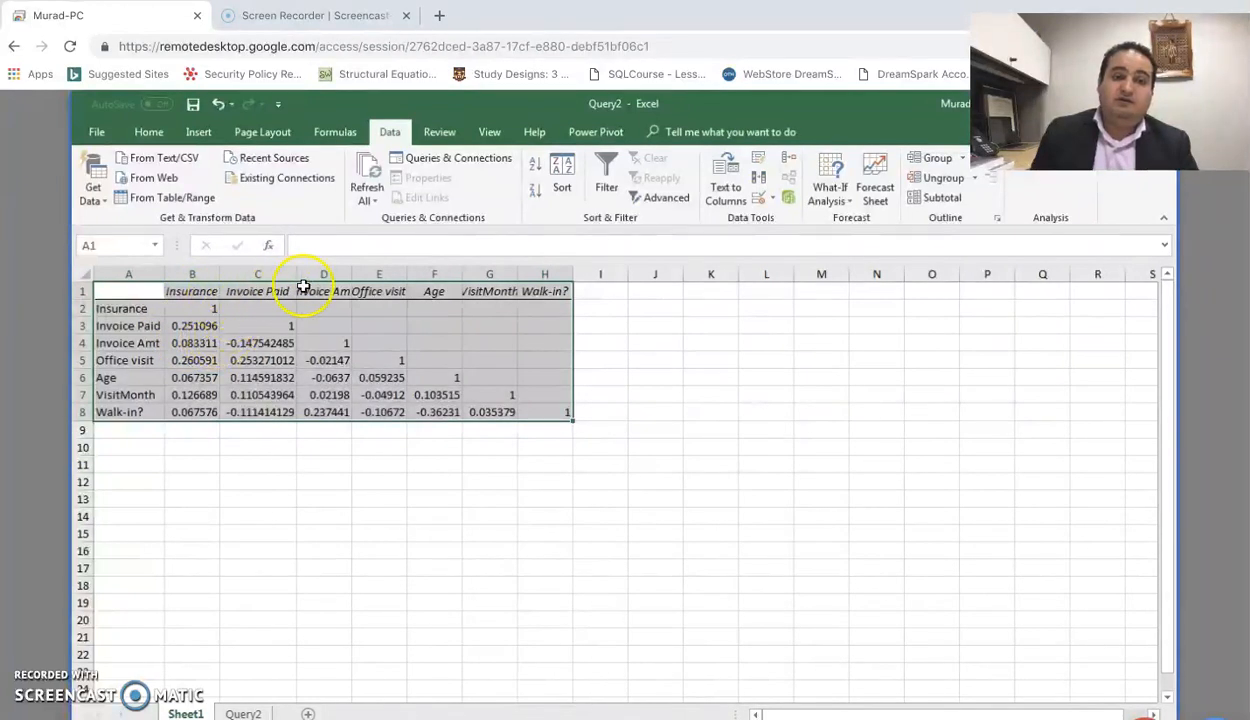
pyautogui.click(86, 273)
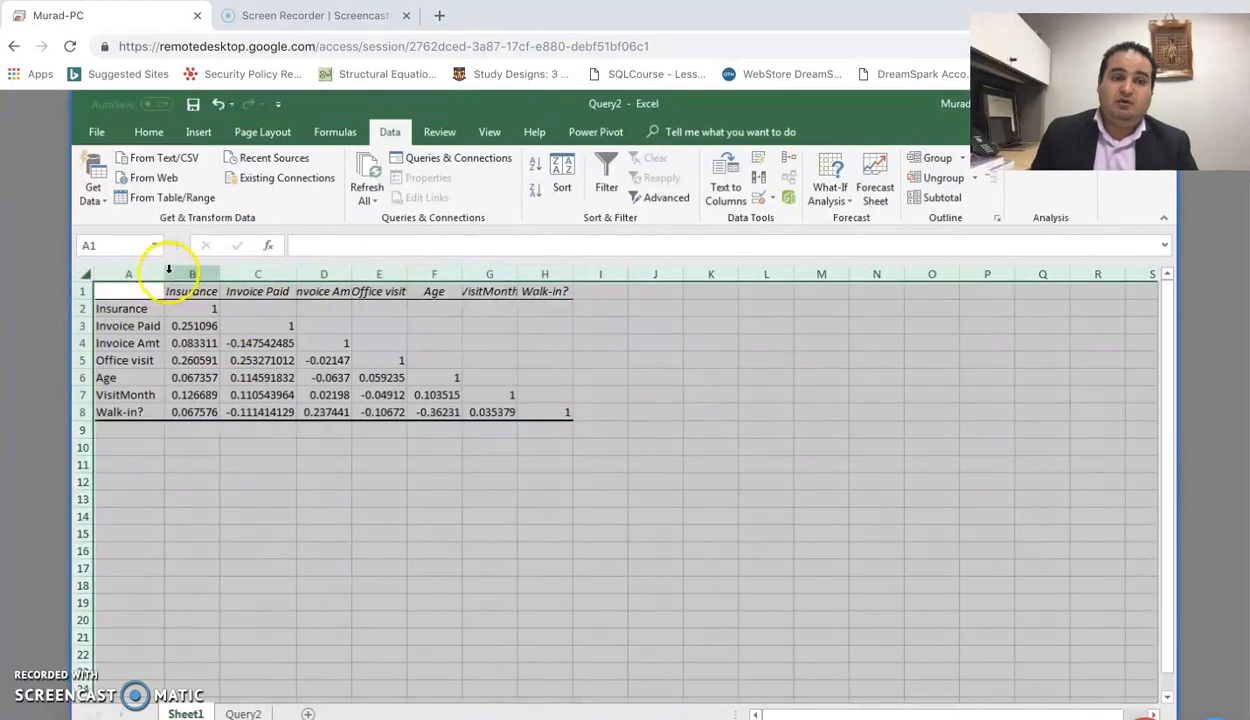
pyautogui.doubleClick(165, 274)
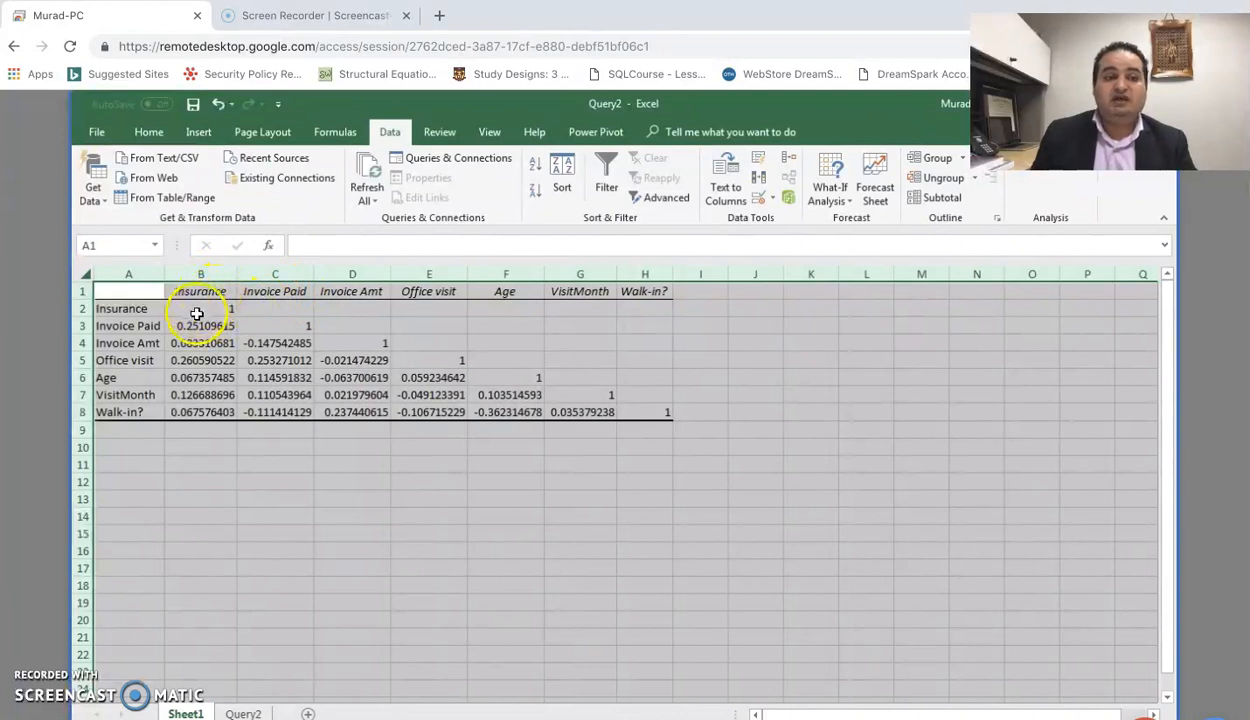
pyautogui.click(205, 345)
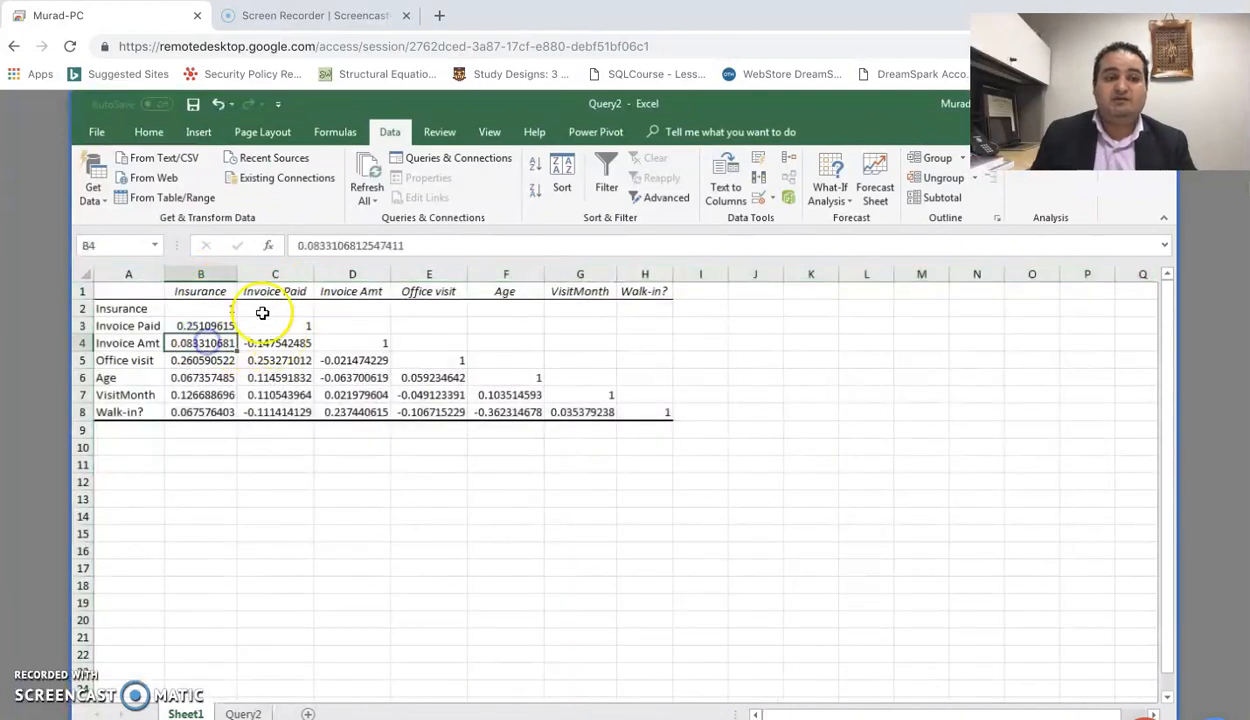
pyautogui.click(150, 132)
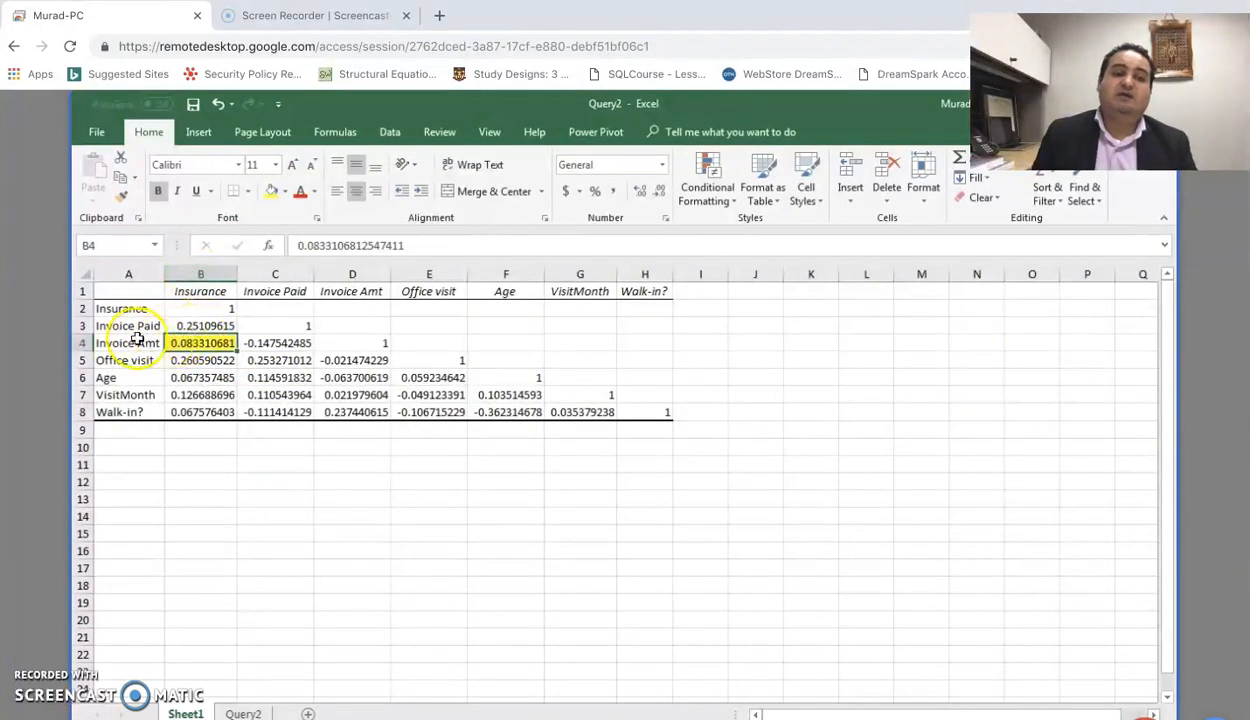
# Move the Query2 worksheet in front of Sheet1
pyautogui.click(232, 713)
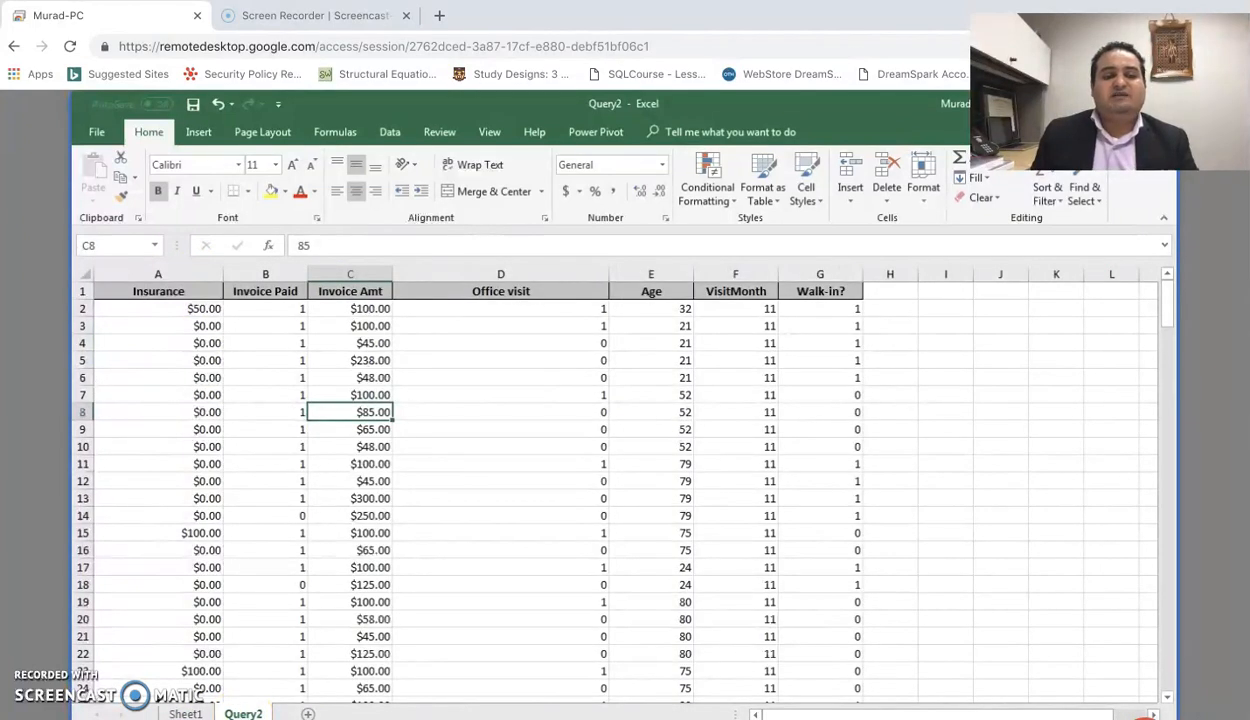
pyautogui.moveTo(243, 713); pyautogui.dragTo(185, 713)
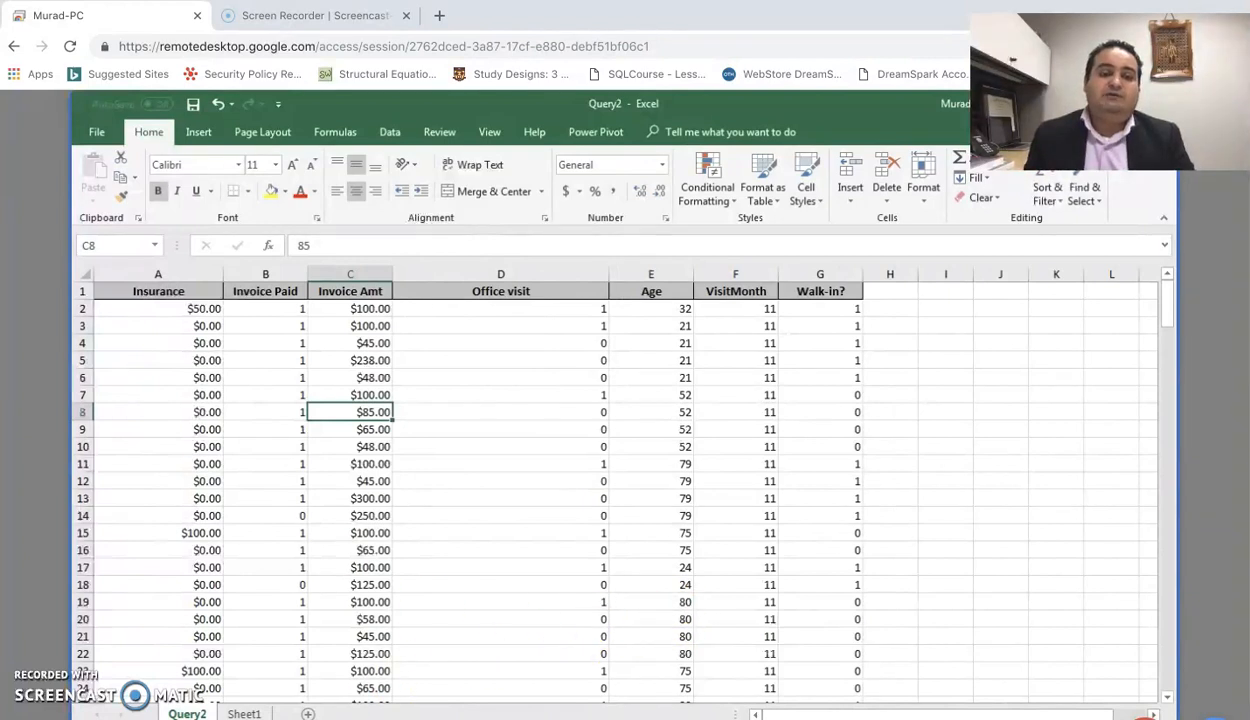
# Switch to the Word tutorial, review the insurance amount task and its predictors under Exam Review, and return to the workbook
pyautogui.moveTo(301, 718)
pyautogui.click(373, 716)
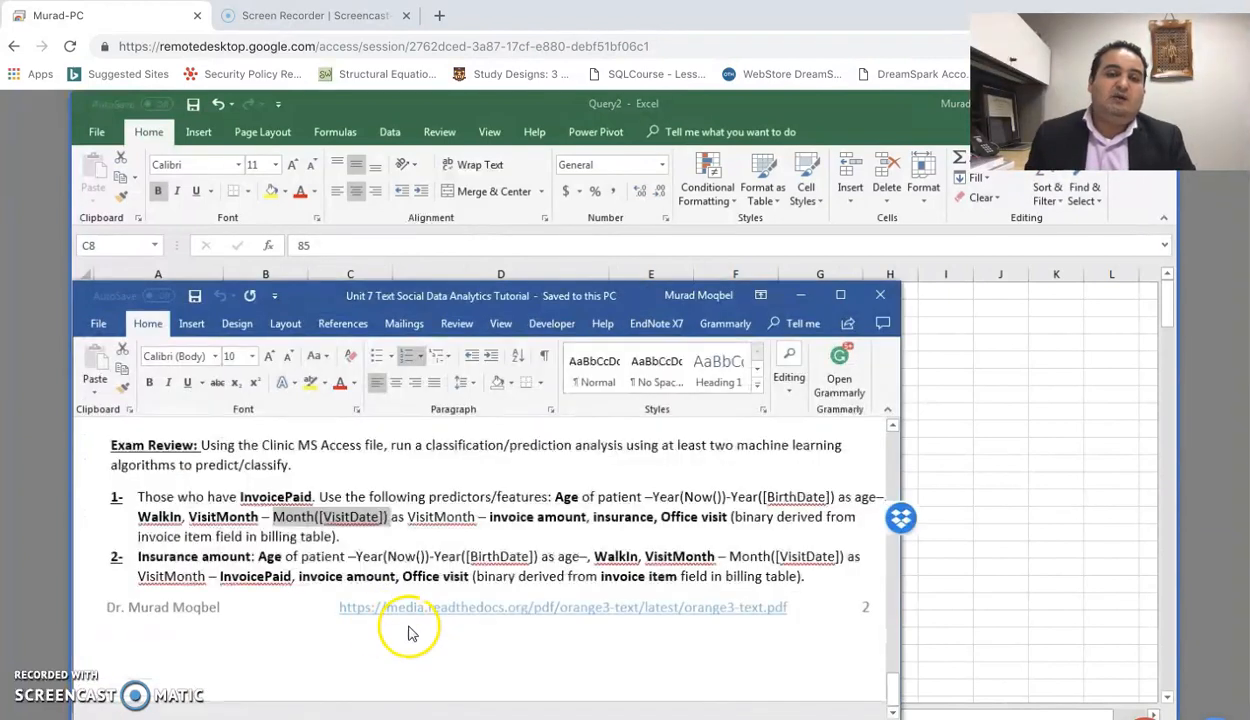
pyautogui.click(180, 563)
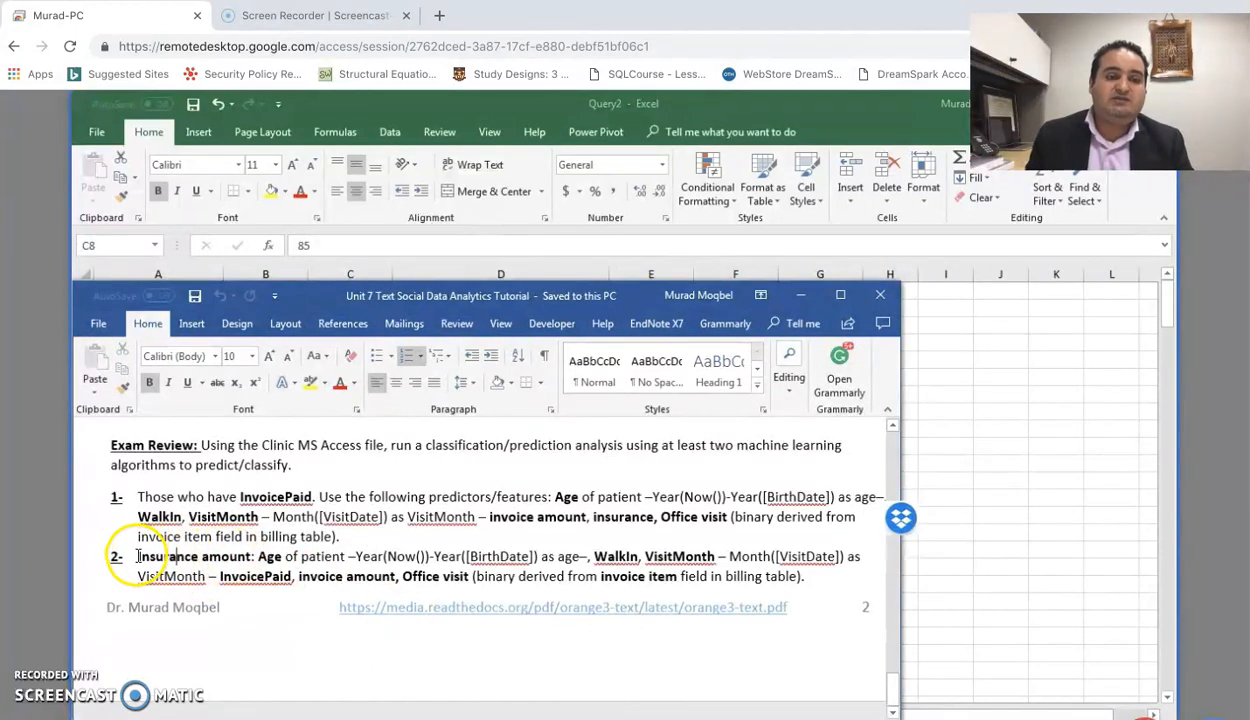
pyautogui.moveTo(242, 556); pyautogui.dragTo(252, 557)
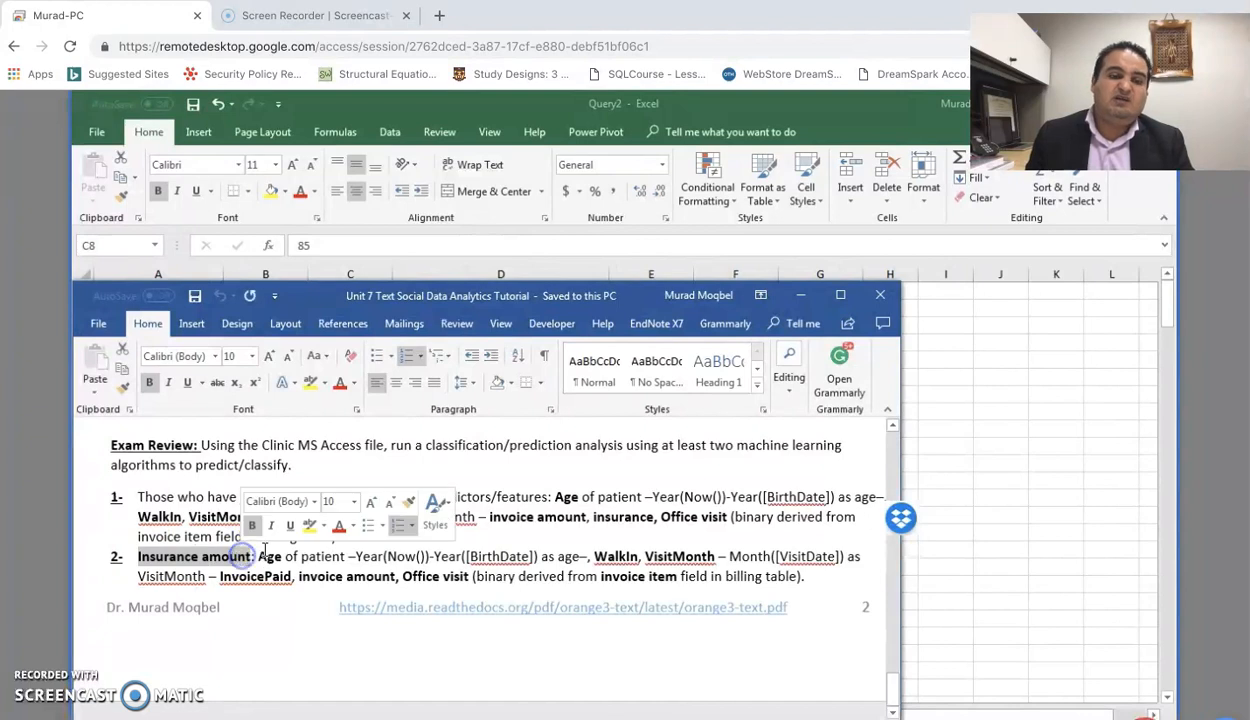
pyautogui.click(252, 557)
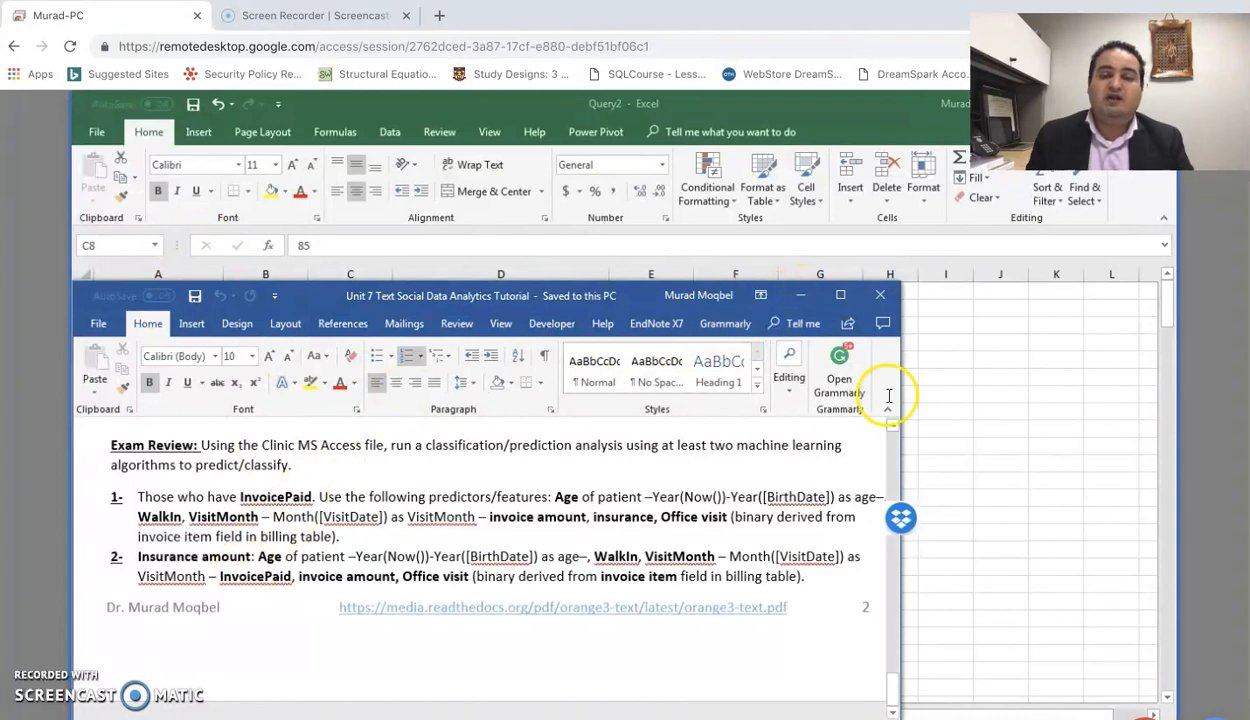
pyautogui.click(799, 297)
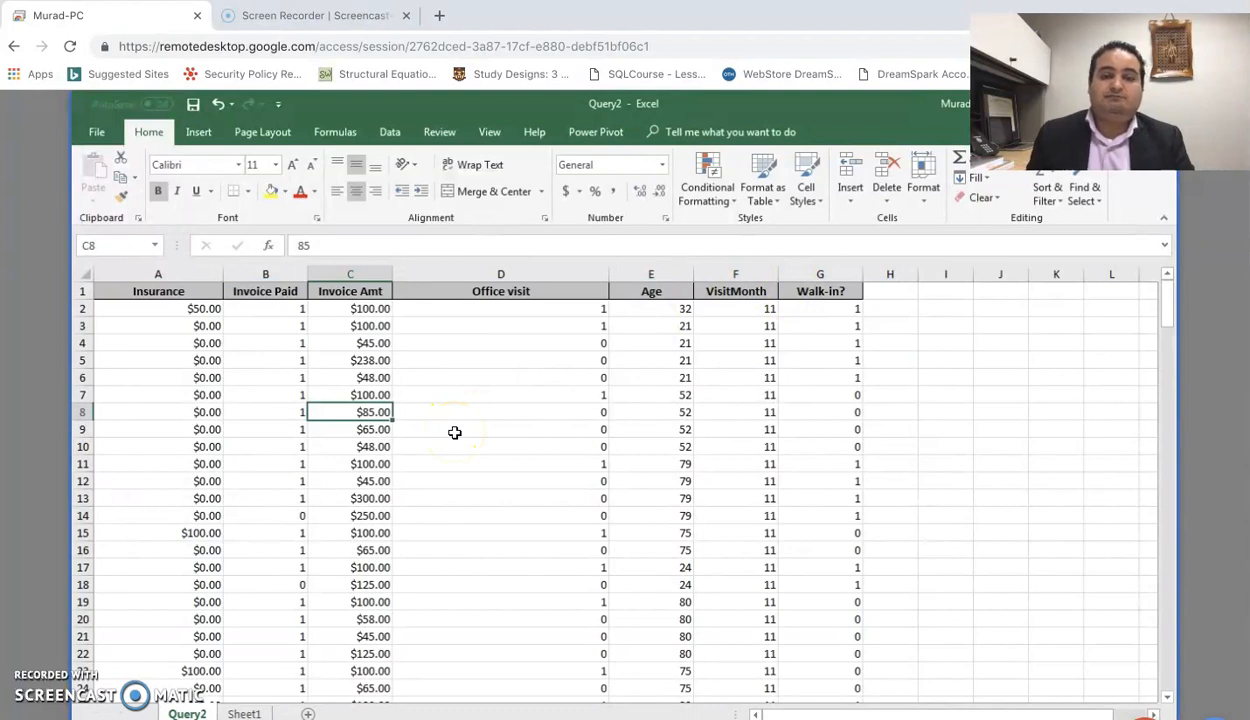
pyautogui.click(493, 396)
pyautogui.click(509, 289)
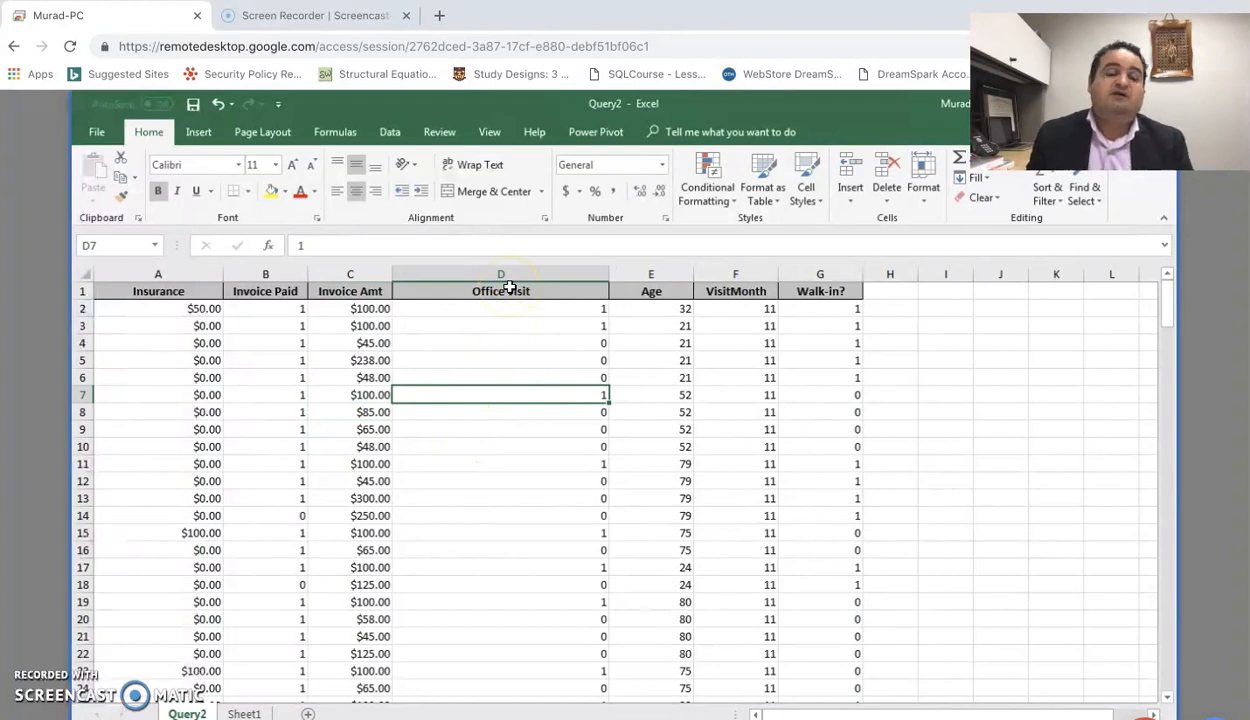
pyautogui.click(358, 360)
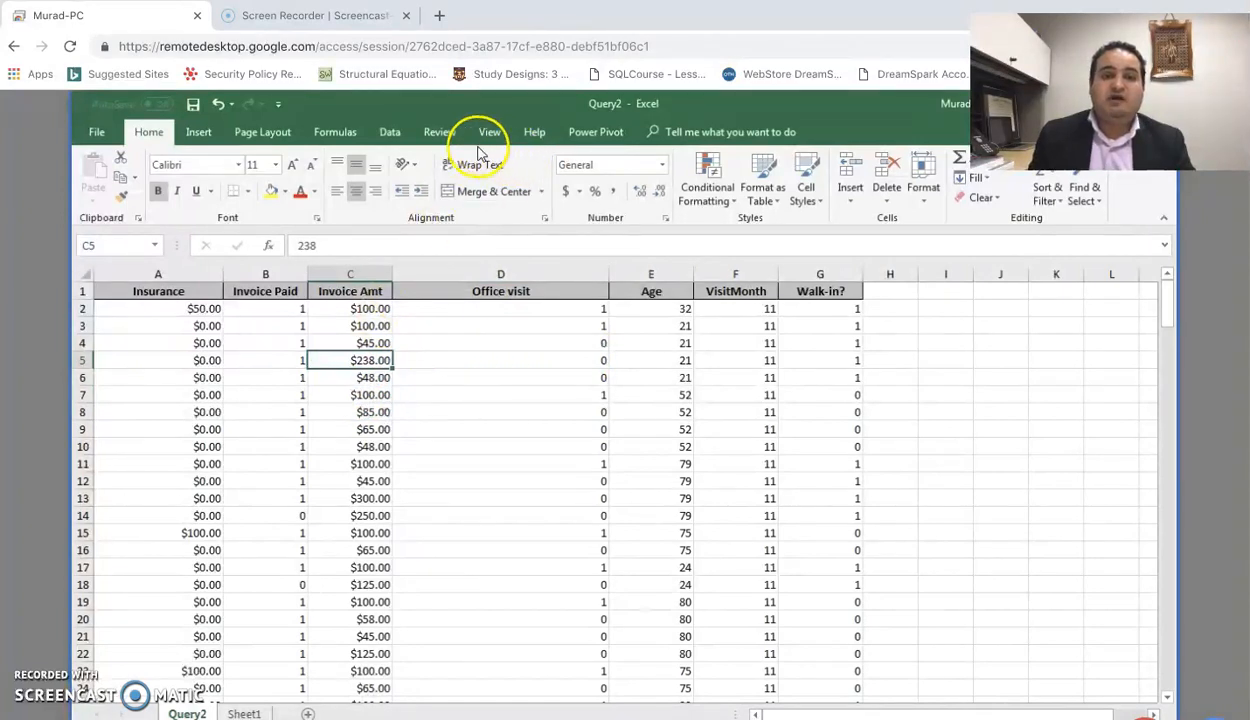
pyautogui.click(388, 134)
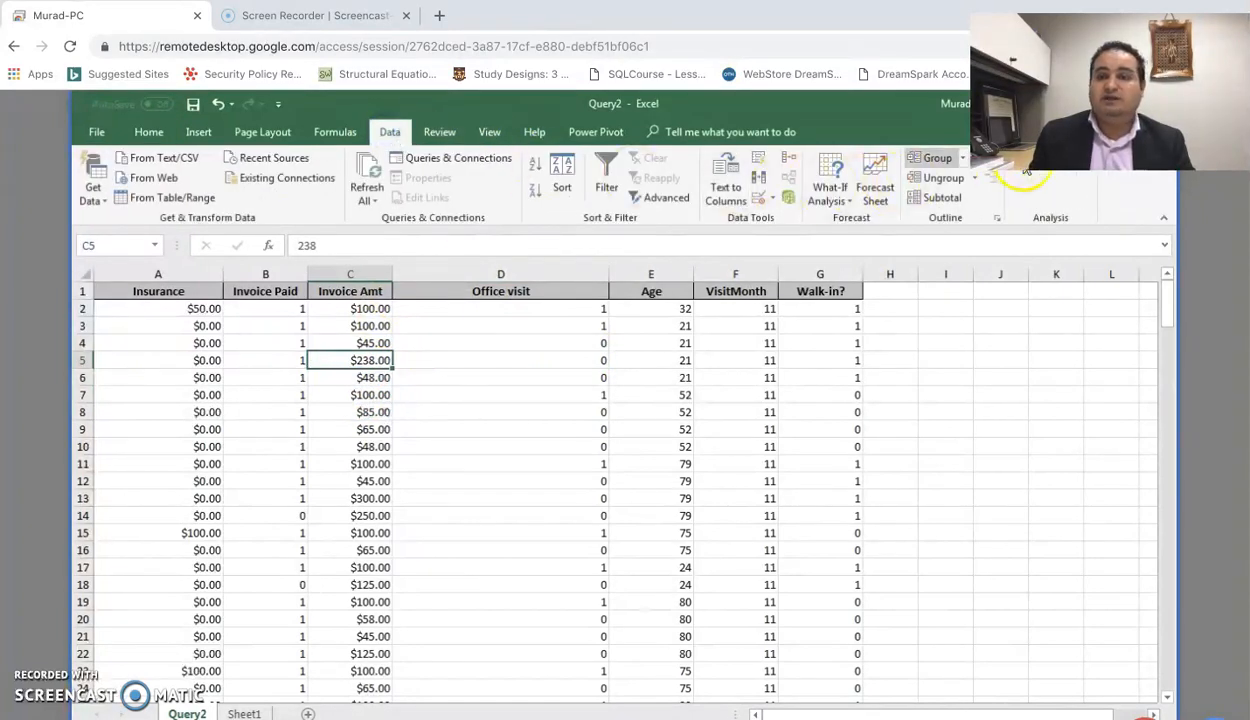
pyautogui.click(1052, 170)
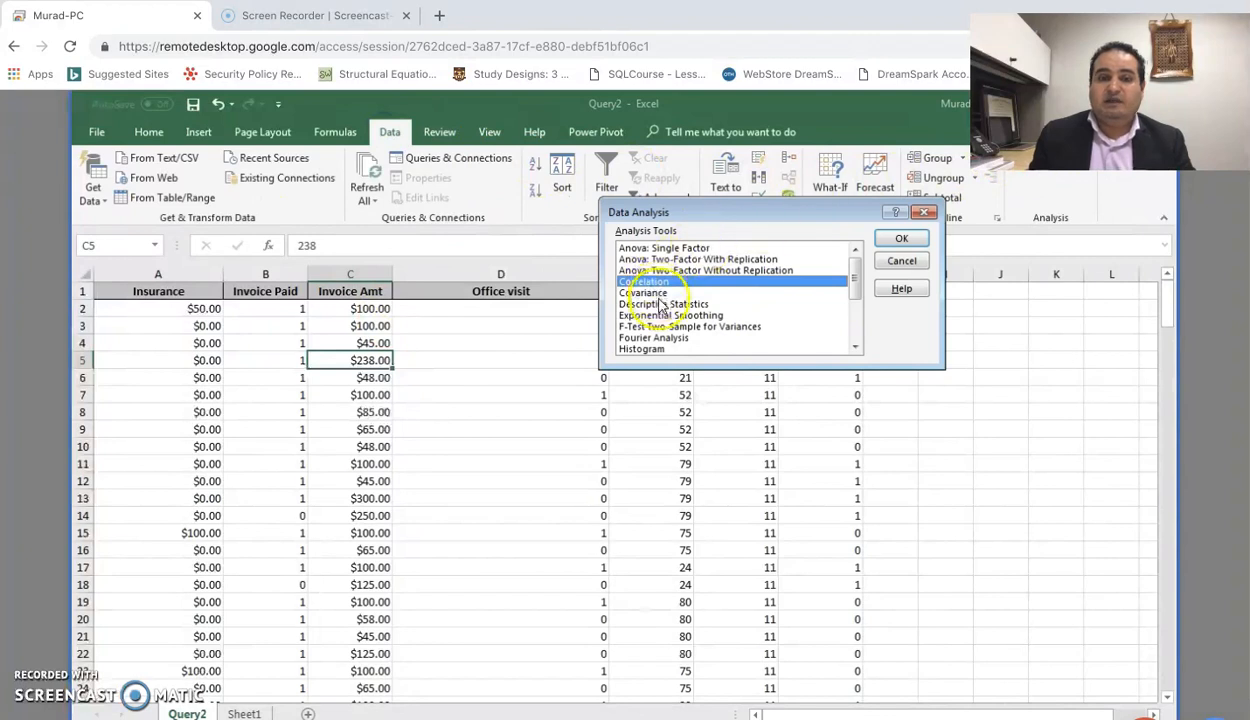
pyautogui.moveTo(856, 278); pyautogui.dragTo(856, 310)
pyautogui.click(760, 316)
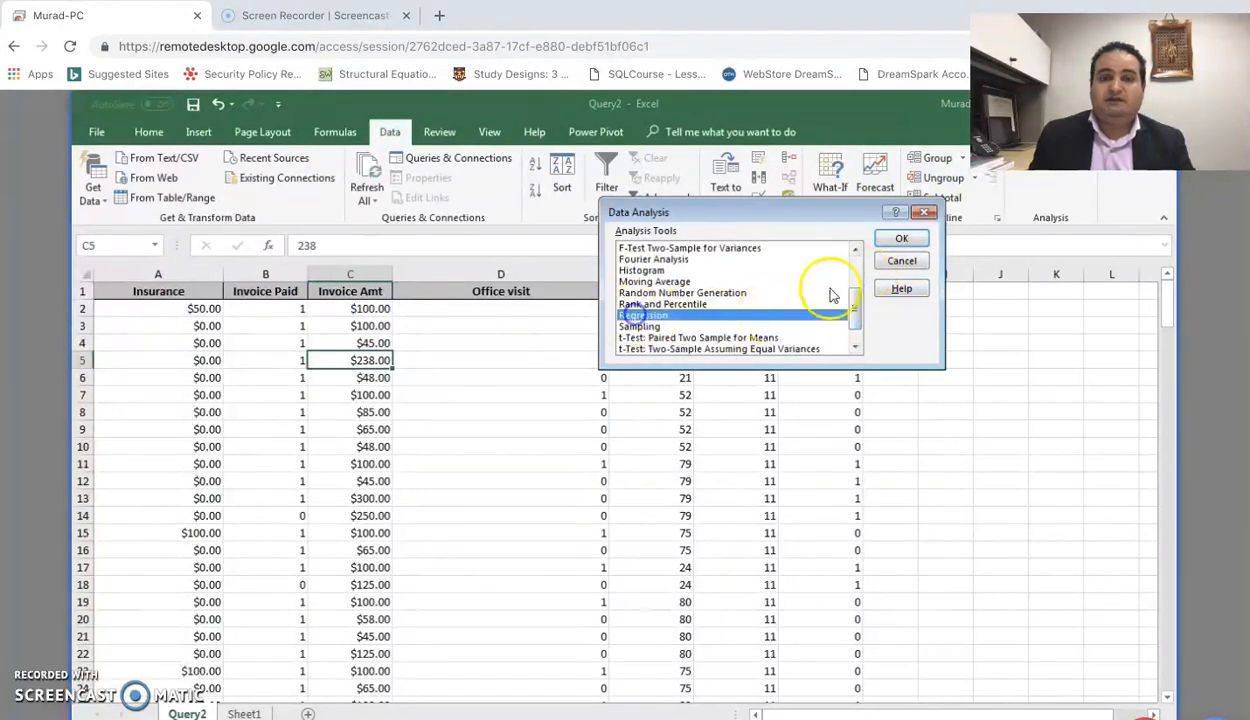
pyautogui.click(900, 239)
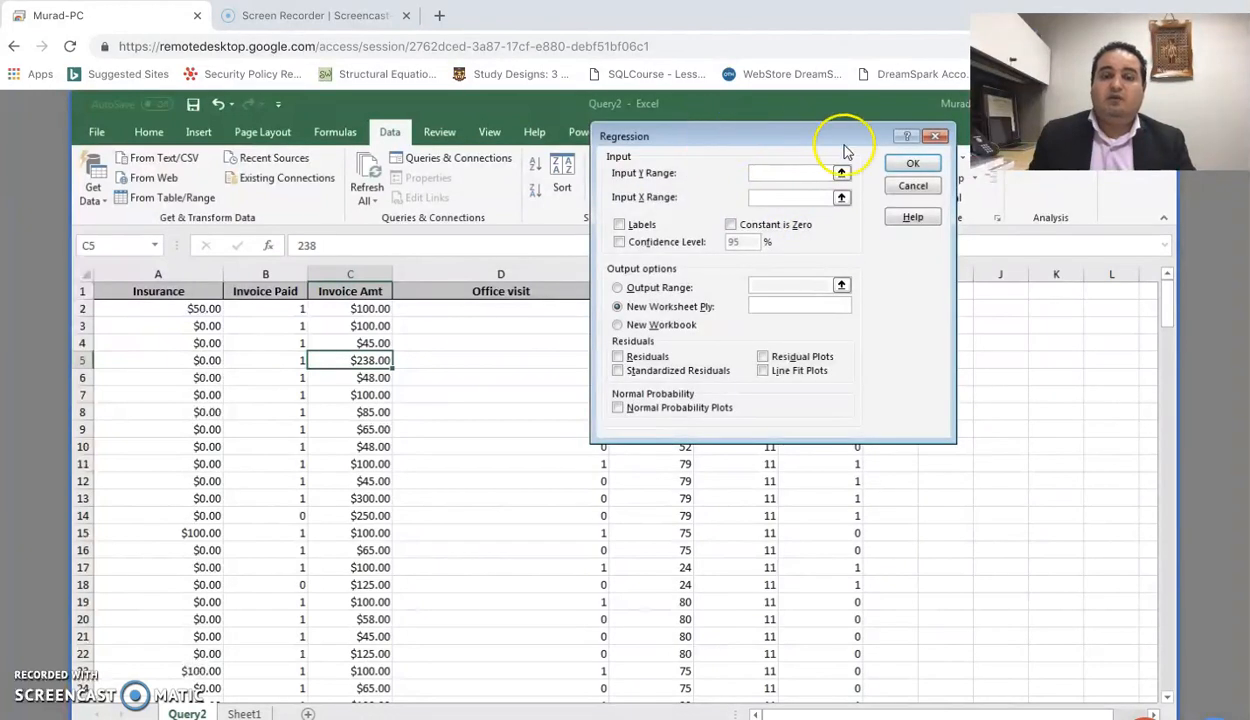
pyautogui.click(938, 137)
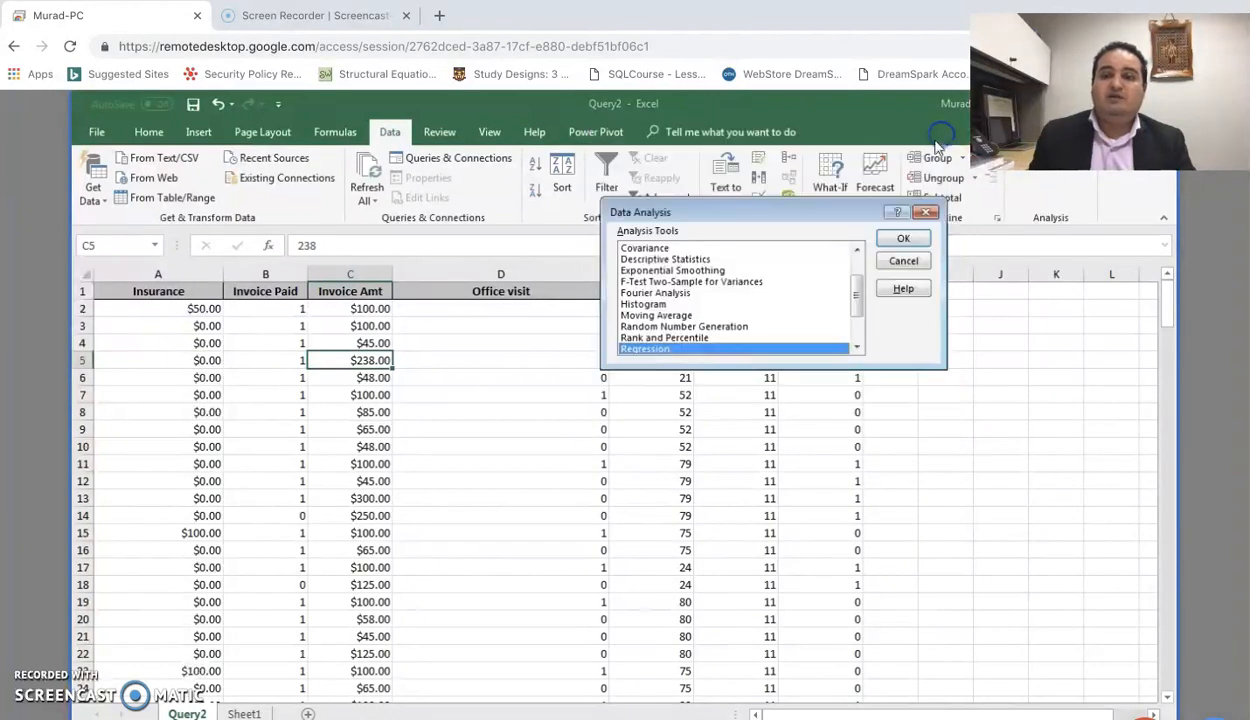
pyautogui.click(927, 216)
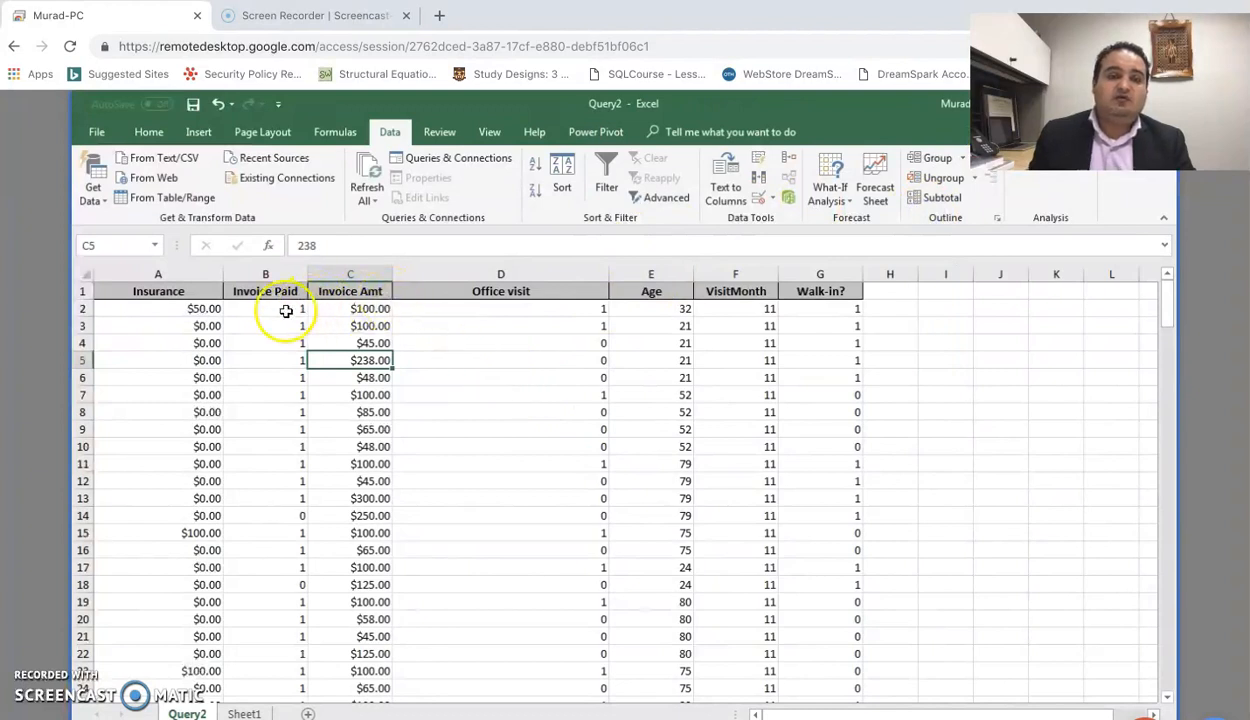
# Move the Insurance column from the start of the Query2 data to directly after the Walk-in? column
pyautogui.click(183, 270)
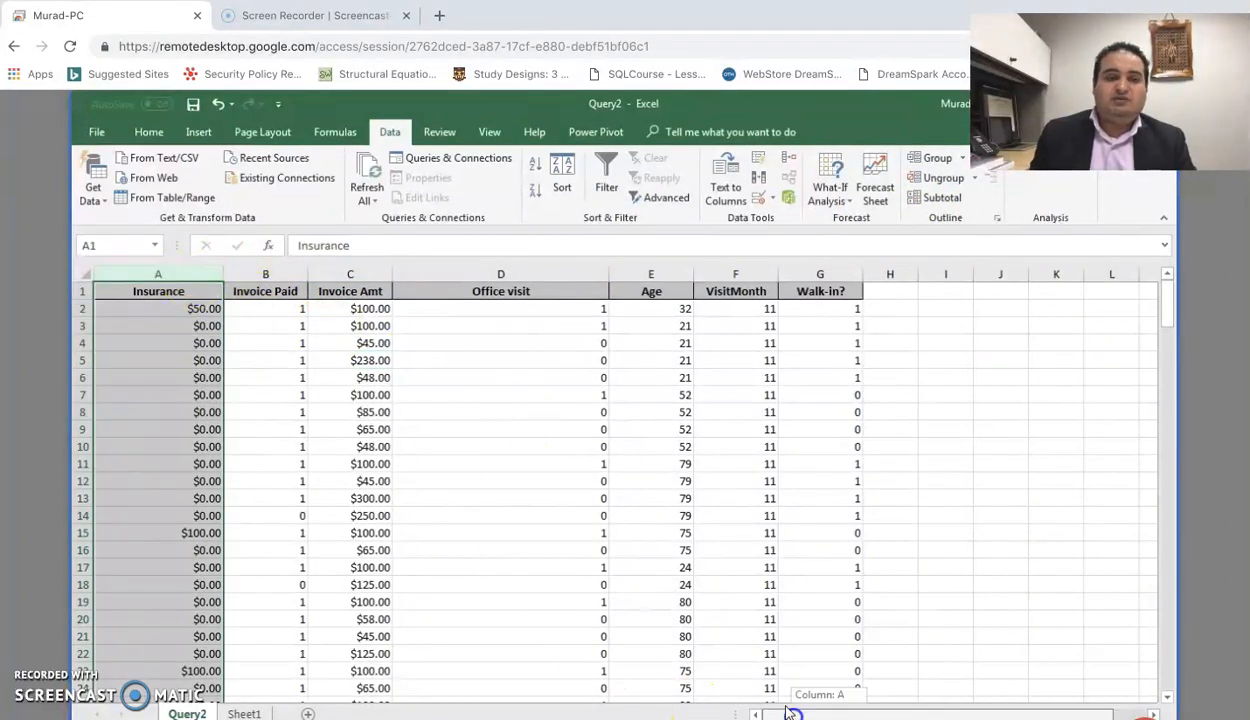
pyautogui.rightClick(170, 271)
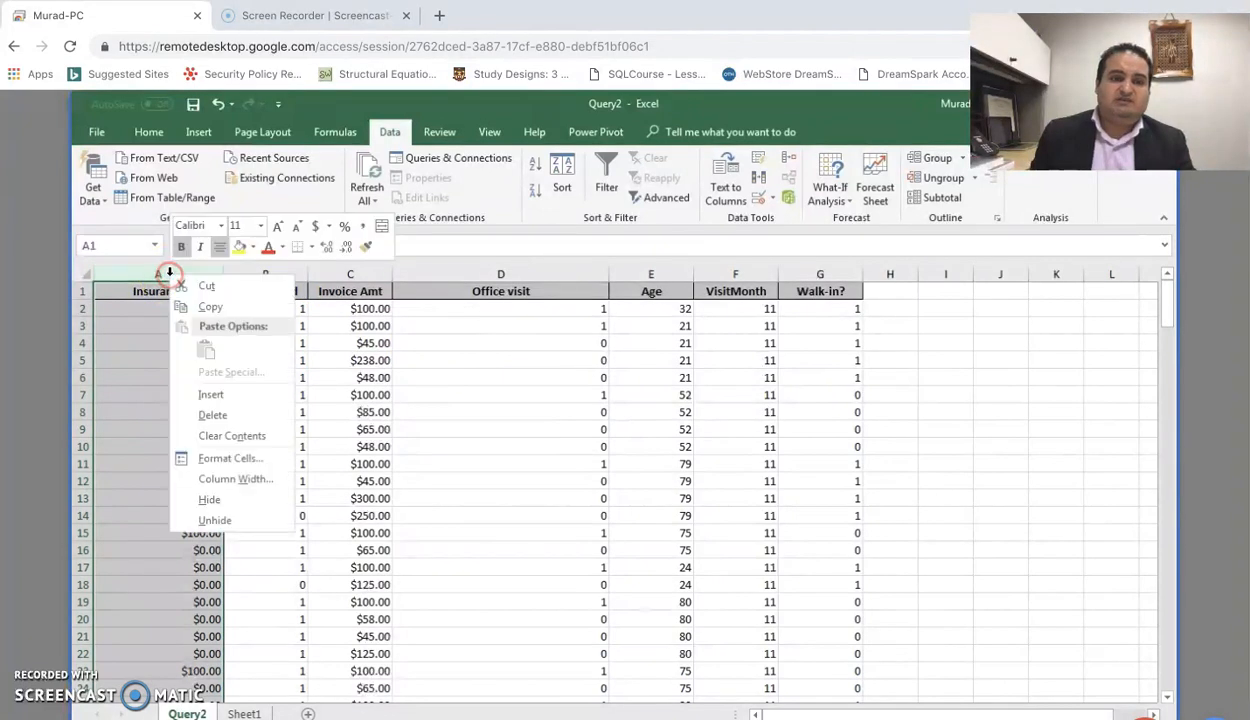
pyautogui.click(207, 288)
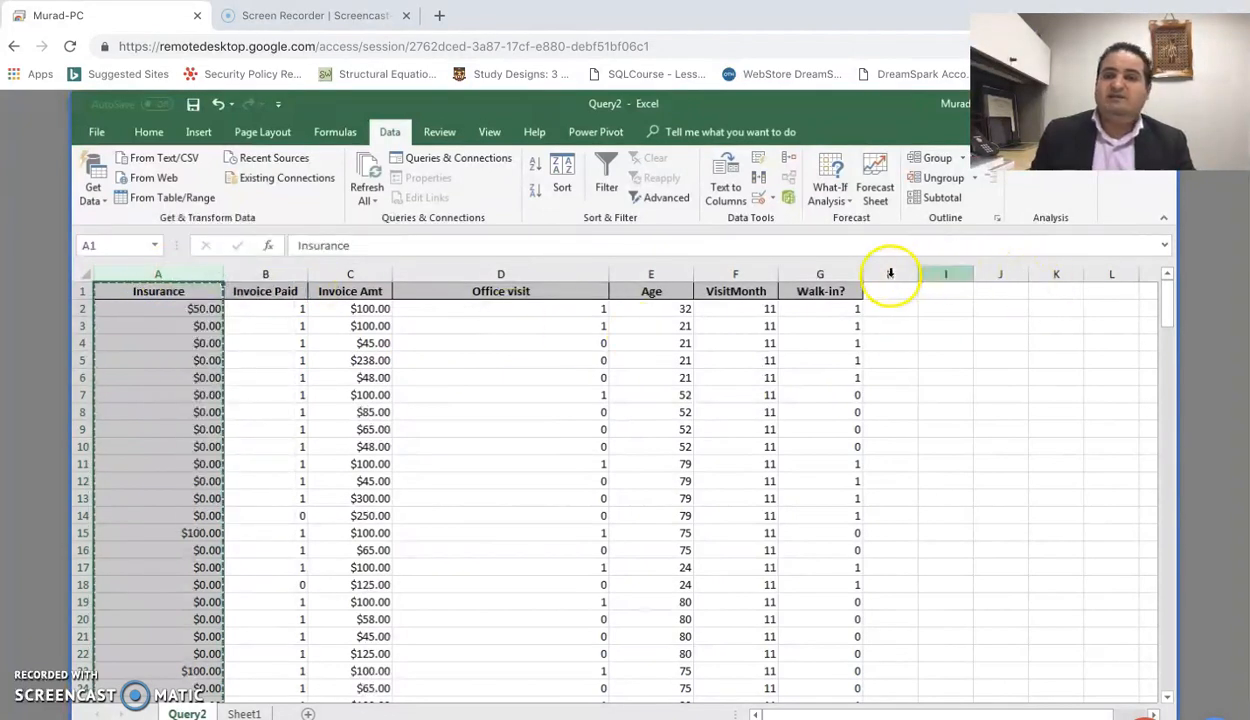
pyautogui.rightClick(888, 274)
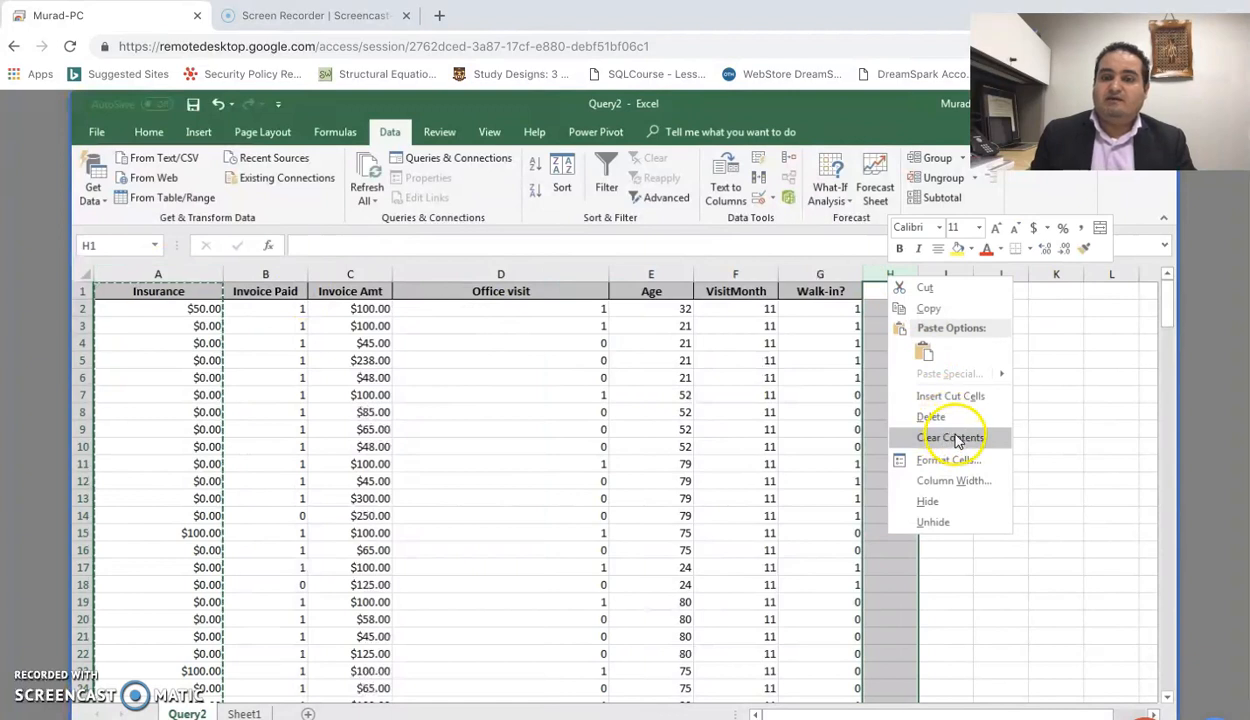
pyautogui.click(951, 397)
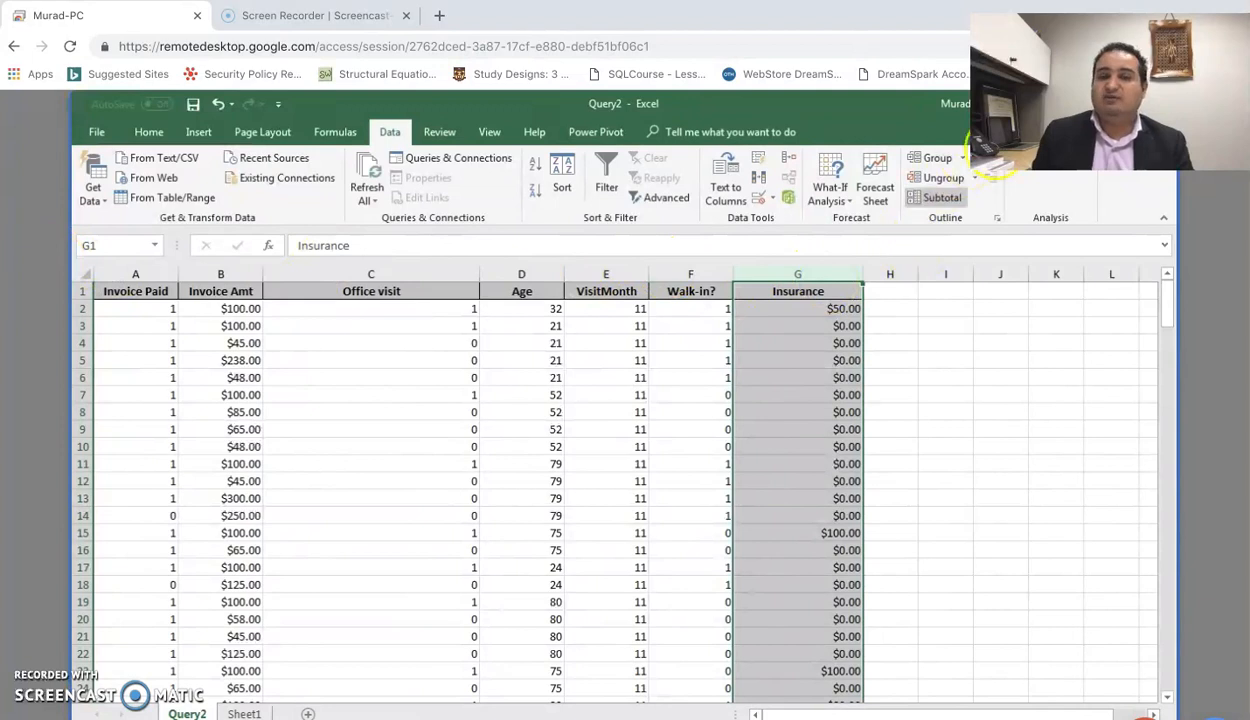
# Start a Regression analysis with the Insurance column, $G$1:$G$205, as the input Y range
pyautogui.click(1027, 188)
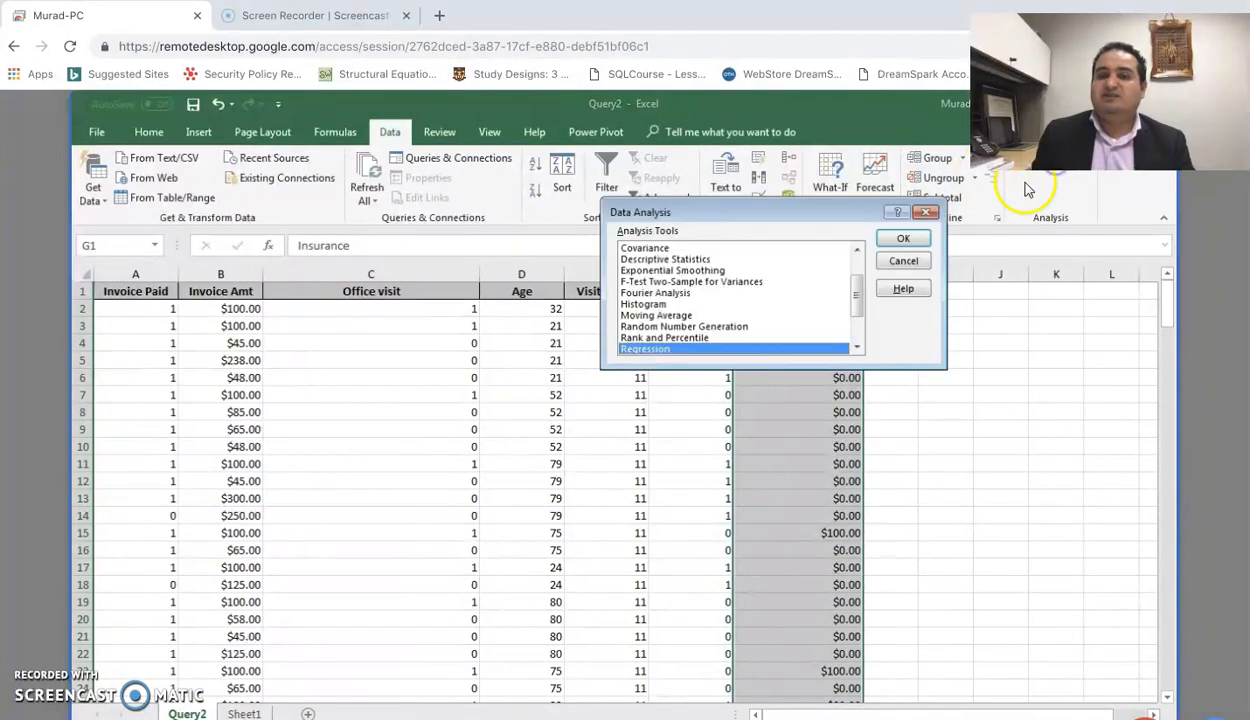
pyautogui.click(906, 240)
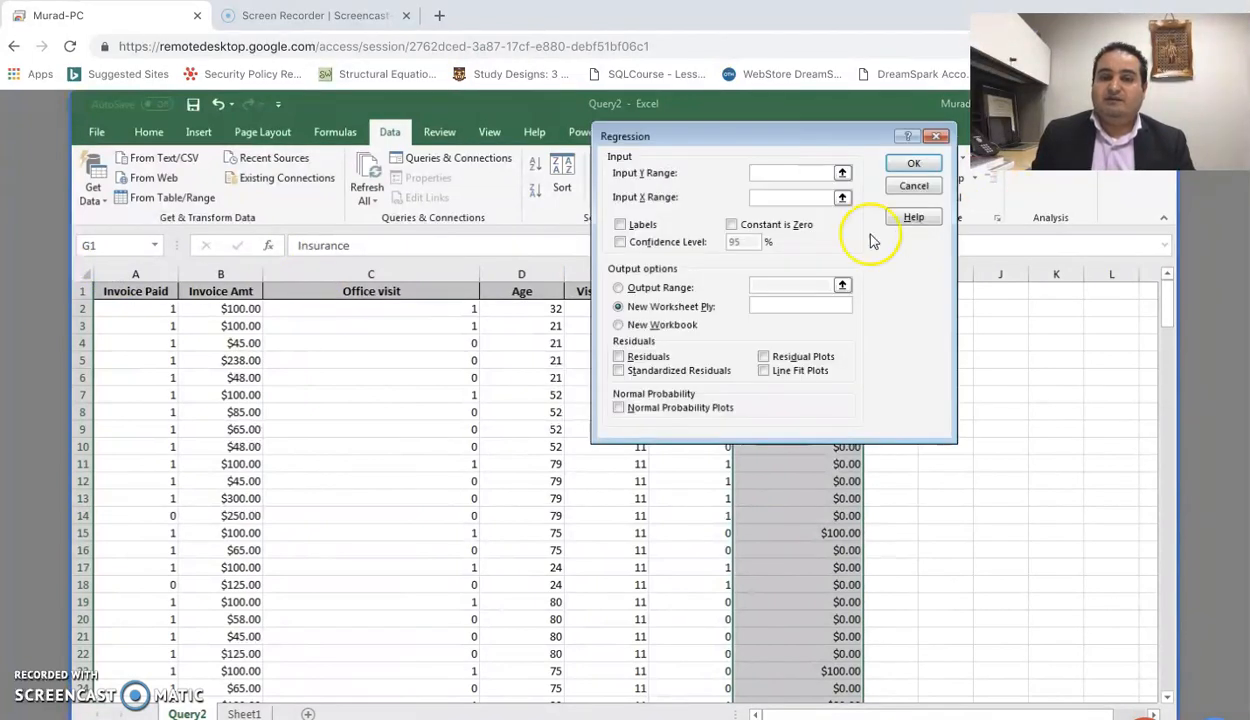
pyautogui.moveTo(830, 137); pyautogui.dragTo(1084, 177)
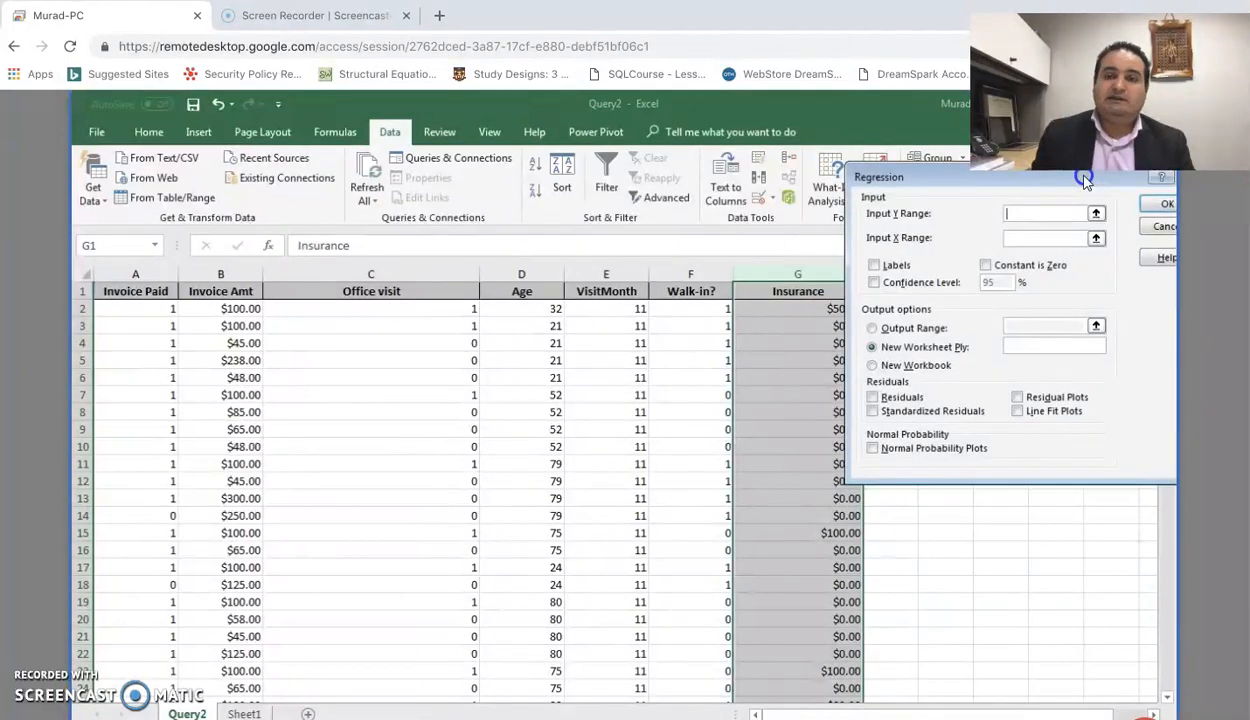
pyautogui.click(790, 296)
pyautogui.moveTo(793, 291); pyautogui.dragTo(799, 666)
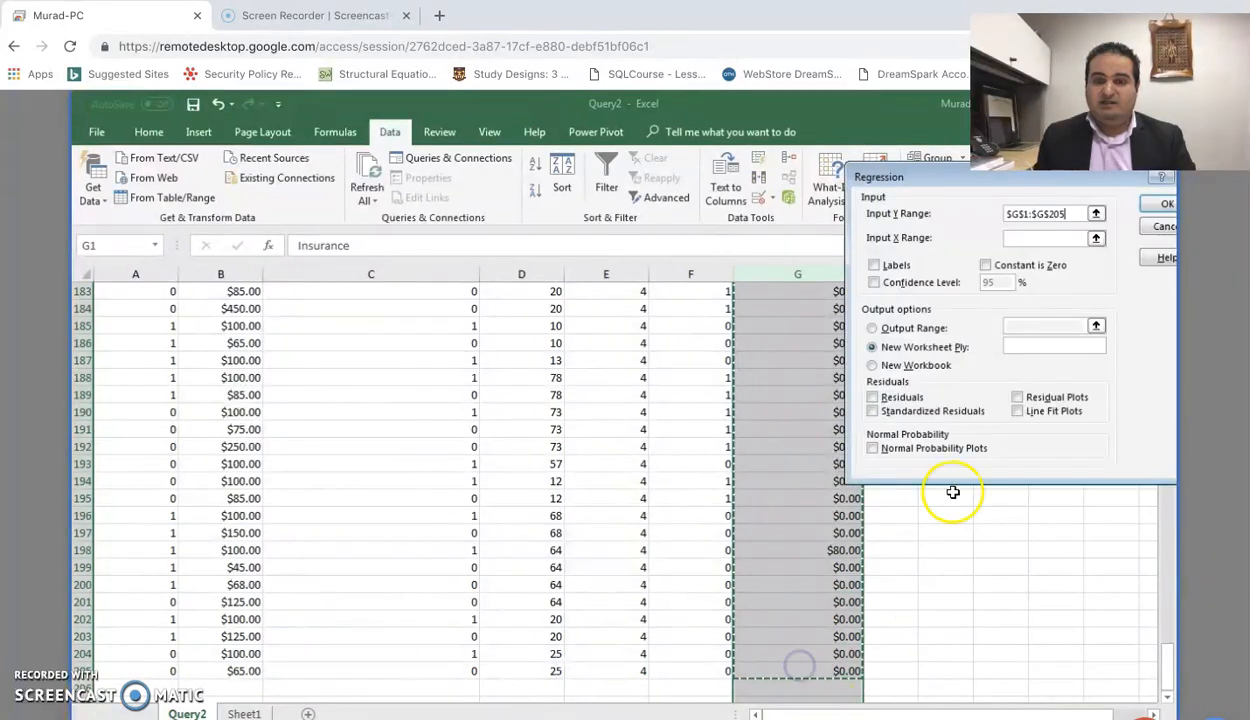
# Set the regression's input X range to $A$1:$F$205 and treat the first row as labels
pyautogui.click(1041, 241)
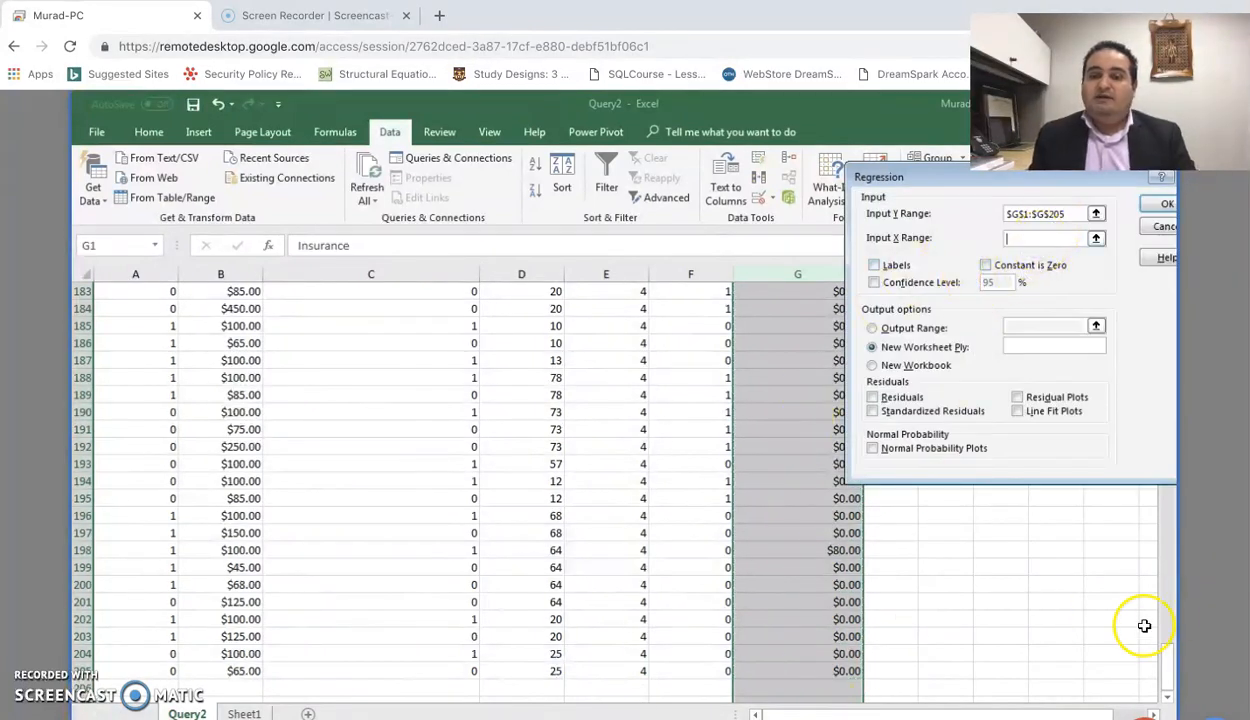
pyautogui.moveTo(1166, 647); pyautogui.dragTo(915, 234)
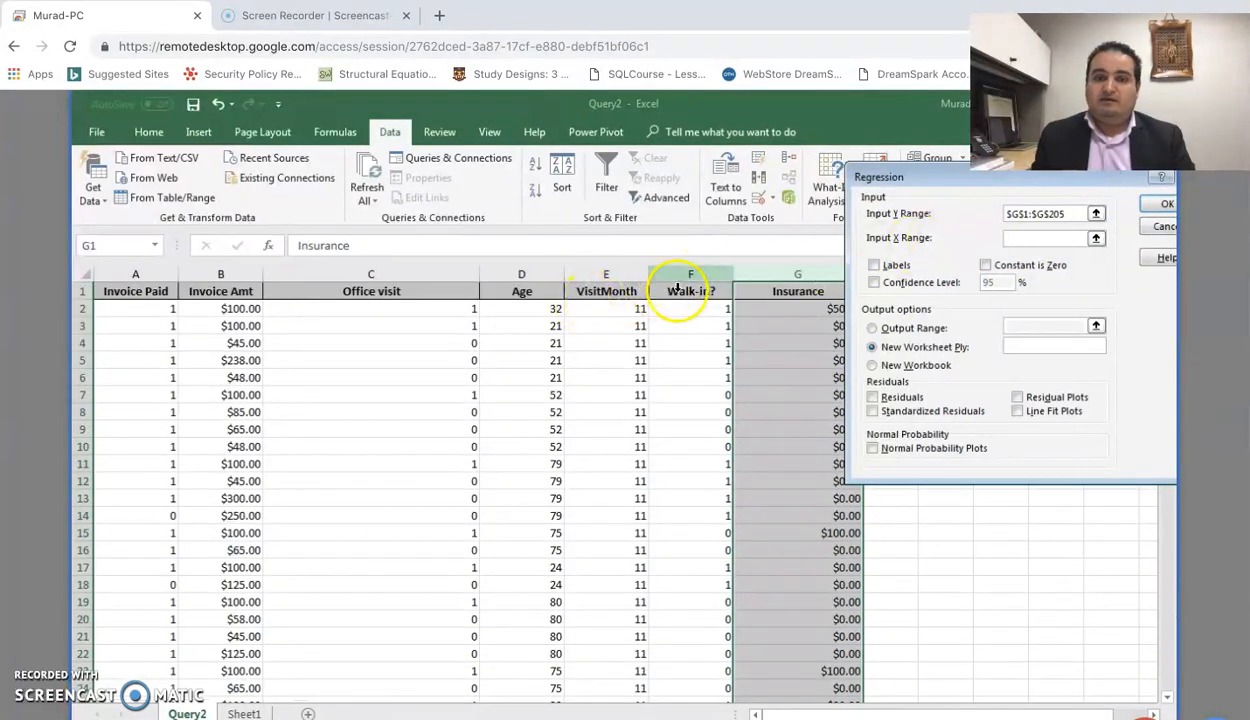
pyautogui.moveTo(678, 290); pyautogui.dragTo(112, 446)
pyautogui.click(1073, 243)
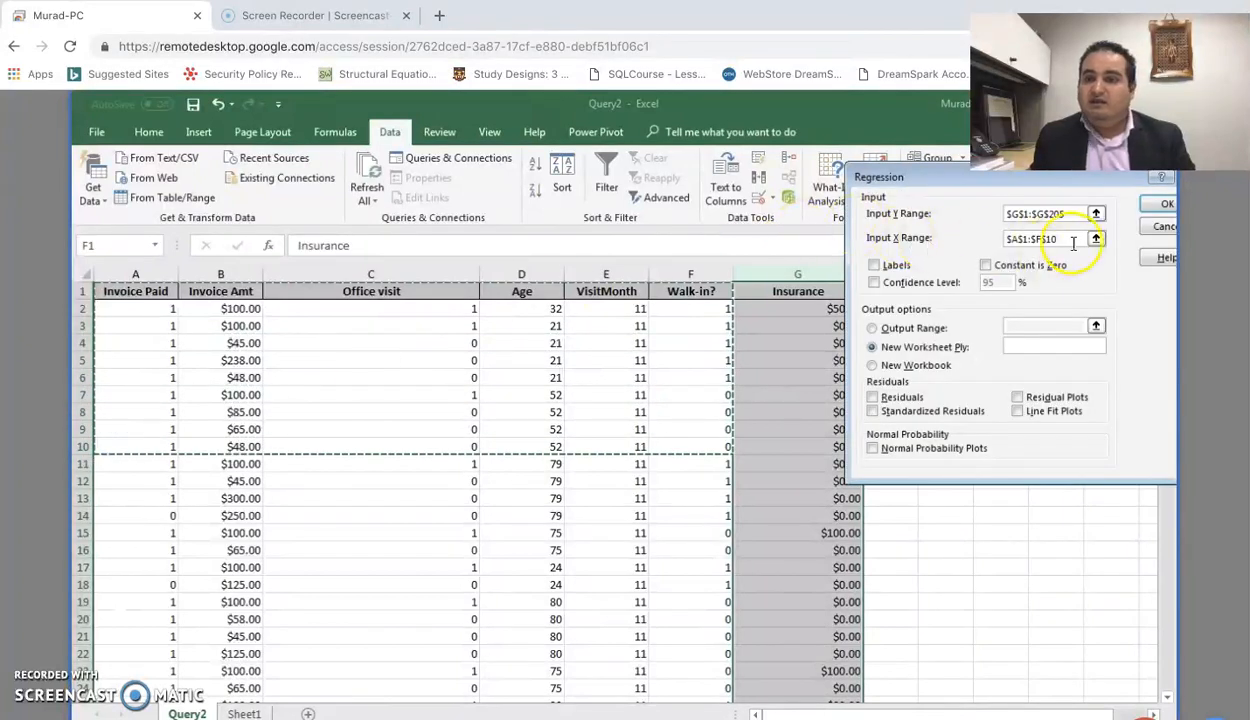
pyautogui.click(1121, 268)
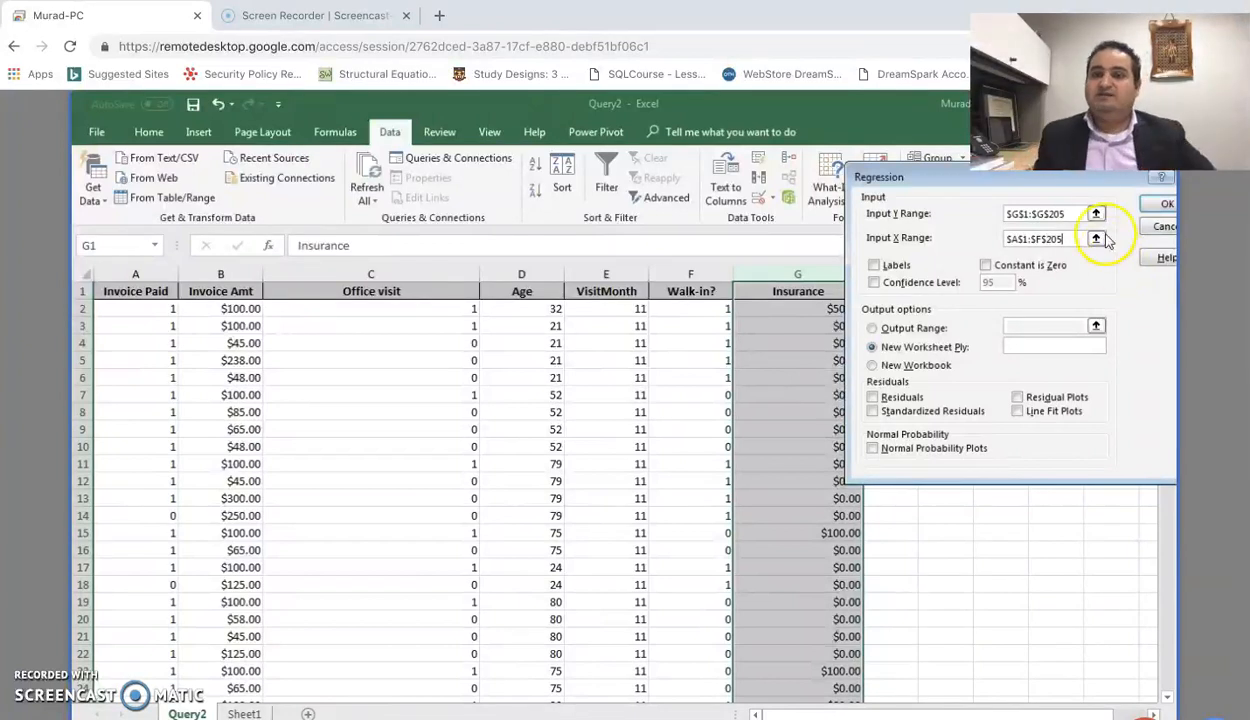
pyautogui.moveTo(1059, 183); pyautogui.dragTo(862, 181)
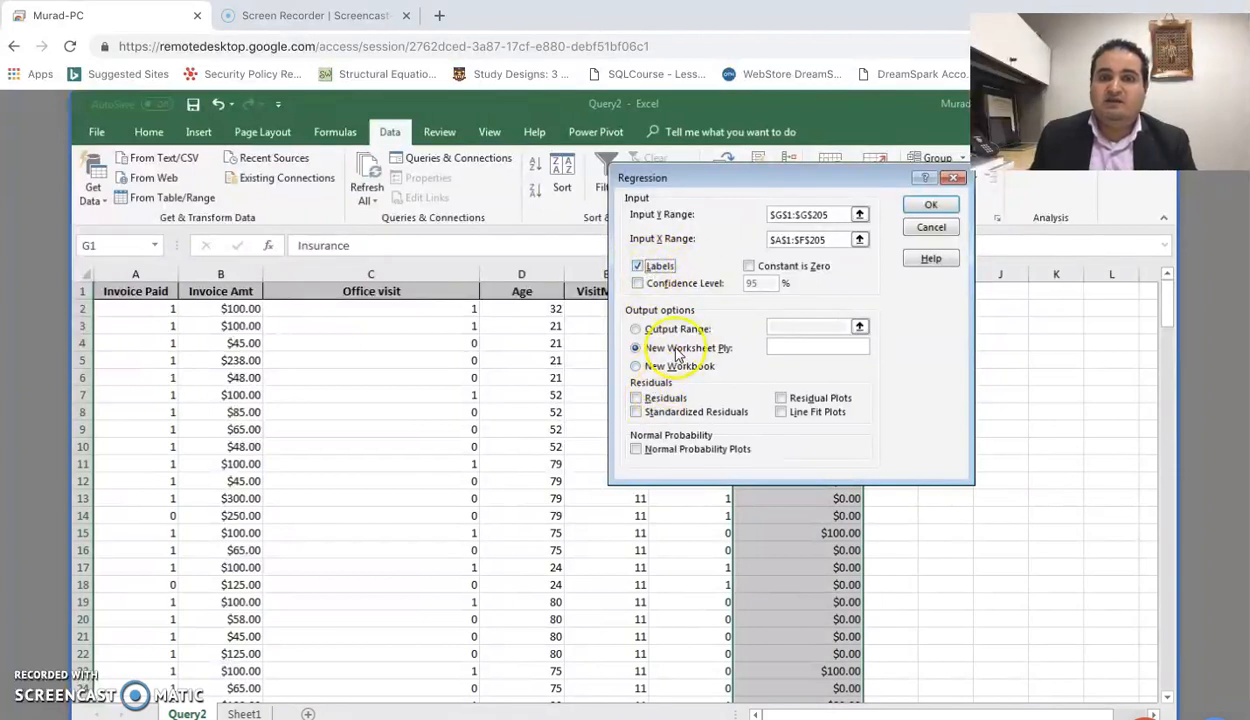
# Run the regression with output to a new worksheet and autofit columns E and A of the summary output
pyautogui.click(932, 208)
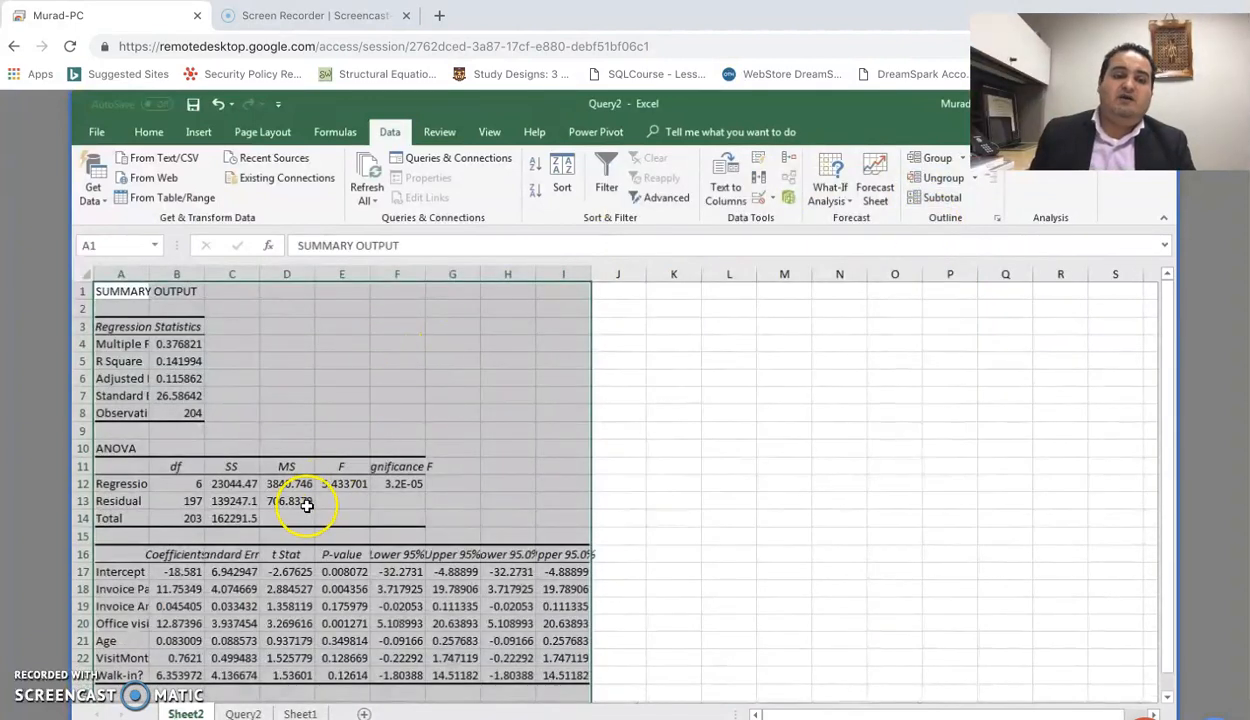
pyautogui.doubleClick(370, 272)
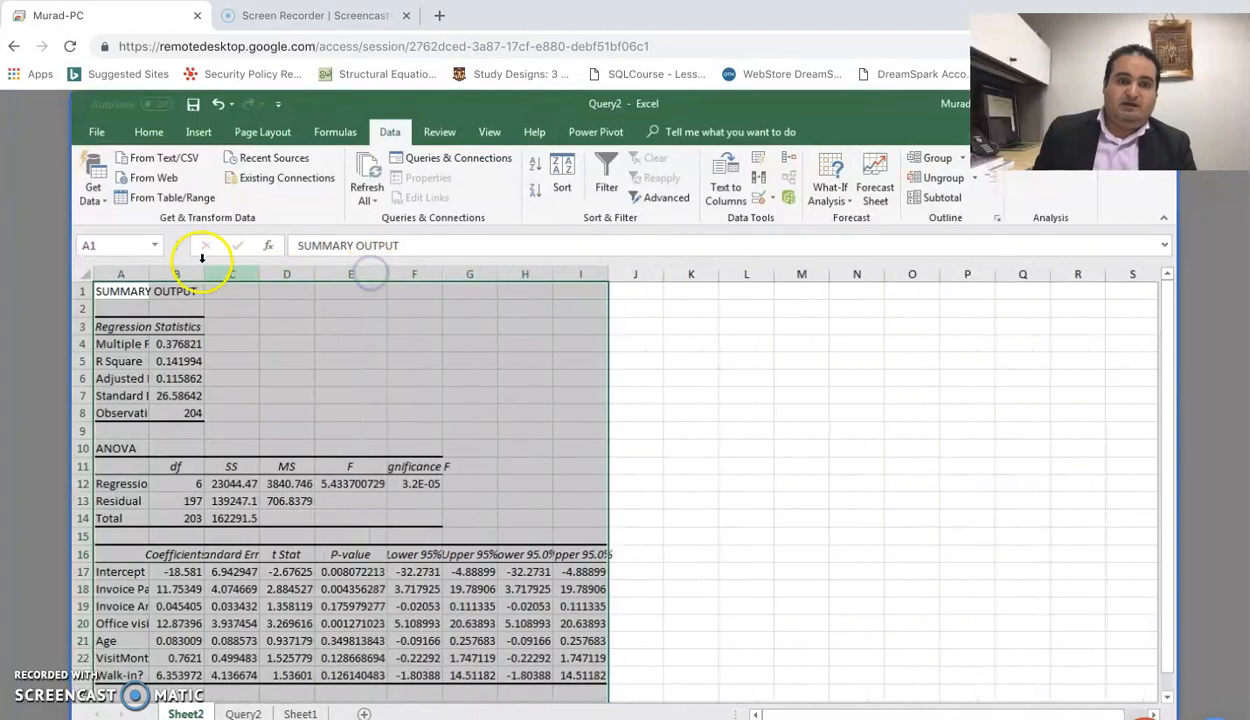
pyautogui.doubleClick(148, 272)
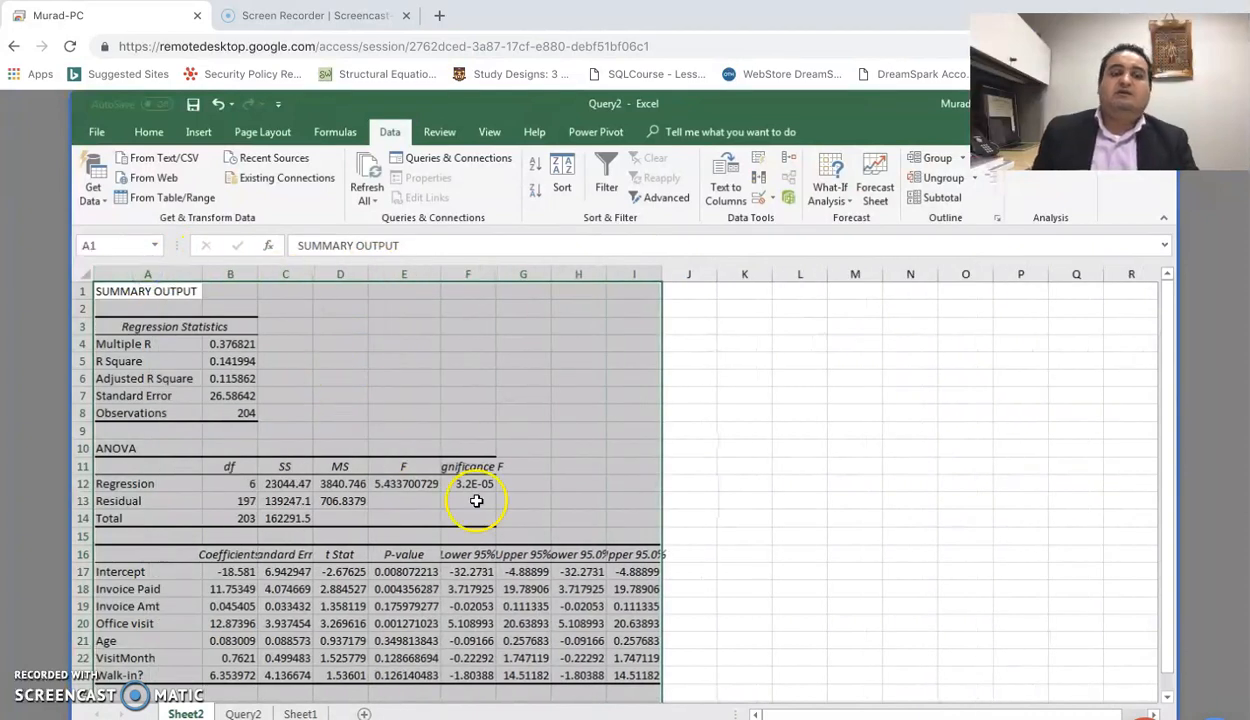
# Format the coefficient table's P-values, from Intercept through Walk-in?, with the Number format
pyautogui.moveTo(406, 576); pyautogui.dragTo(405, 676)
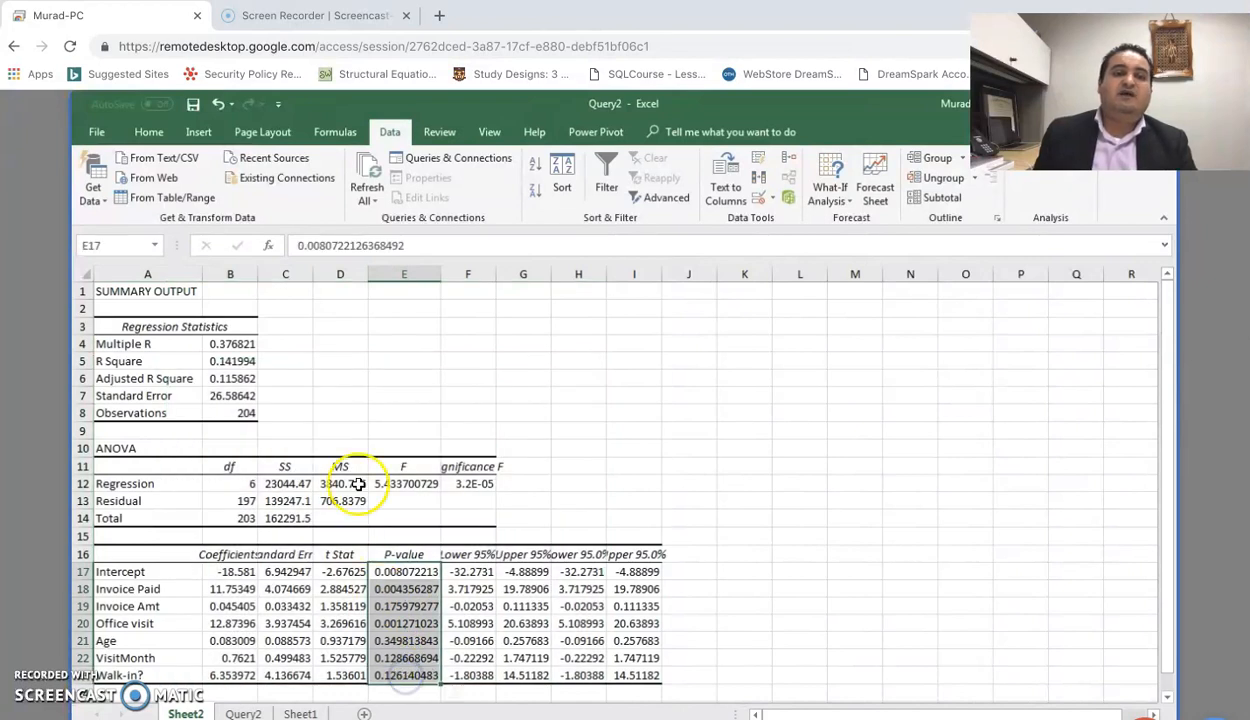
pyautogui.click(150, 132)
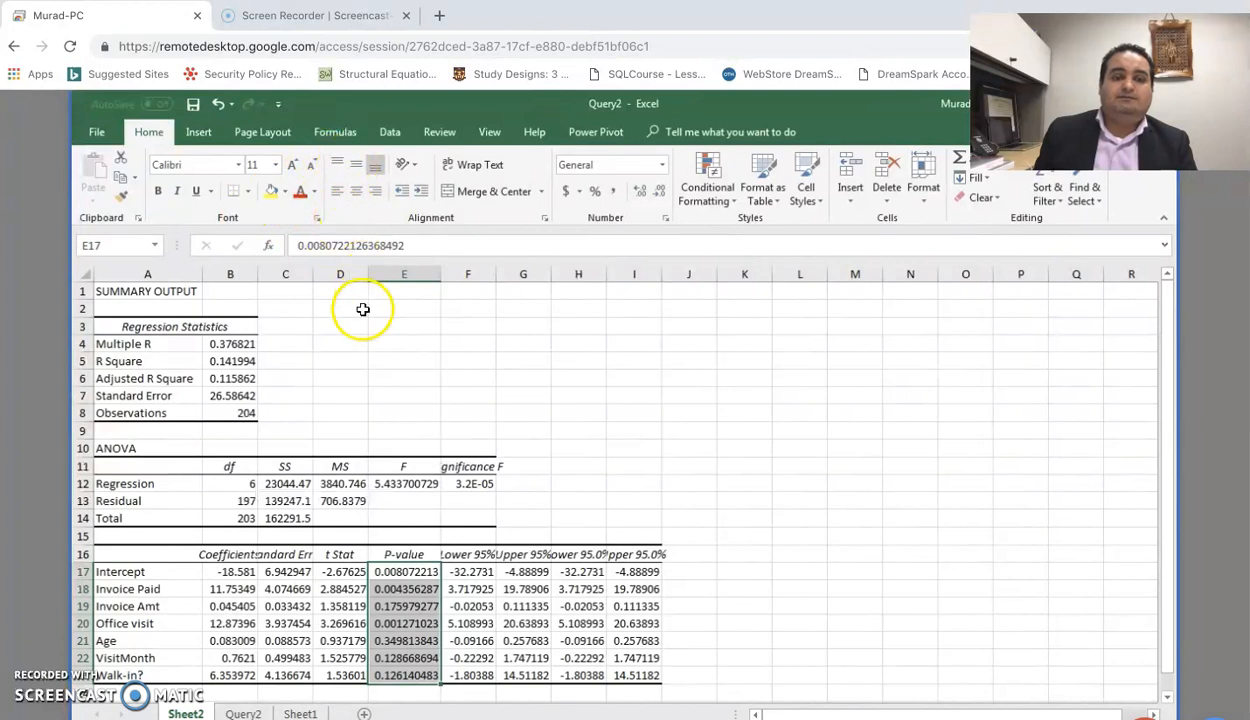
pyautogui.click(661, 165)
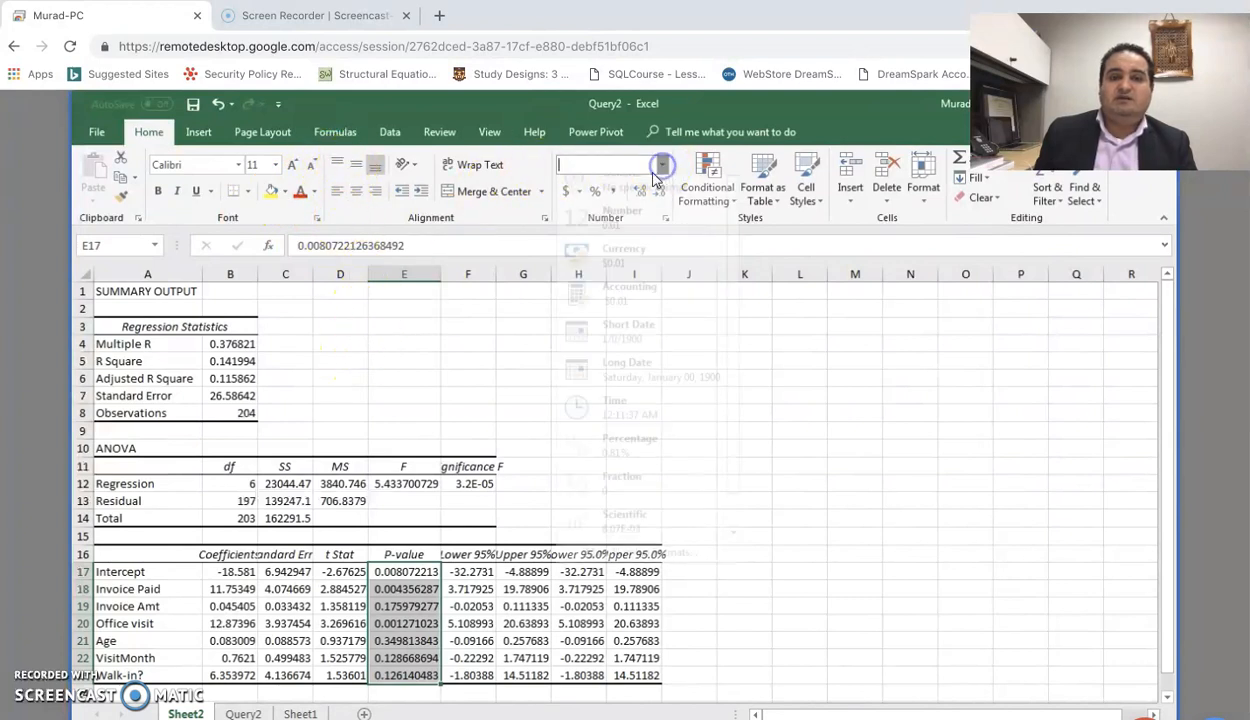
pyautogui.click(612, 228)
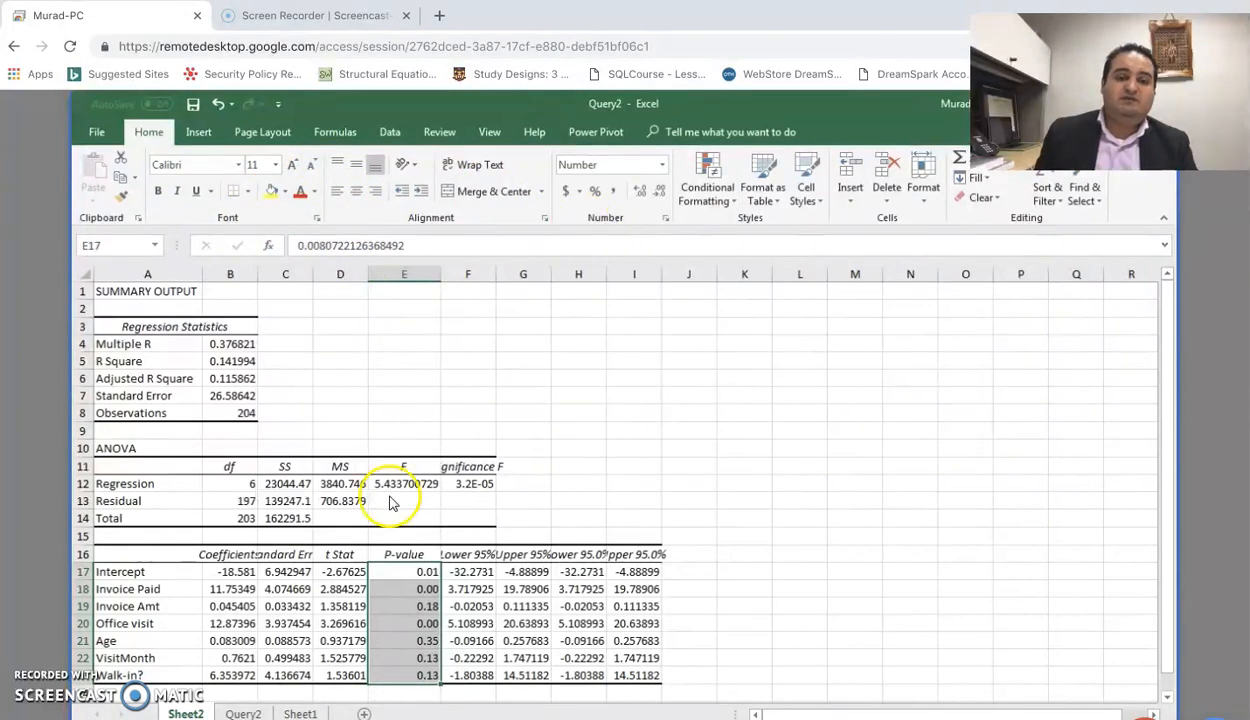
# Highlight the P-values of Invoice Paid and Office visit with a yellow fill
pyautogui.click(410, 588)
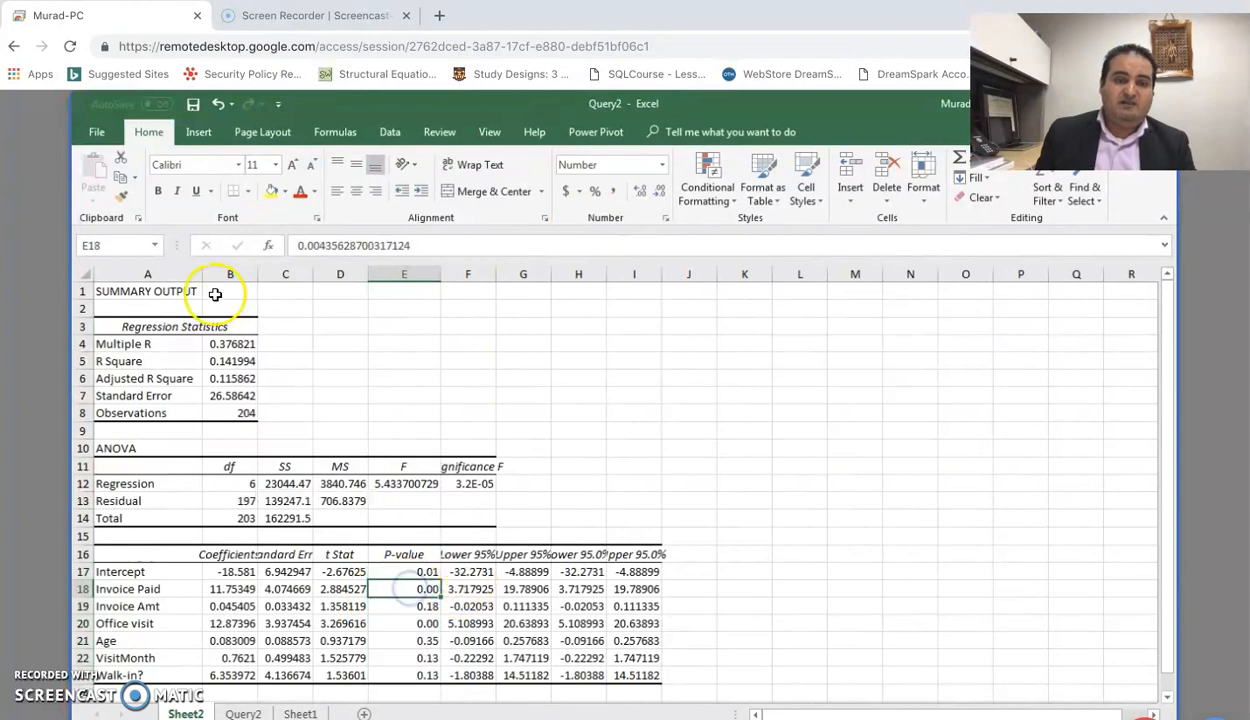
pyautogui.click(271, 192)
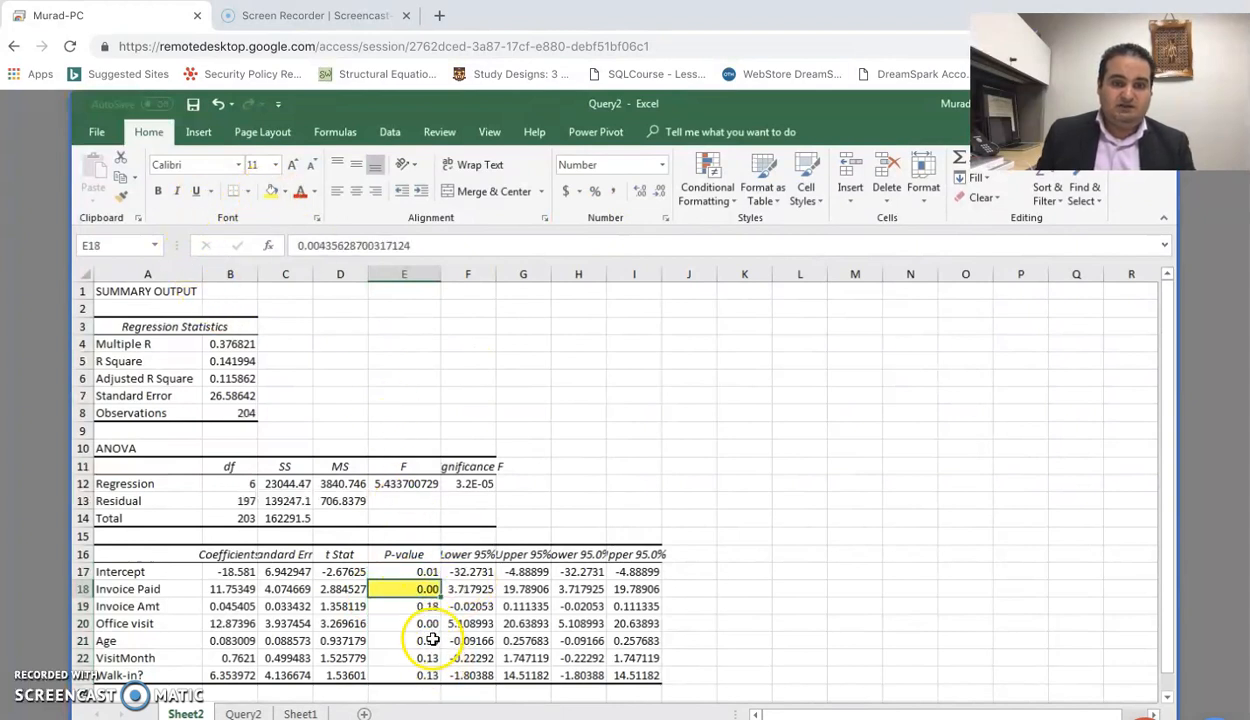
pyautogui.click(427, 625)
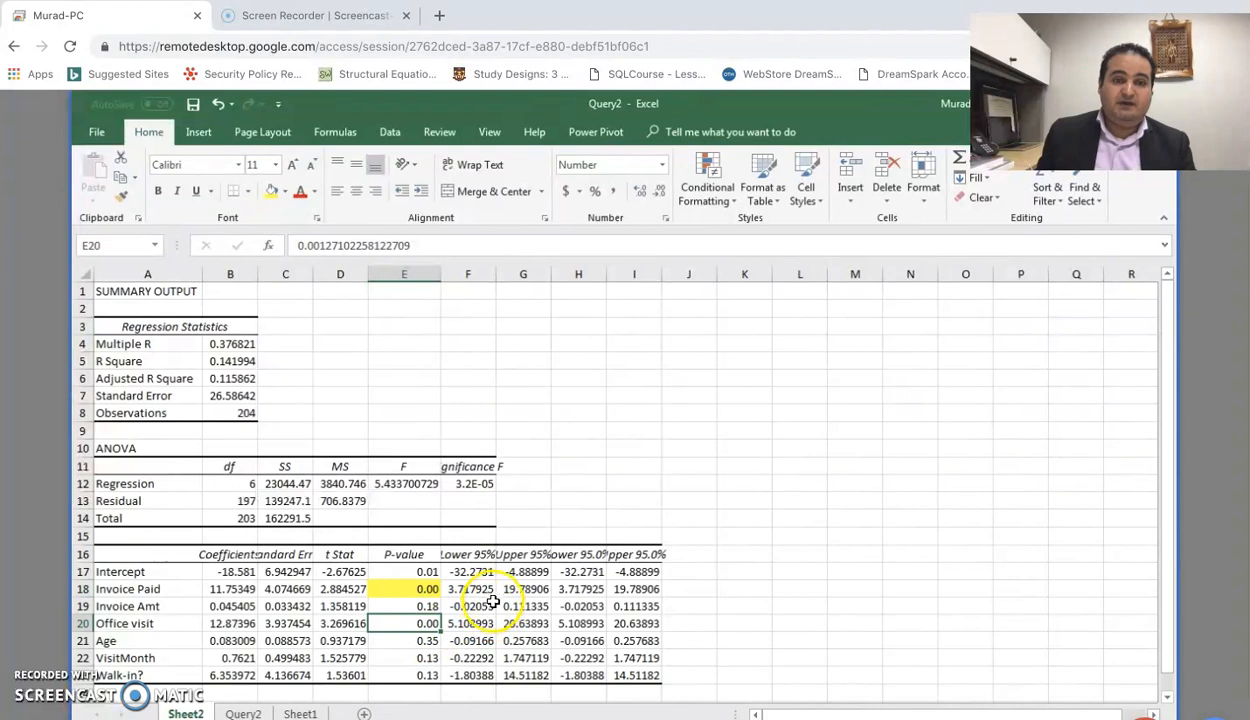